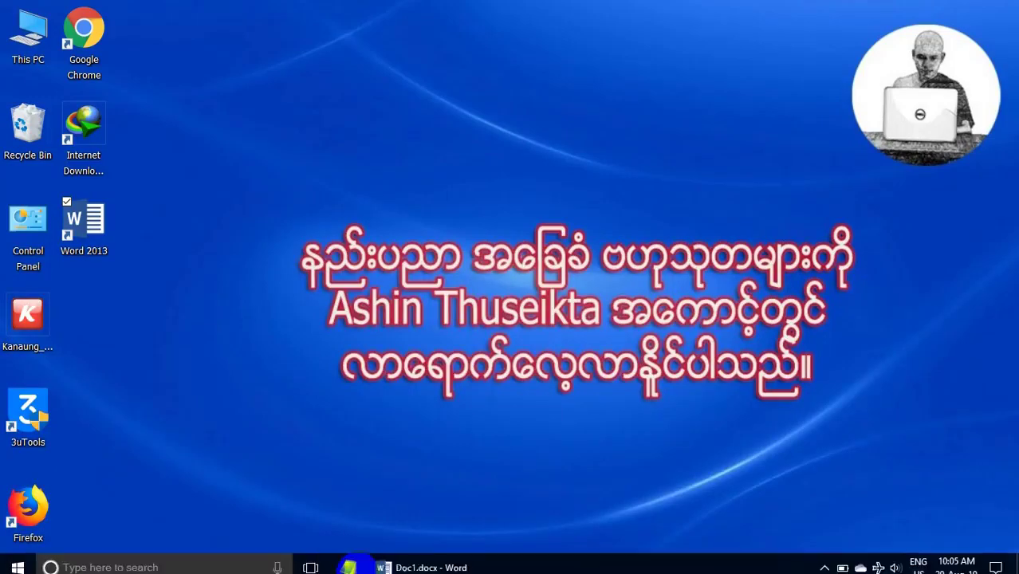
# Step: Bring the Doc1.docx Word window to the front from the taskbar
pyautogui.click(412, 561)
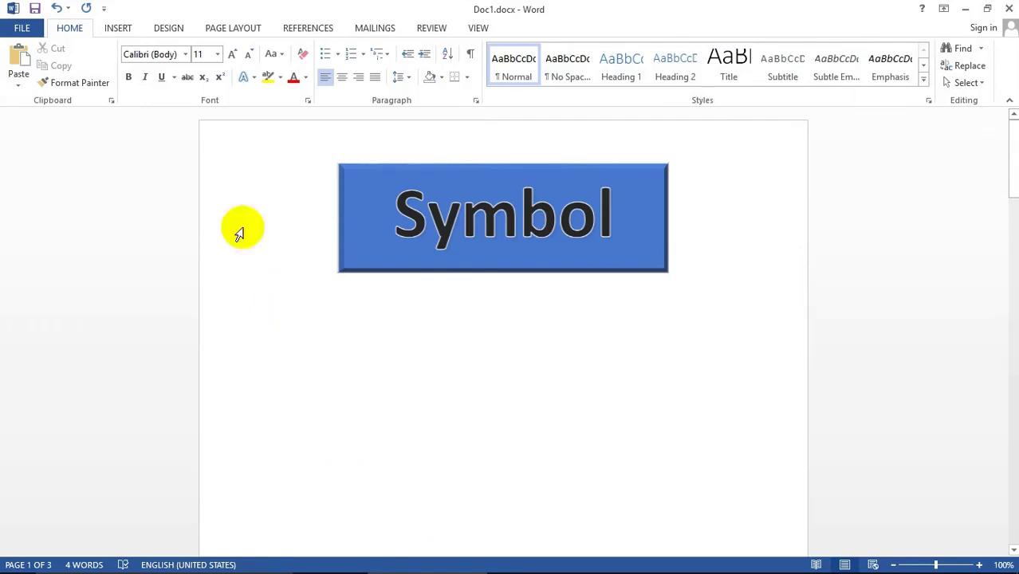
# Step: Set the font size to 36 and insert a stadium symbol from the recent symbols
pyautogui.click(219, 55)
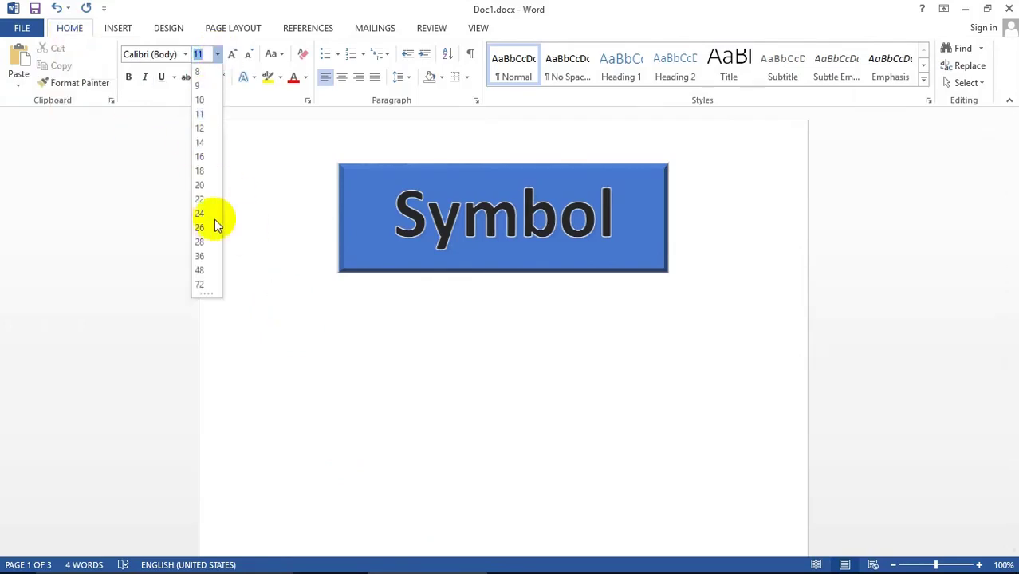
pyautogui.click(201, 256)
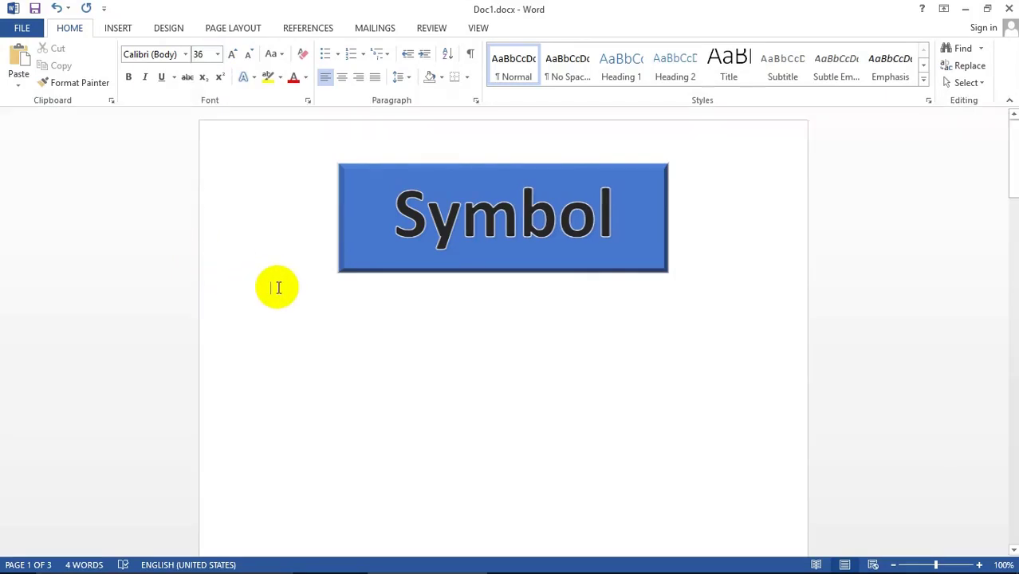
pyautogui.click(118, 28)
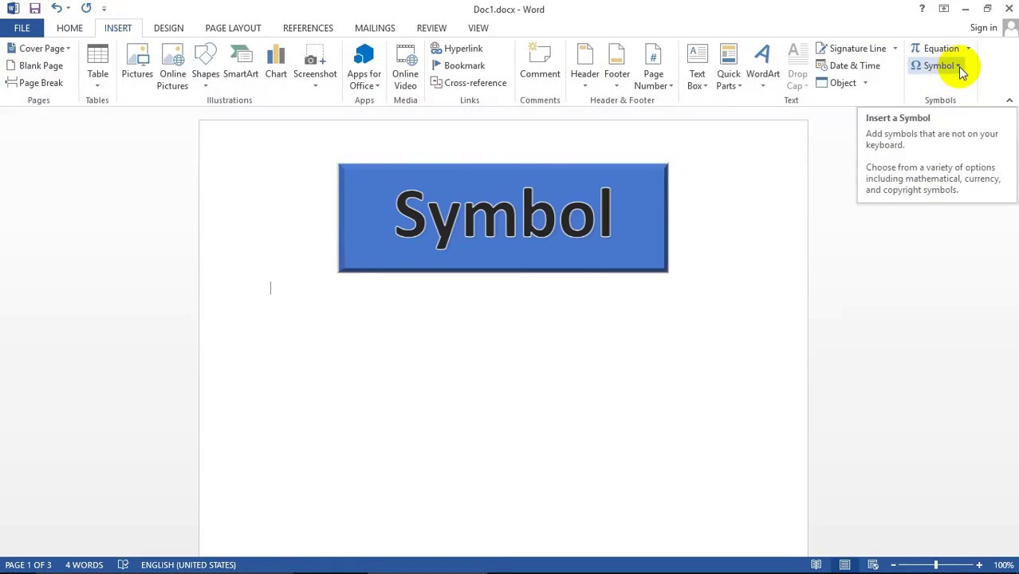
pyautogui.click(959, 67)
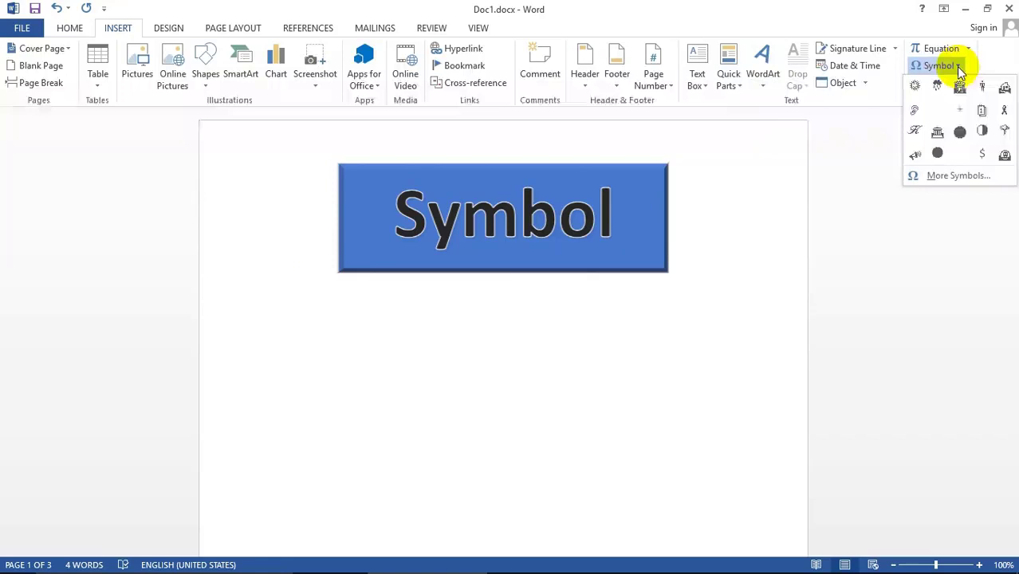
pyautogui.click(961, 86)
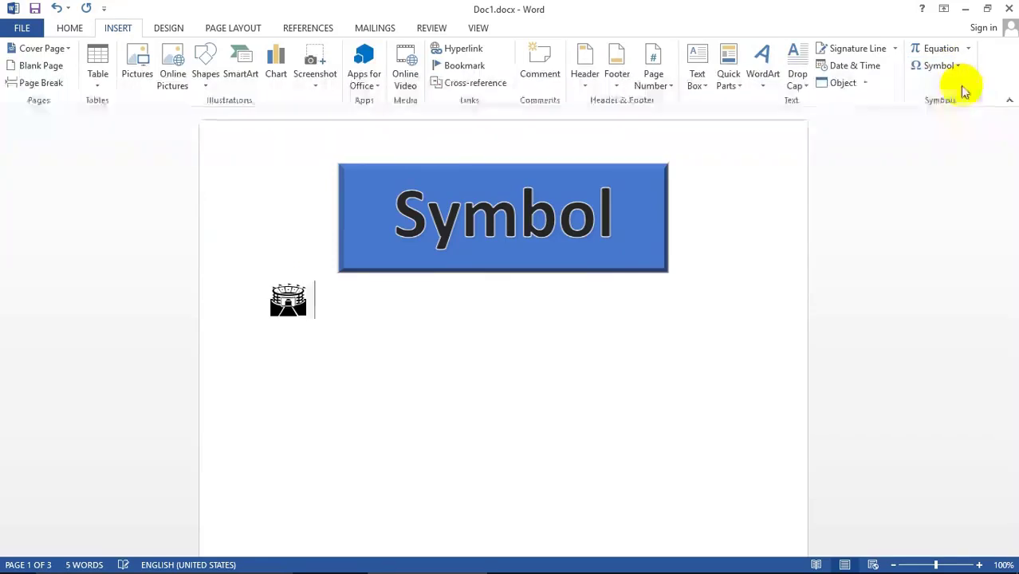
# Step: Add megaphone and house symbols after the stadium, then start a new line
pyautogui.click(959, 67)
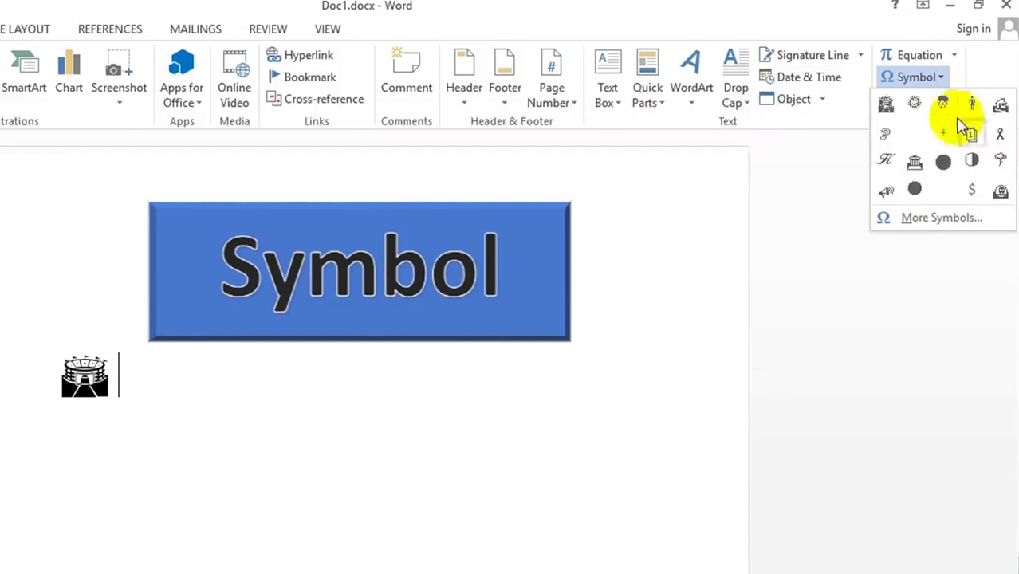
pyautogui.click(887, 191)
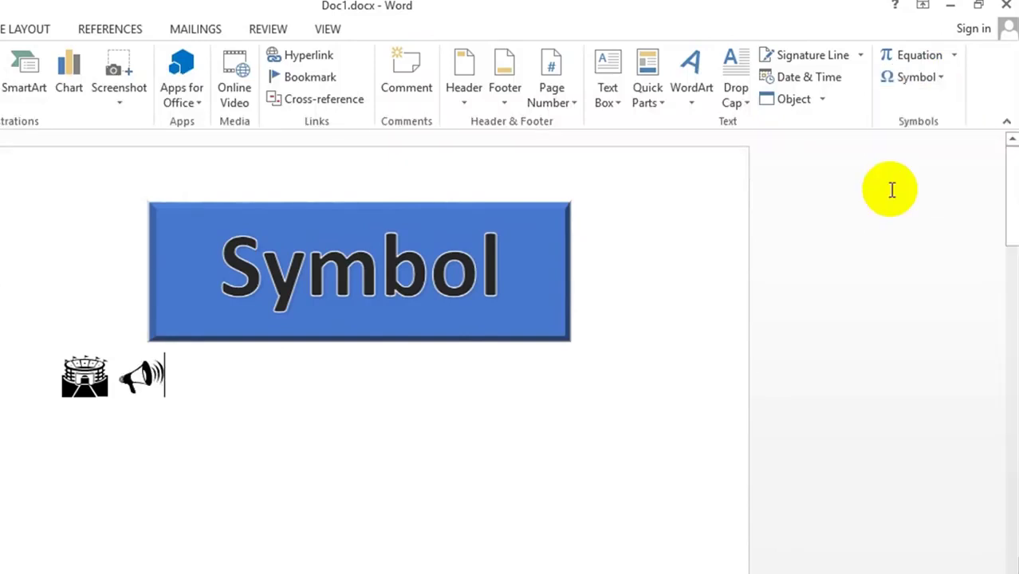
pyautogui.click(940, 78)
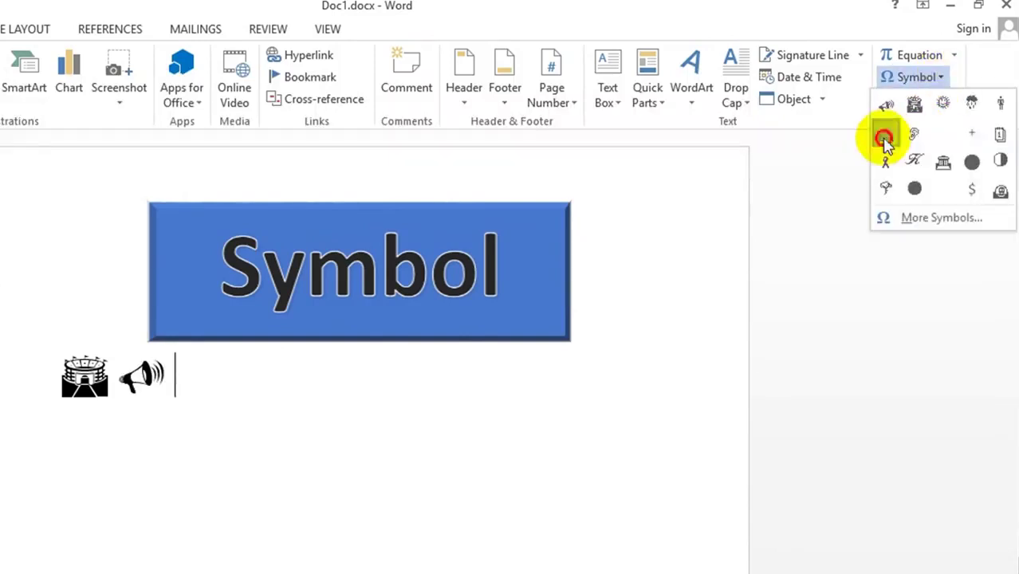
pyautogui.click(883, 137)
pyautogui.press('Return')
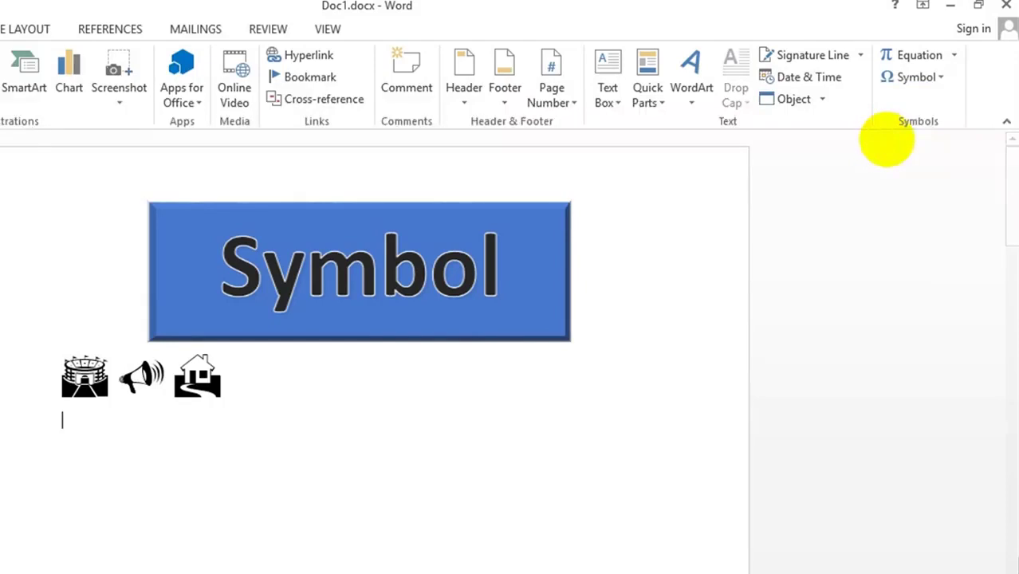
pyautogui.click(944, 81)
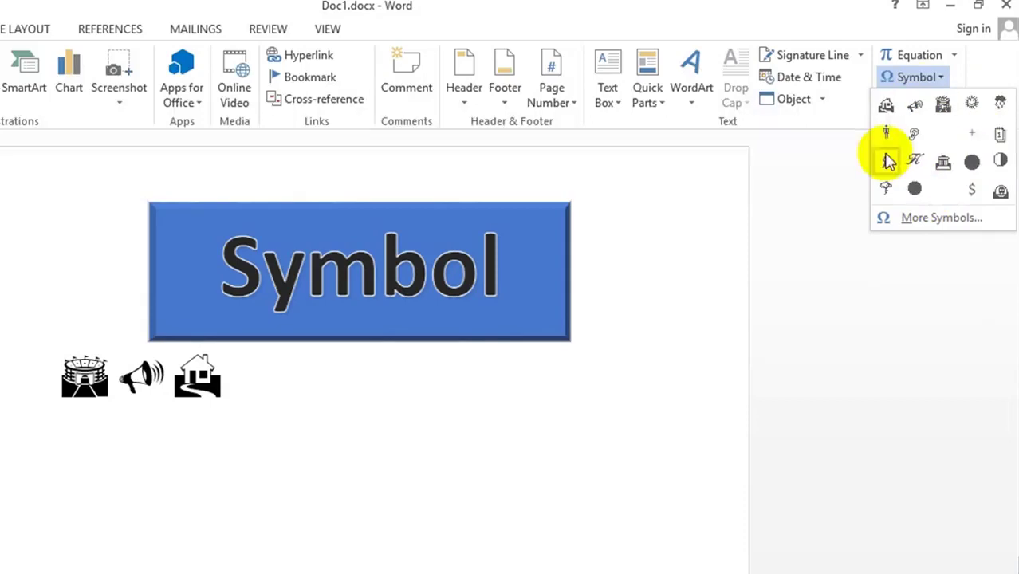
# Step: Insert a rain-cloud symbol and a sun symbol from the Weather font
pyautogui.click(941, 223)
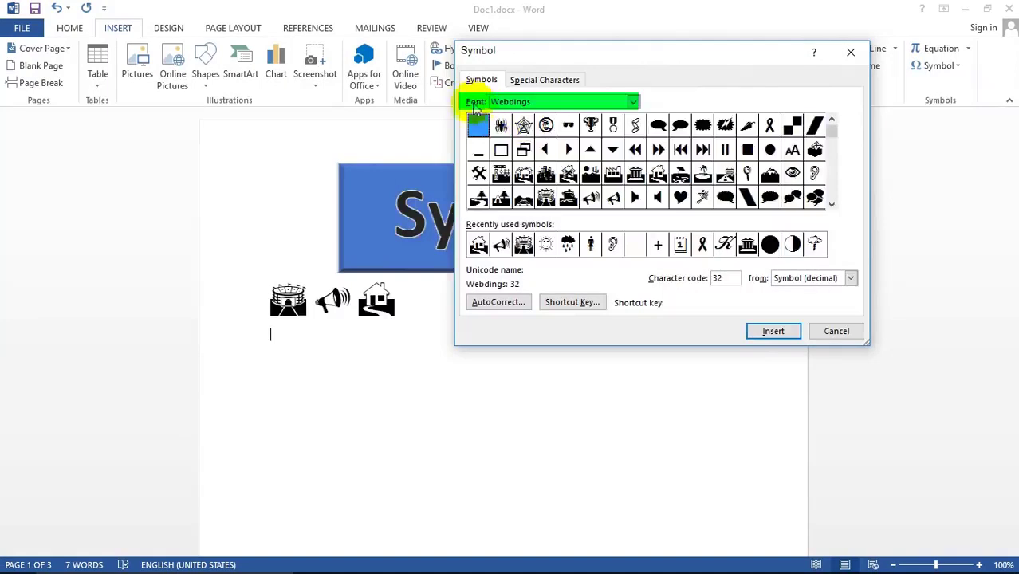
pyautogui.click(633, 101)
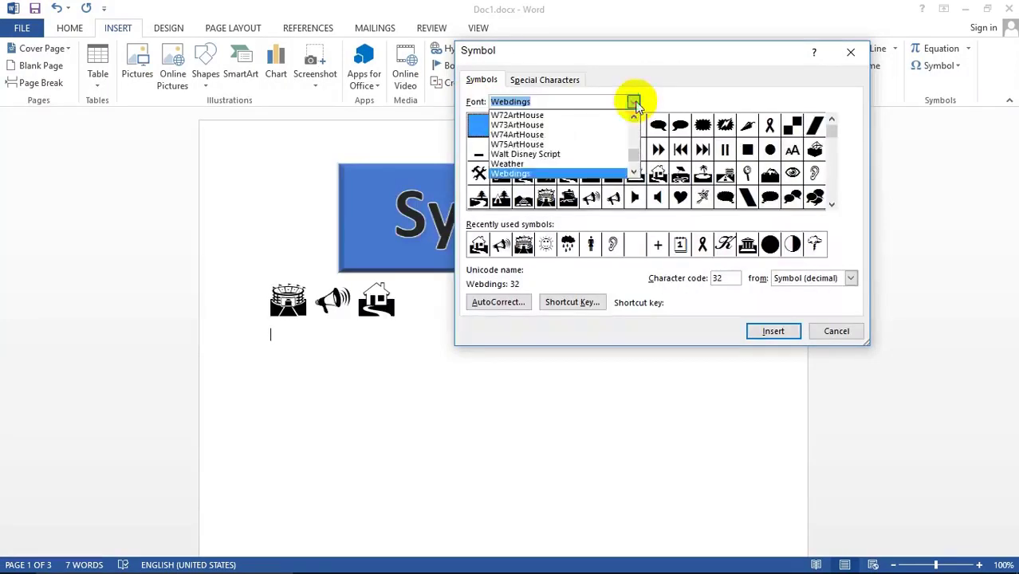
pyautogui.click(526, 164)
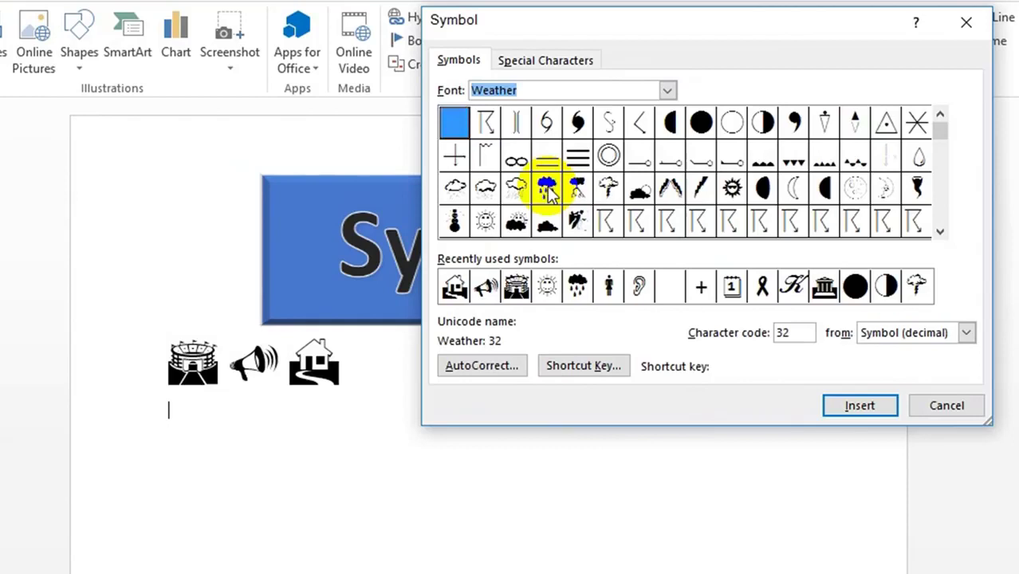
pyautogui.click(547, 177)
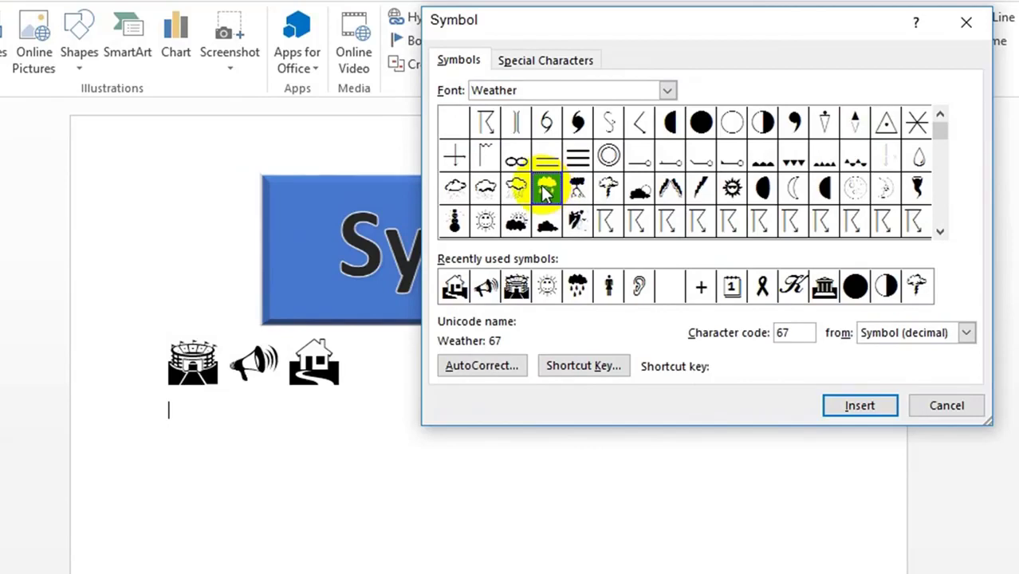
pyautogui.click(852, 408)
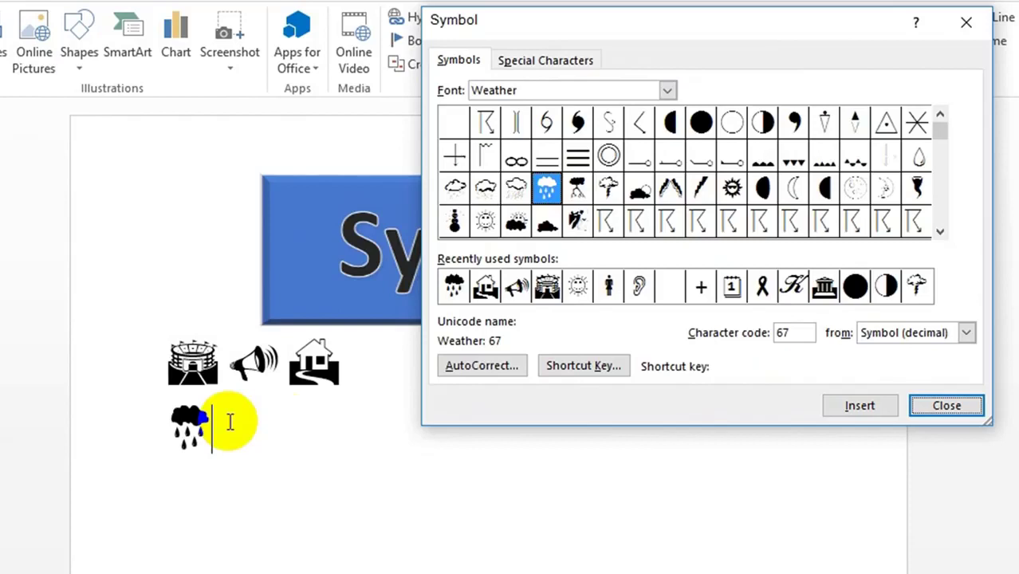
pyautogui.click(486, 222)
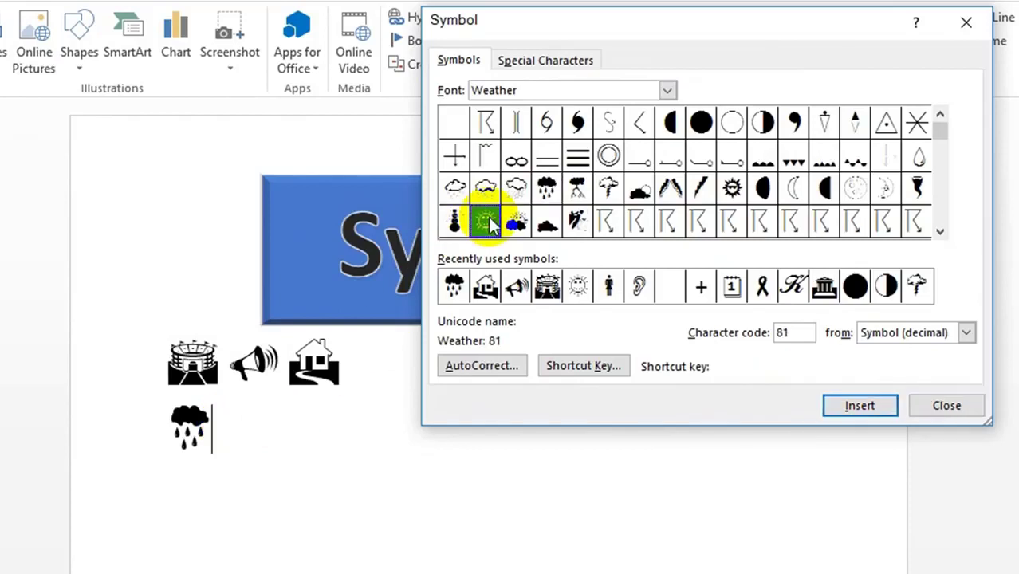
pyautogui.click(860, 406)
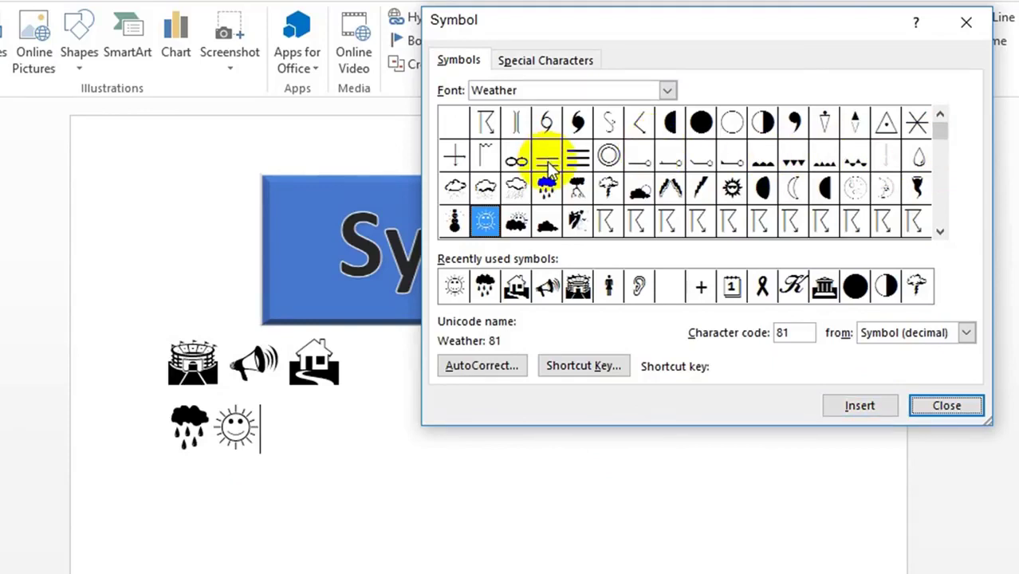
# Step: Switch the symbol font to Webdings, insert the ear symbol, and select the awareness ribbon
pyautogui.click(527, 89)
pyautogui.click(449, 91)
pyautogui.write('webding')
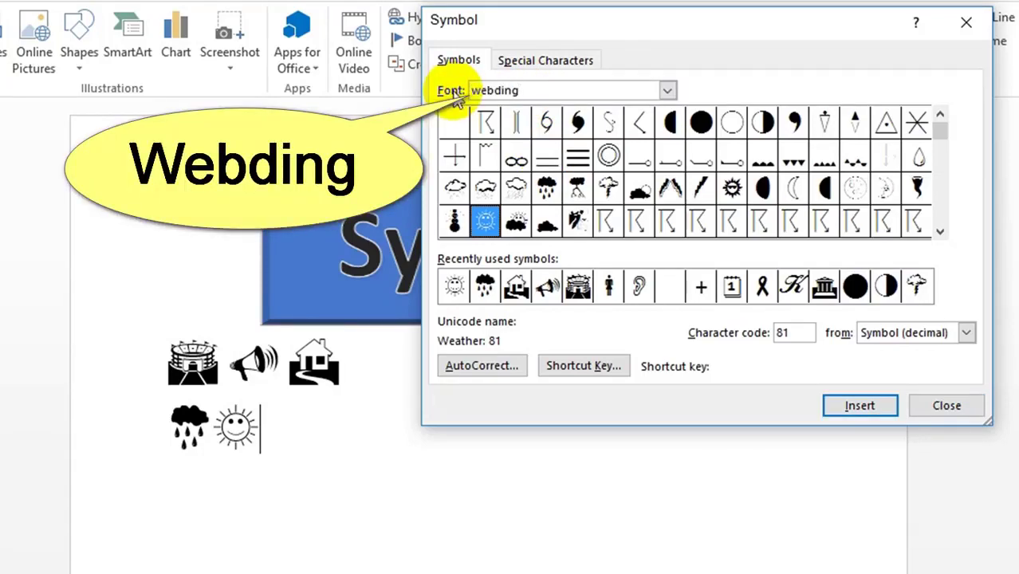
pyautogui.press('Return')
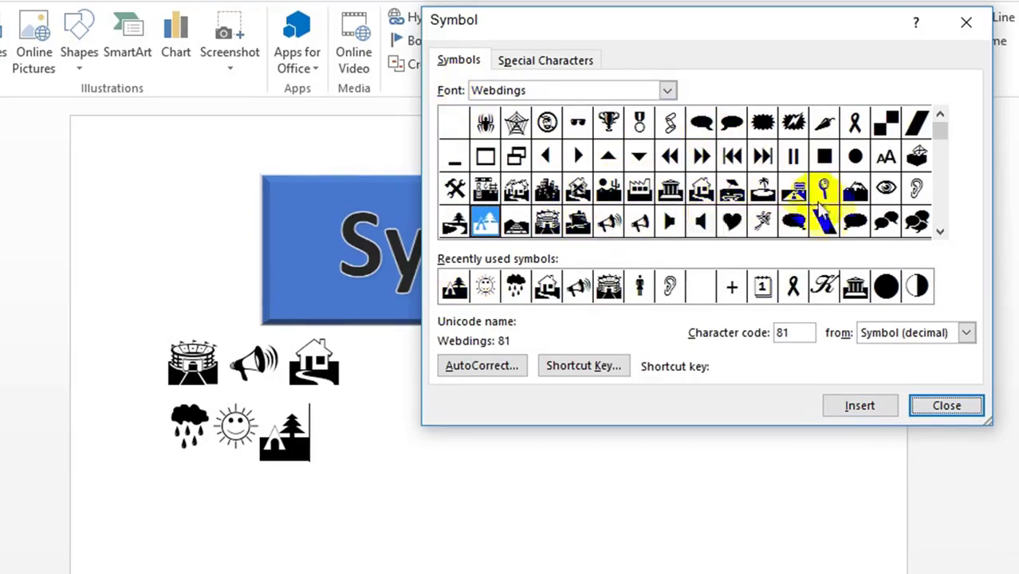
pyautogui.click(915, 190)
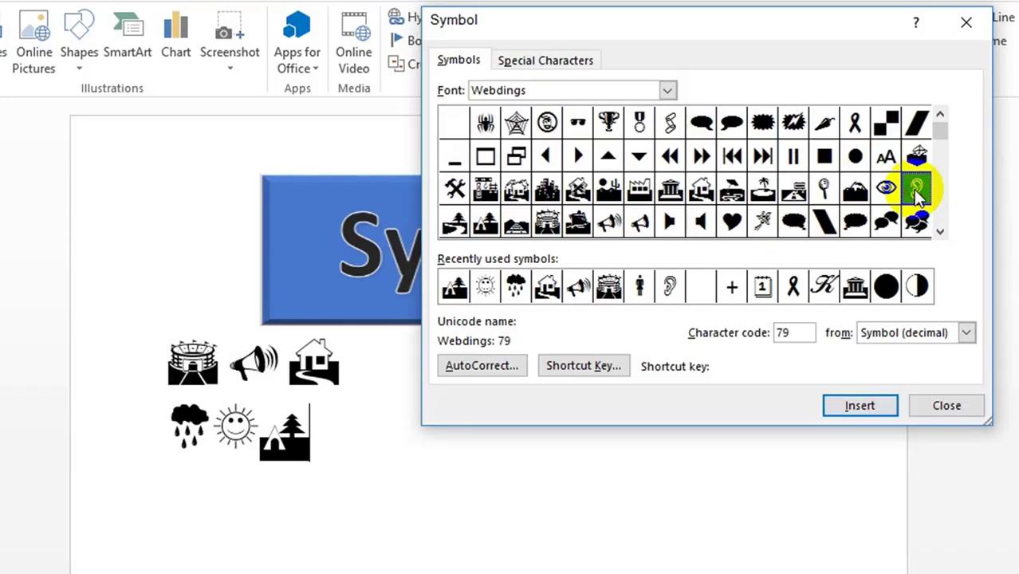
pyautogui.click(869, 407)
pyautogui.doubleClick(279, 446)
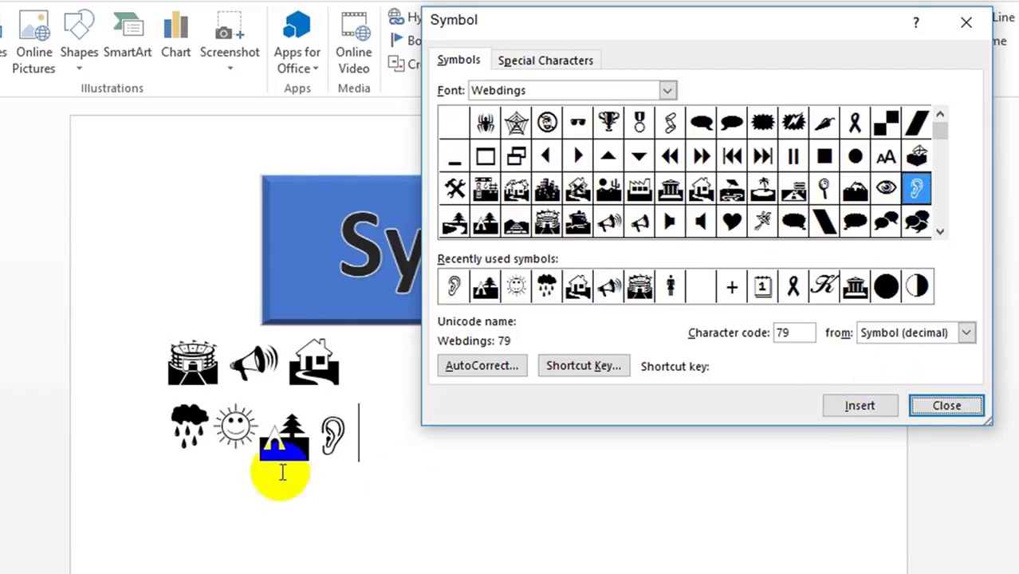
pyautogui.click(311, 435)
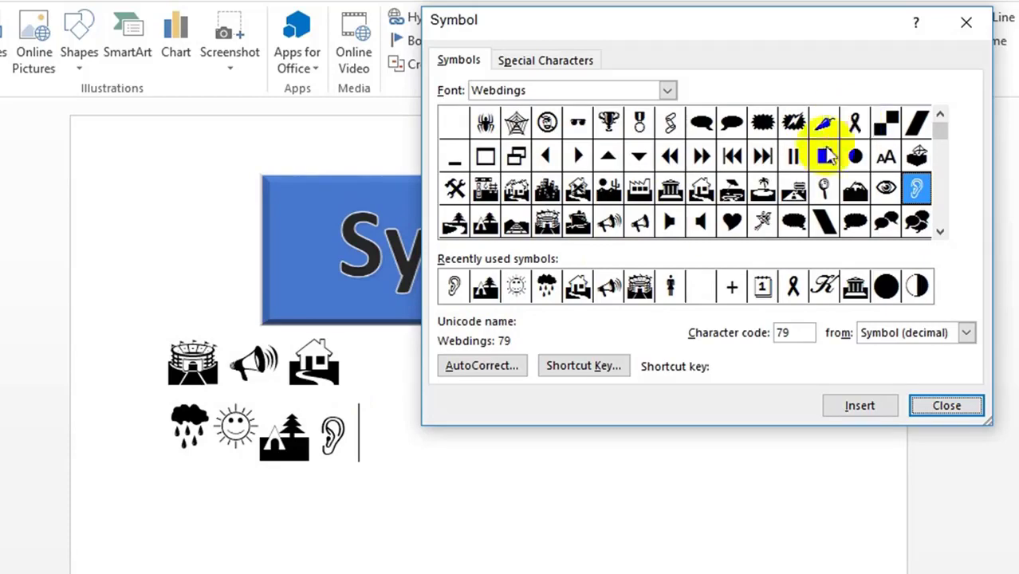
pyautogui.click(856, 124)
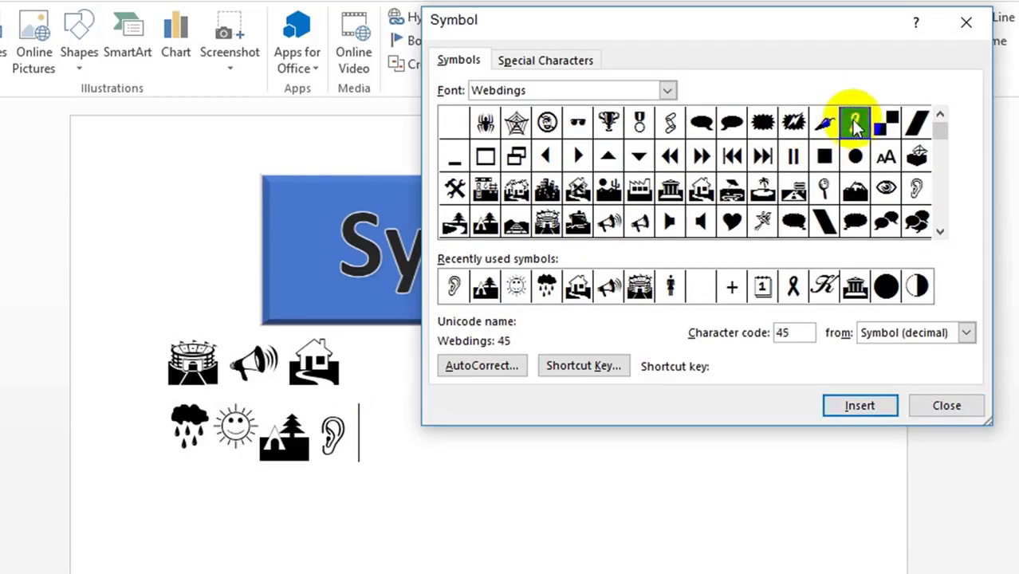
# Step: Assign the shortcut Ctrl+Num 5 to the Webdings awareness-ribbon symbol
pyautogui.click(596, 369)
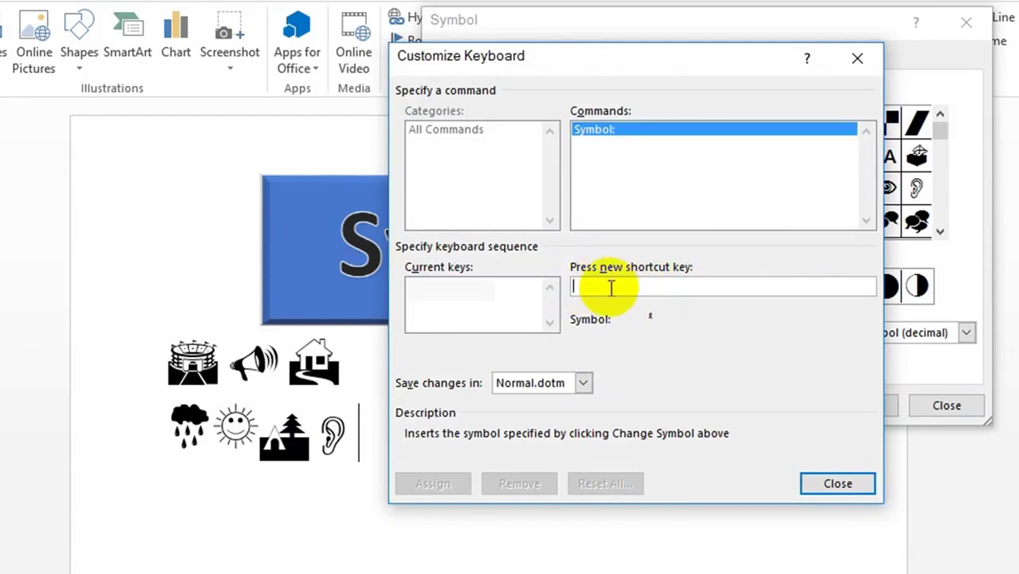
pyautogui.press('ctrl+KP_5')
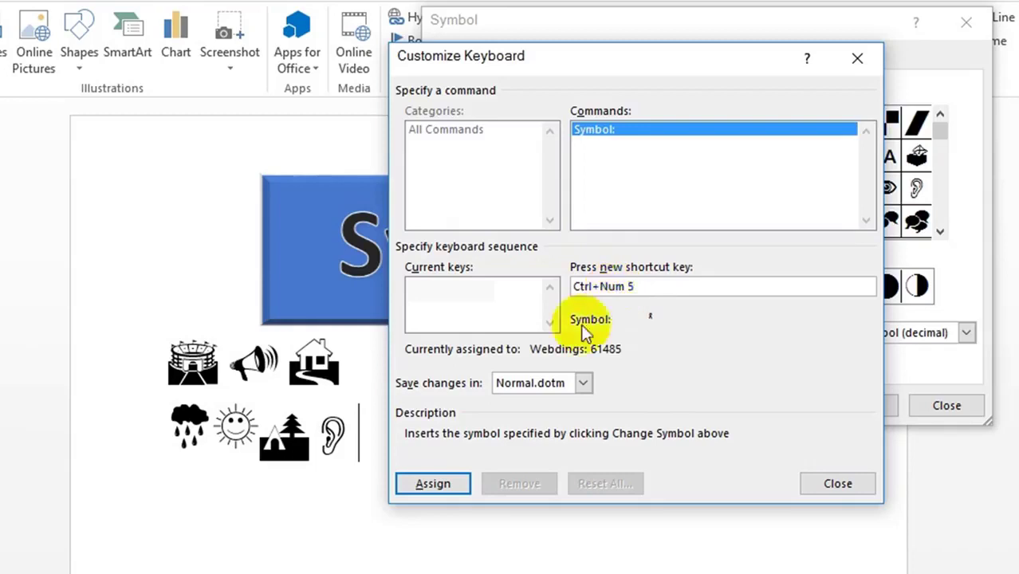
pyautogui.click(432, 486)
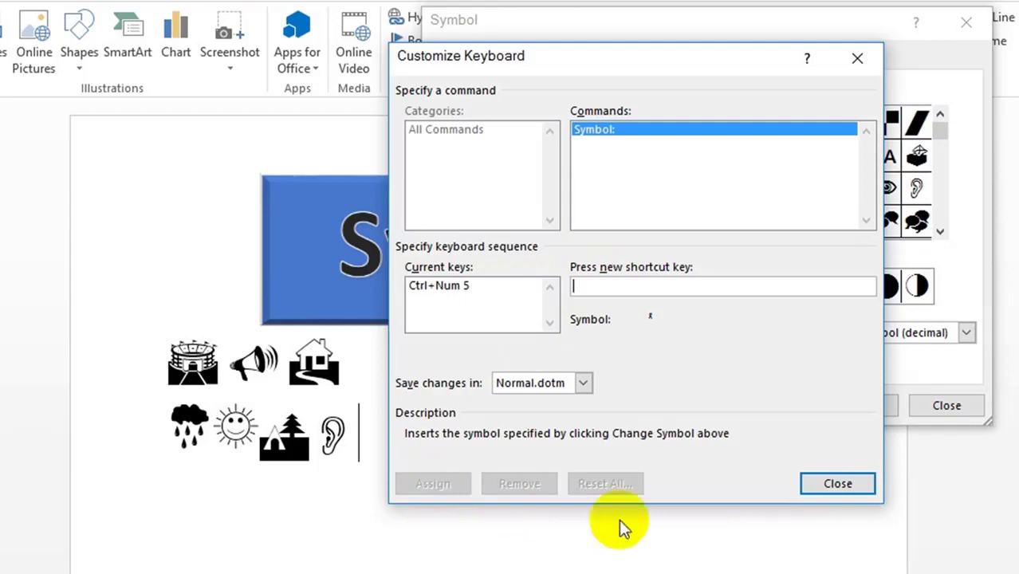
pyautogui.click(838, 483)
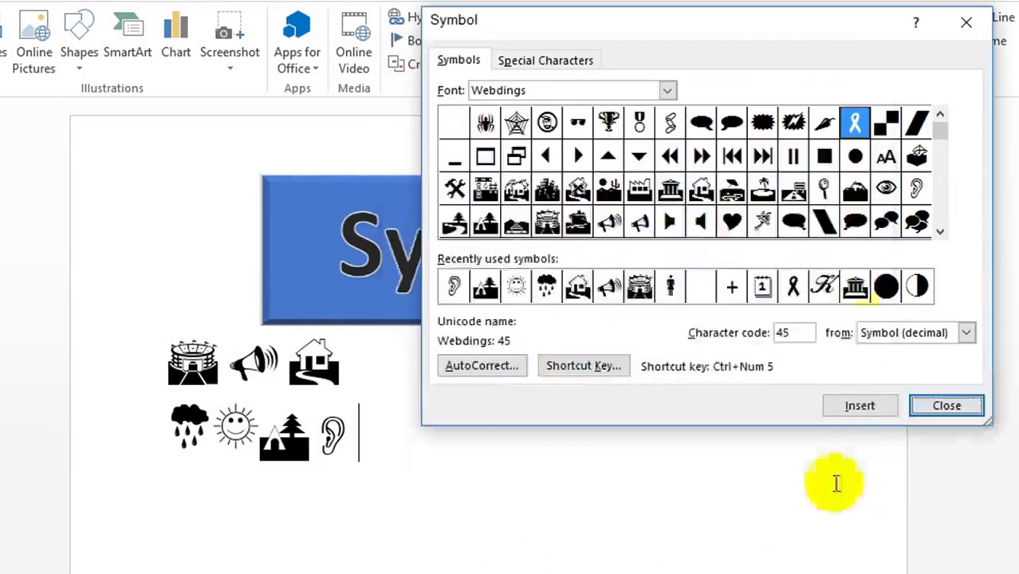
# Step: Insert ribbon symbols before 'arrow' and 'apple' and after 'apple' using Ctrl+Num 5
pyautogui.click(967, 22)
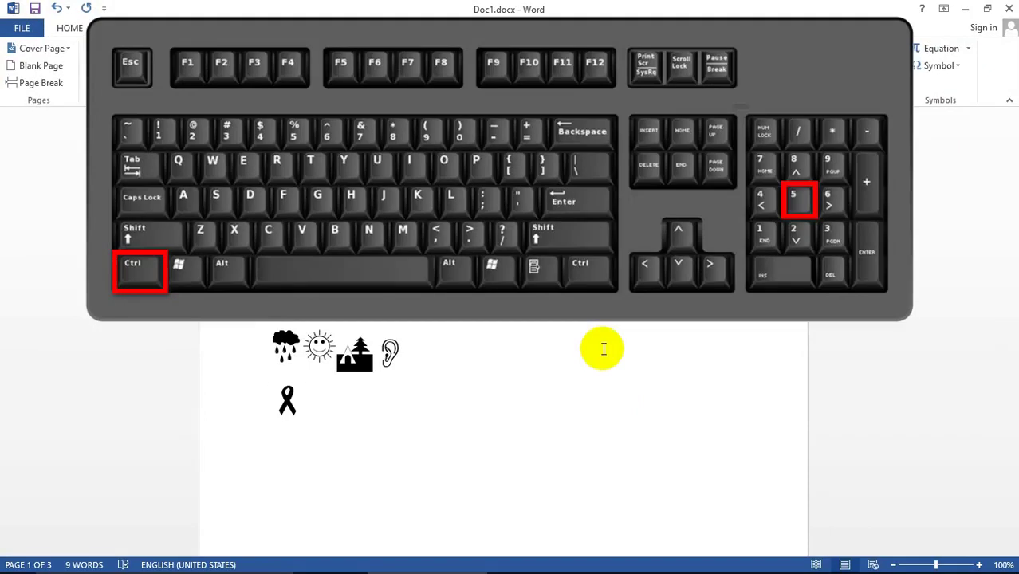
pyautogui.write('arrow')
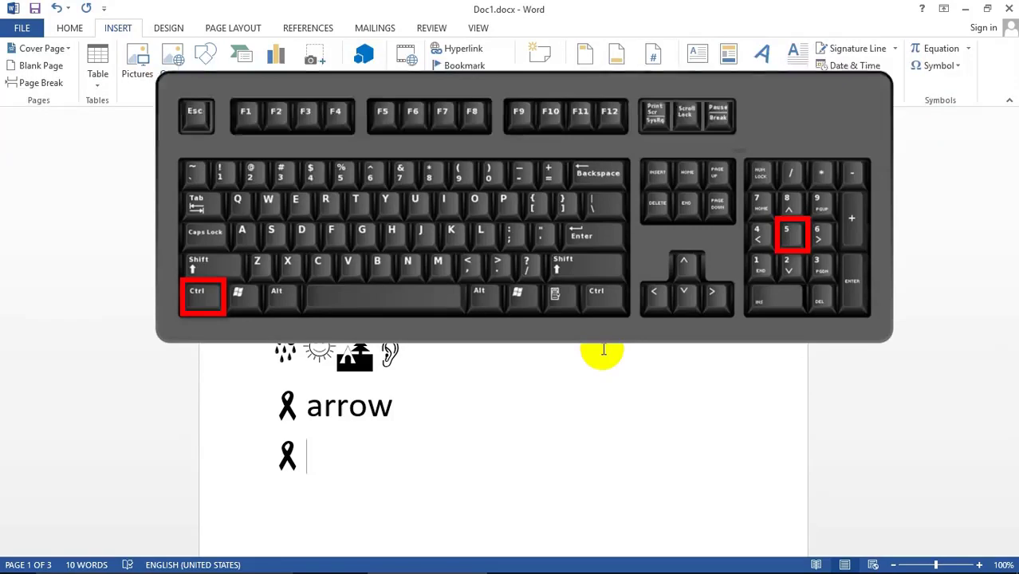
pyautogui.write('apple')
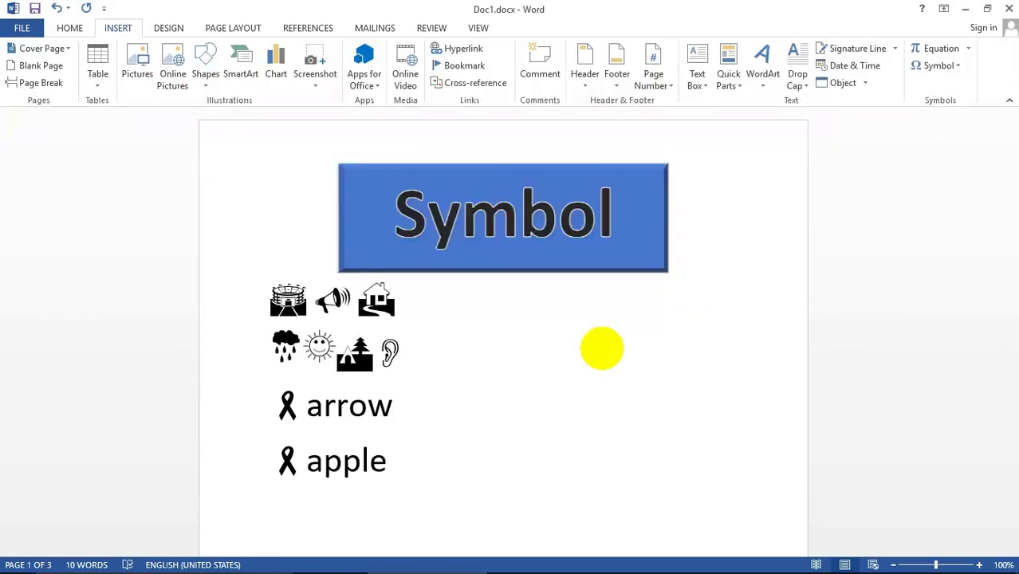
pyautogui.doubleClick(274, 466)
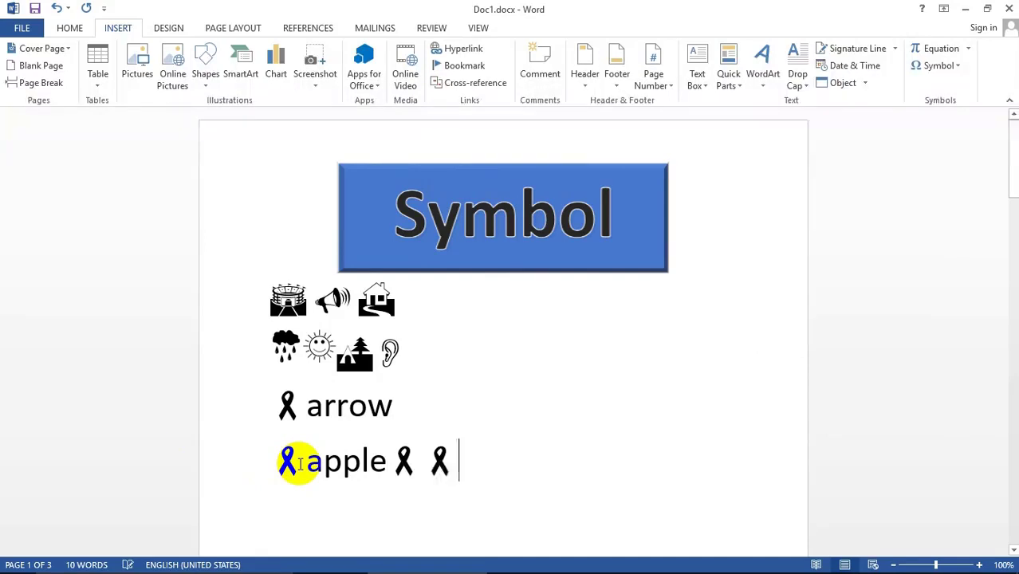
pyautogui.press('End')
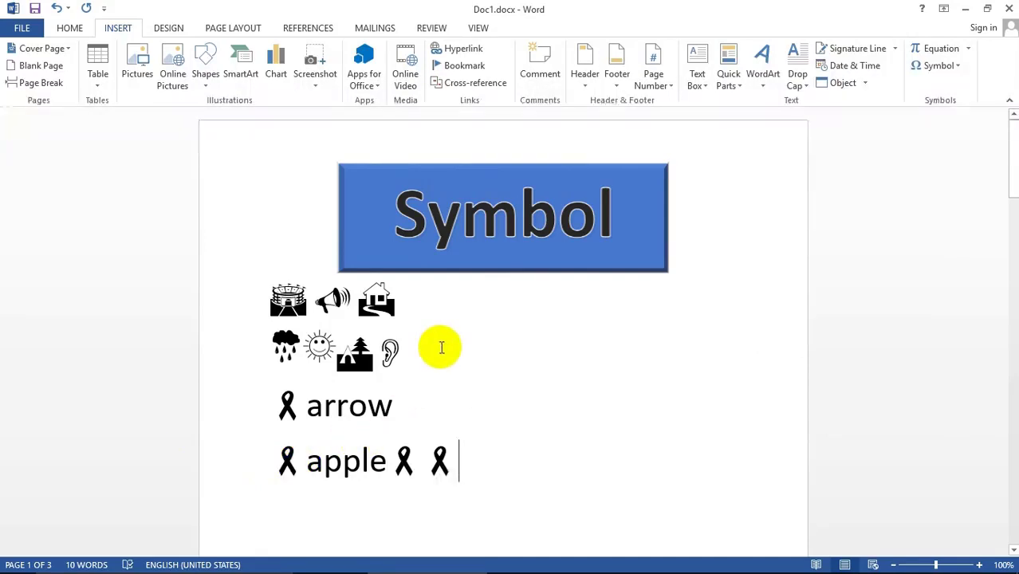
# Step: Scroll down to the Equation page
pyautogui.scroll(-3, 442, 347)
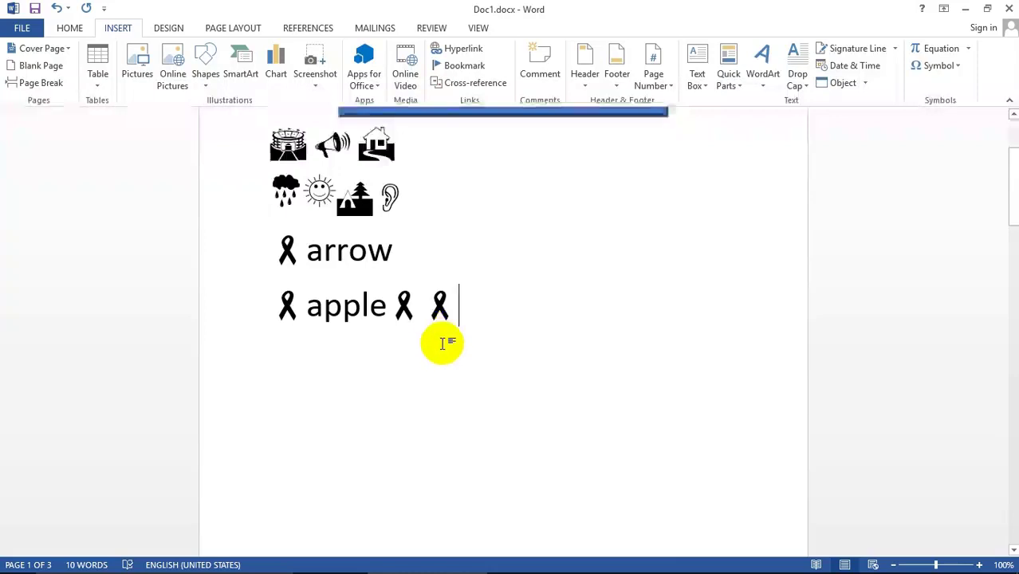
pyautogui.scroll(-3, 443, 343)
pyautogui.scroll(-5, 443, 342)
pyautogui.scroll(-3, 434, 347)
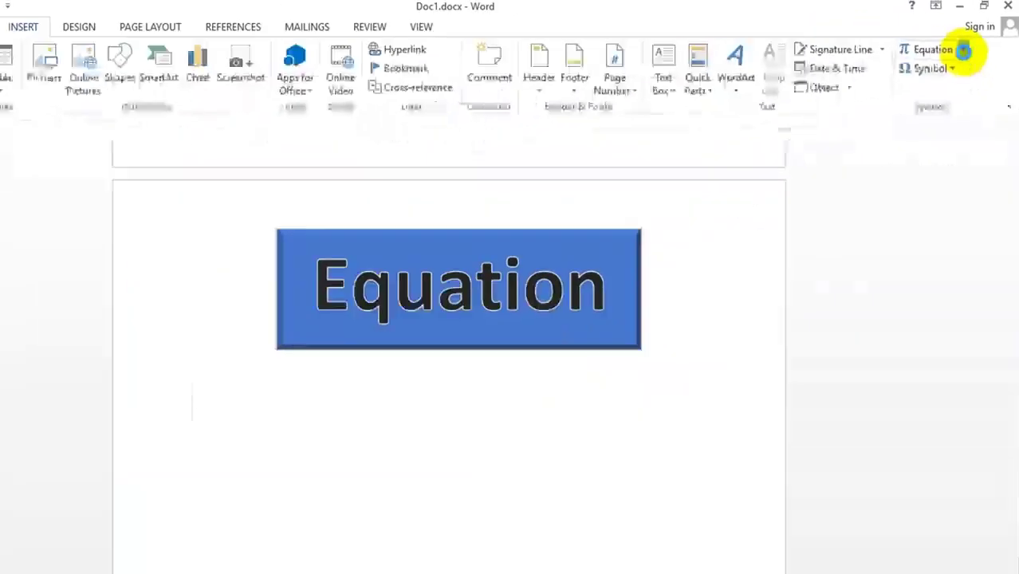
# Step: Insert the built-in Pythagorean Theorem equation and replace a with 9
pyautogui.click(968, 48)
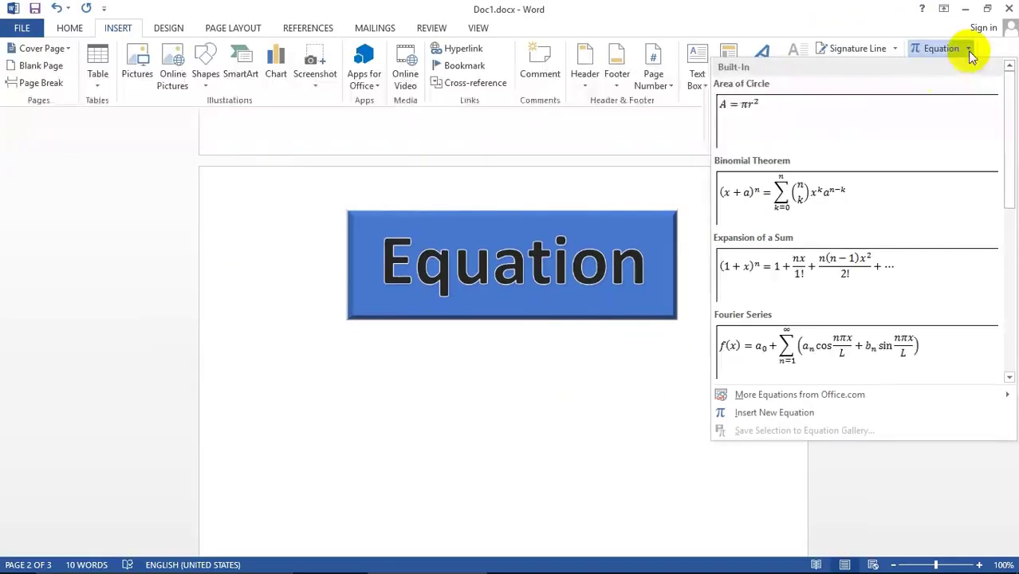
pyautogui.moveTo(1004, 160)
pyautogui.mouseDown()
pyautogui.moveTo(1005, 331)
pyautogui.moveTo(978, 241)
pyautogui.mouseUp()
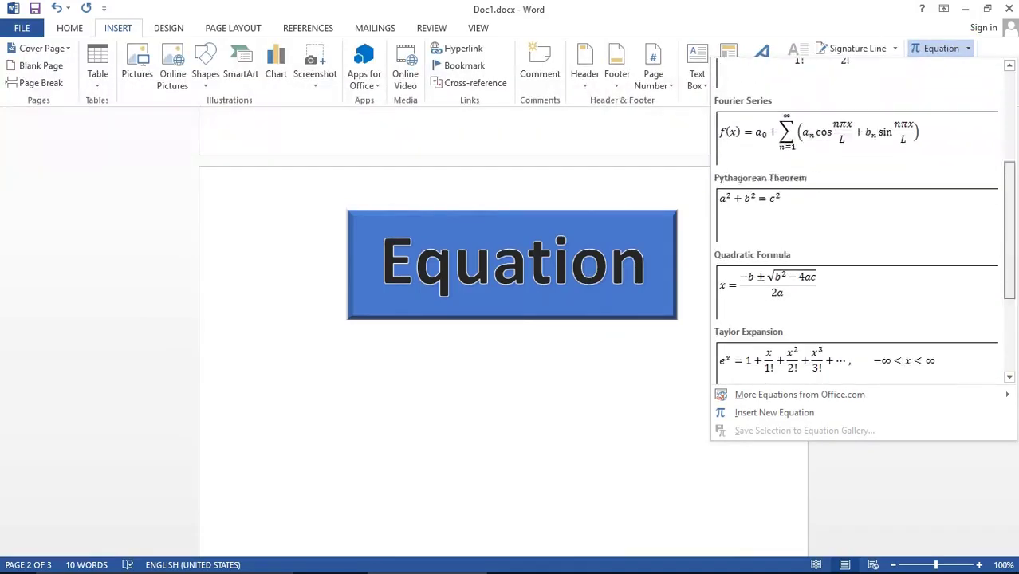
pyautogui.click(734, 201)
pyautogui.doubleClick(449, 371)
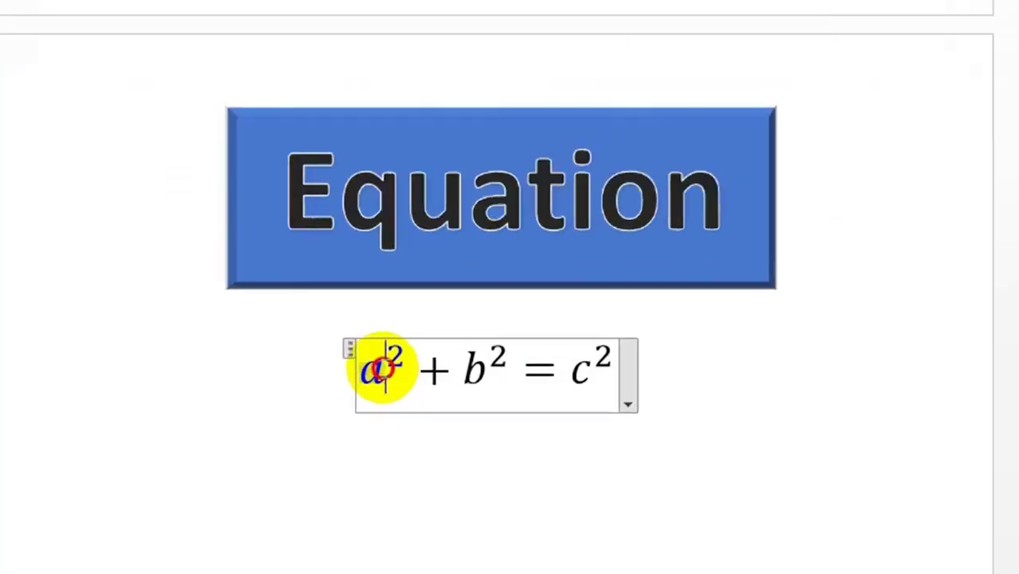
pyautogui.click(443, 368)
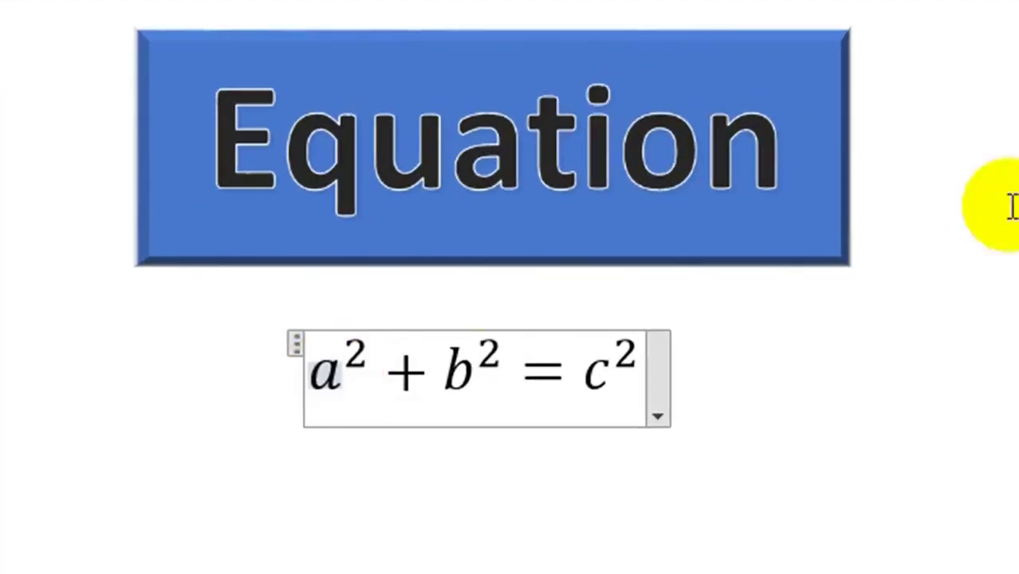
pyautogui.press('BackSpace')
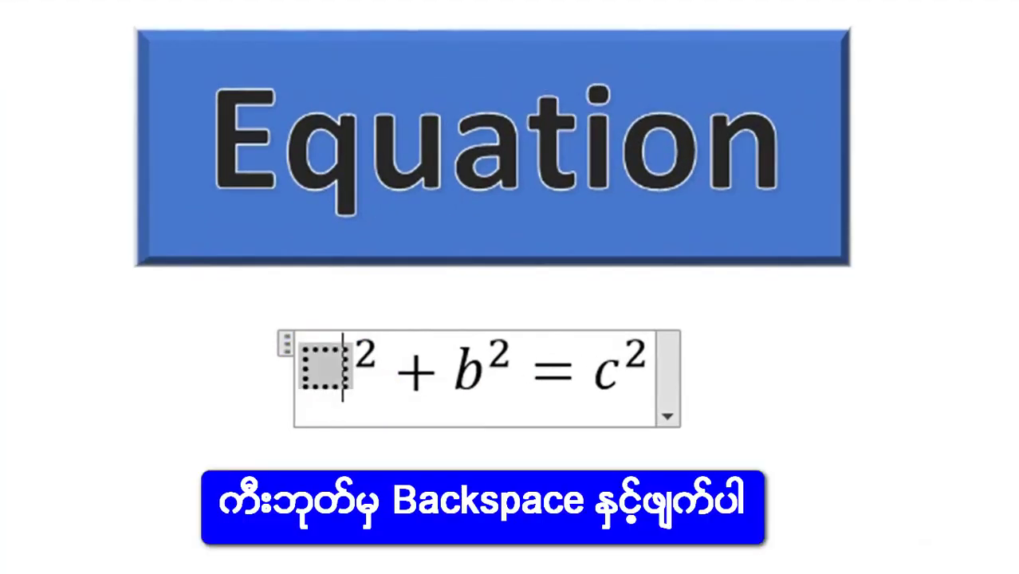
pyautogui.write('9')
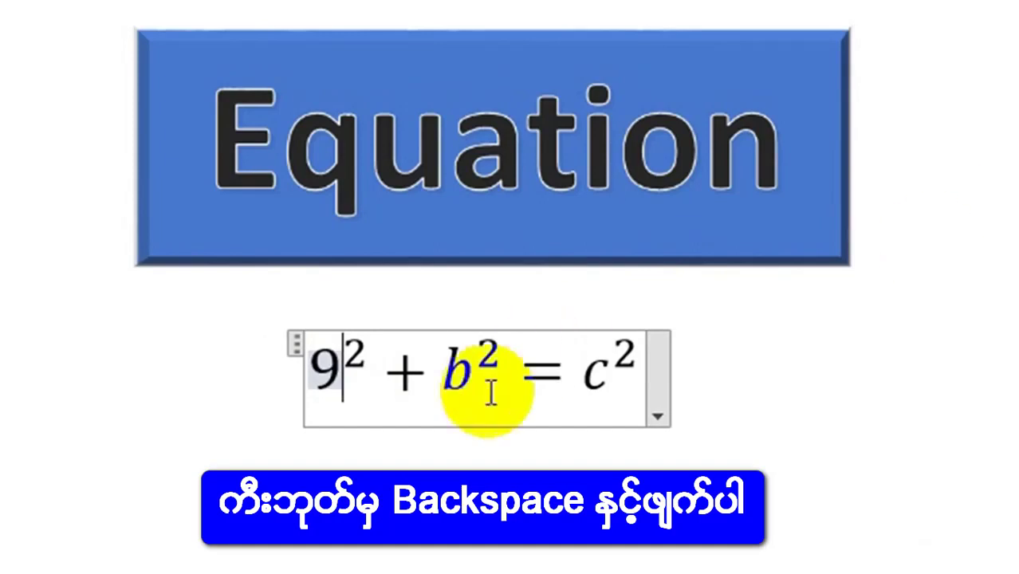
# Step: Change b's exponent to 3 and c's exponent to 4, then add a line below
pyautogui.click(489, 349)
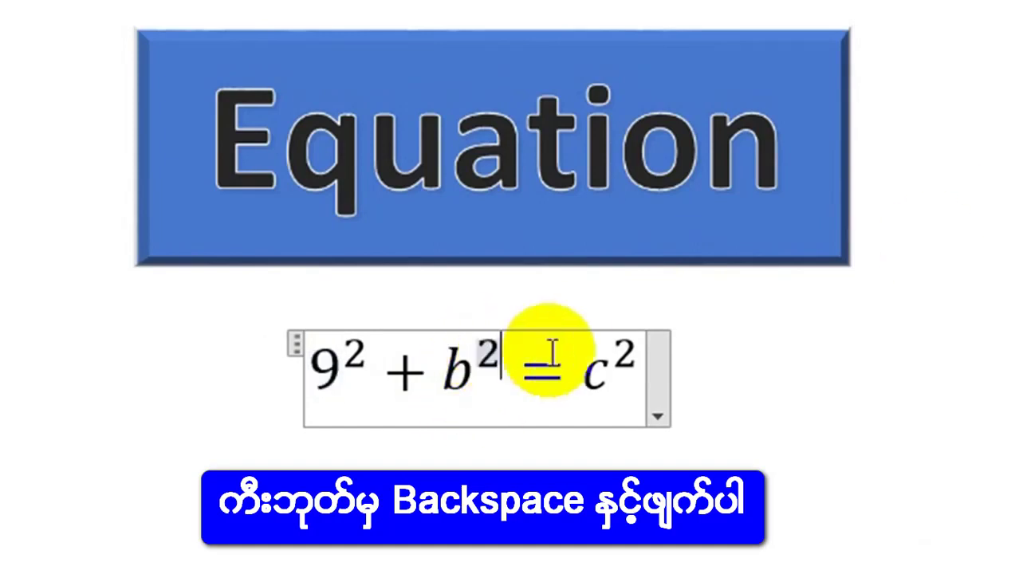
pyautogui.press('BackSpace')
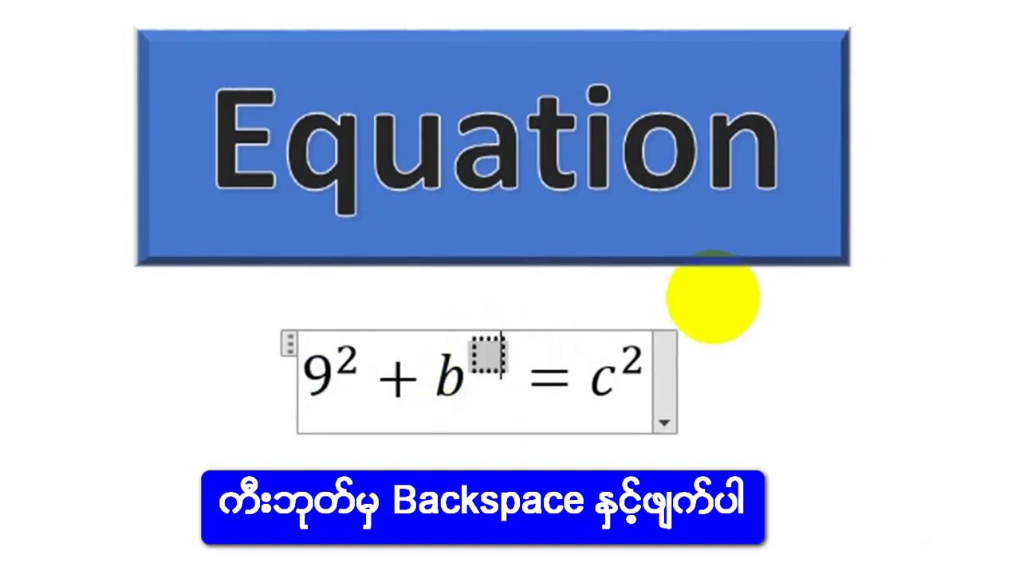
pyautogui.write('3')
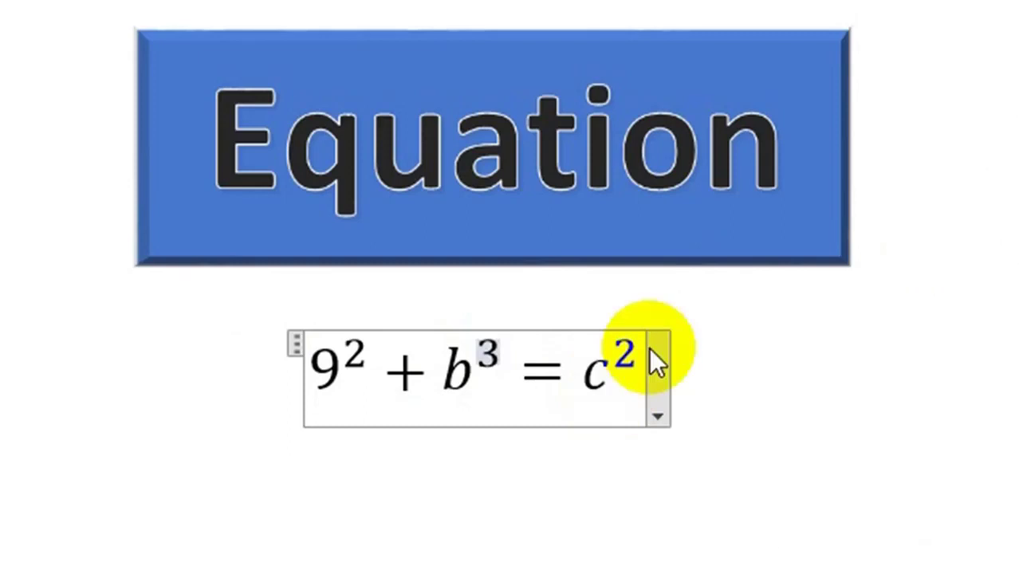
pyautogui.click(625, 353)
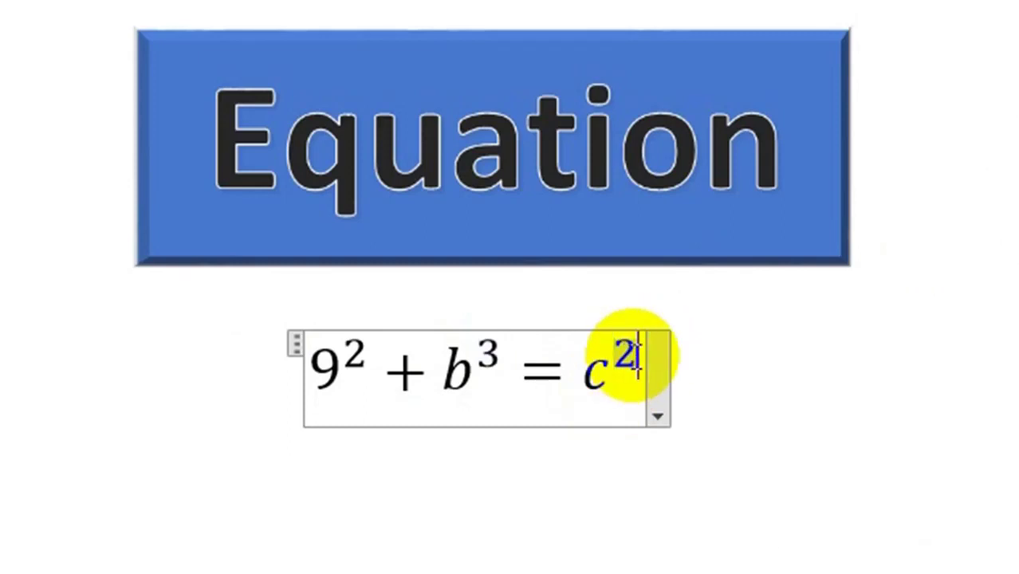
pyautogui.press('BackSpace')
pyautogui.write('4')
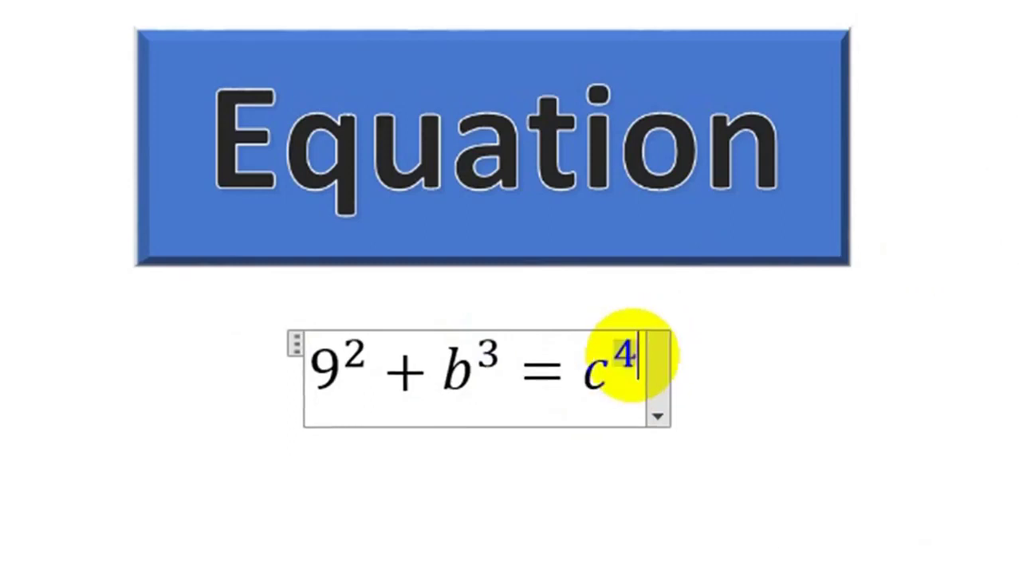
pyautogui.click(640, 383)
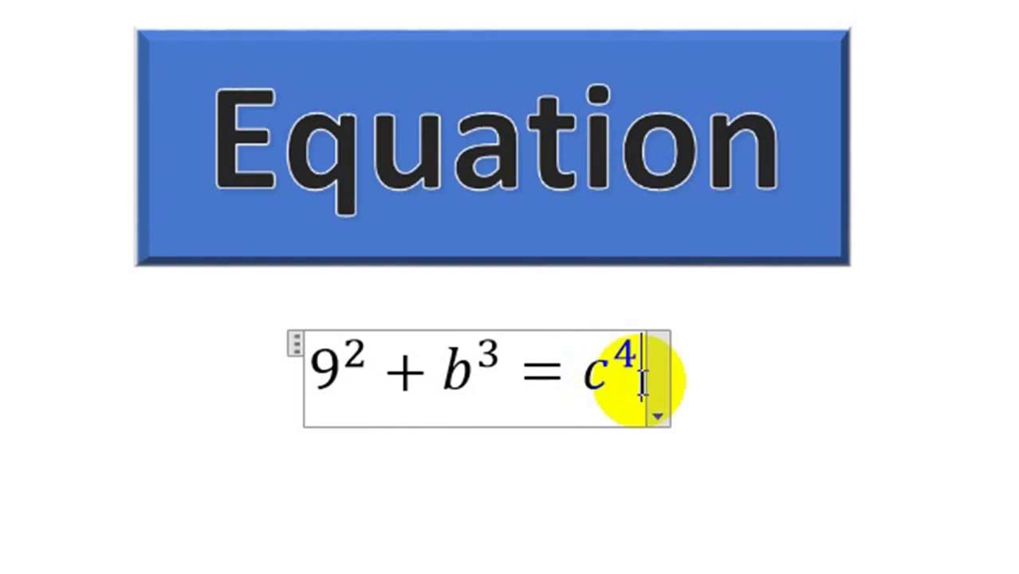
pyautogui.press('Return')
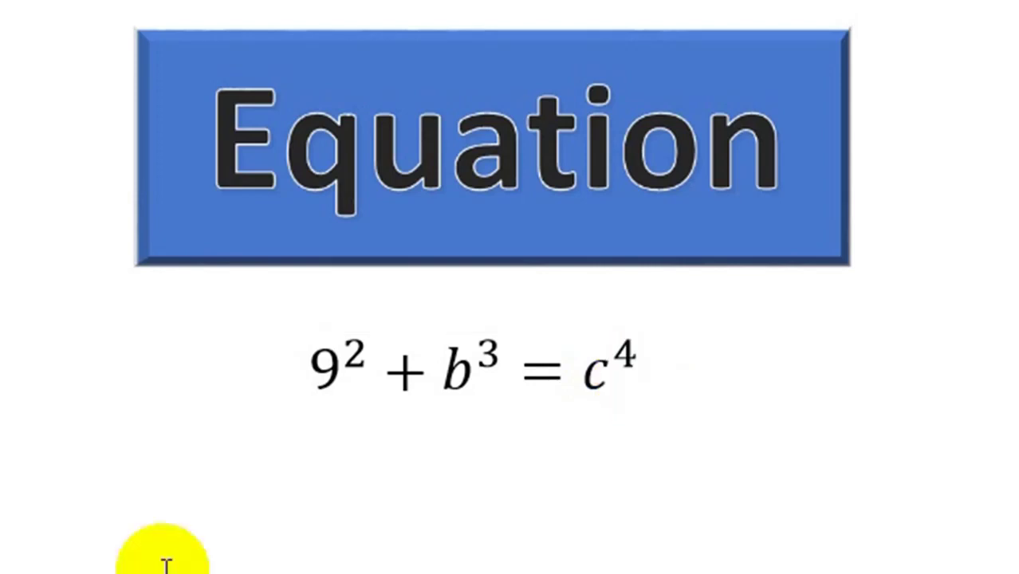
pyautogui.click(336, 383)
# Step: Set the 9² + b³ = c⁴ equation's justification to Left and add an empty line below
pyautogui.click(644, 403)
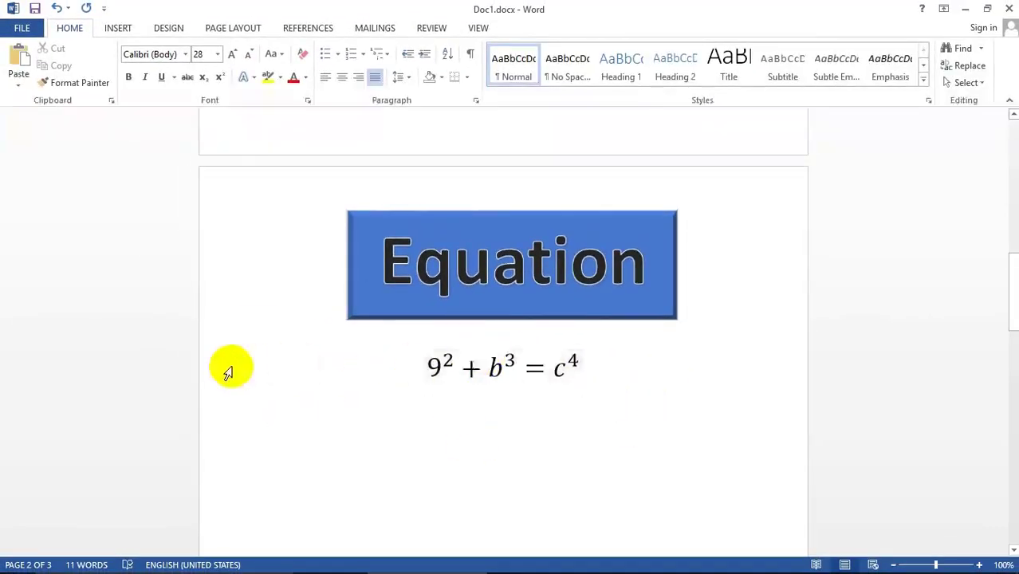
pyautogui.click(581, 363)
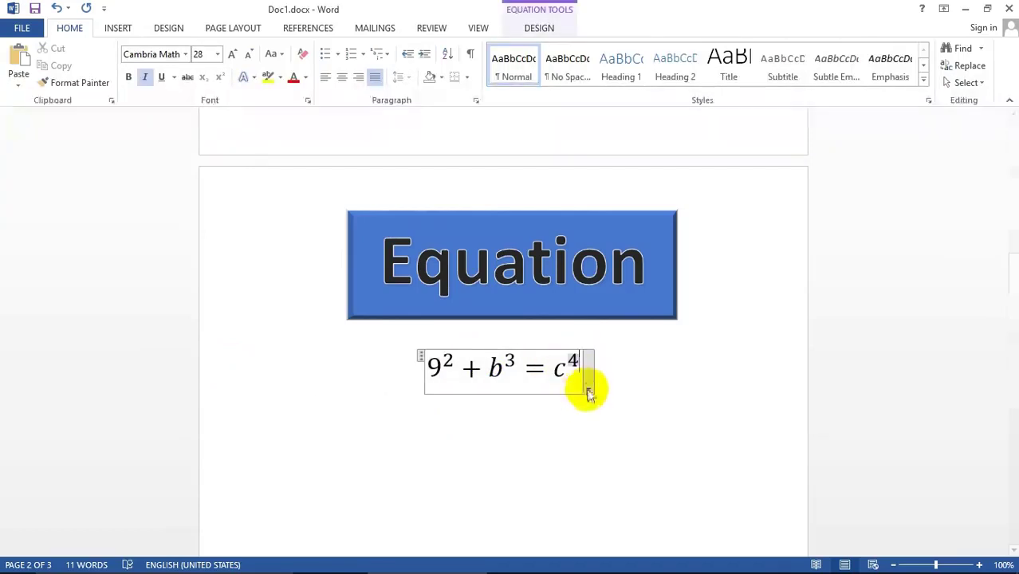
pyautogui.click(590, 392)
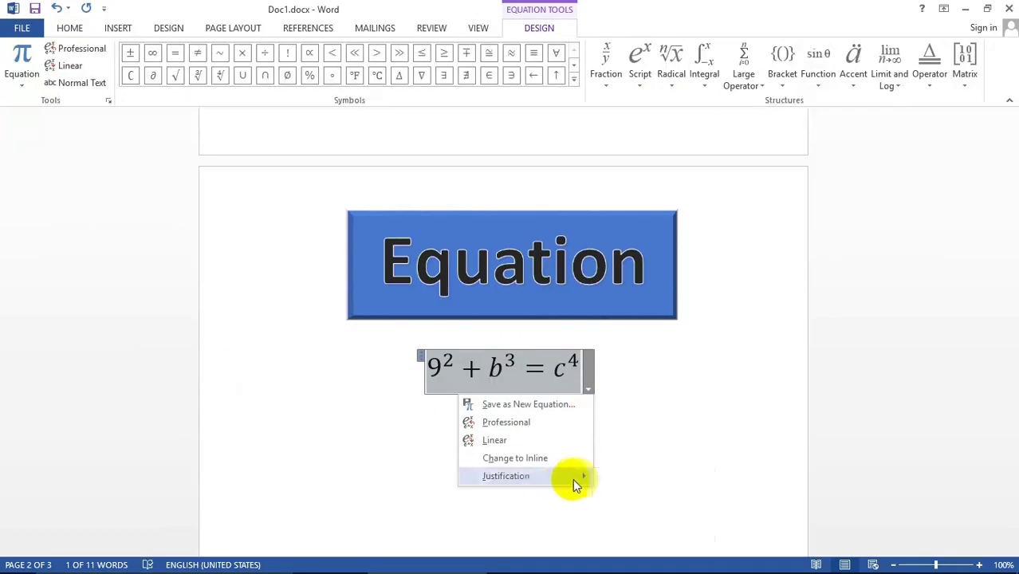
pyautogui.moveTo(574, 479)
pyautogui.click(623, 479)
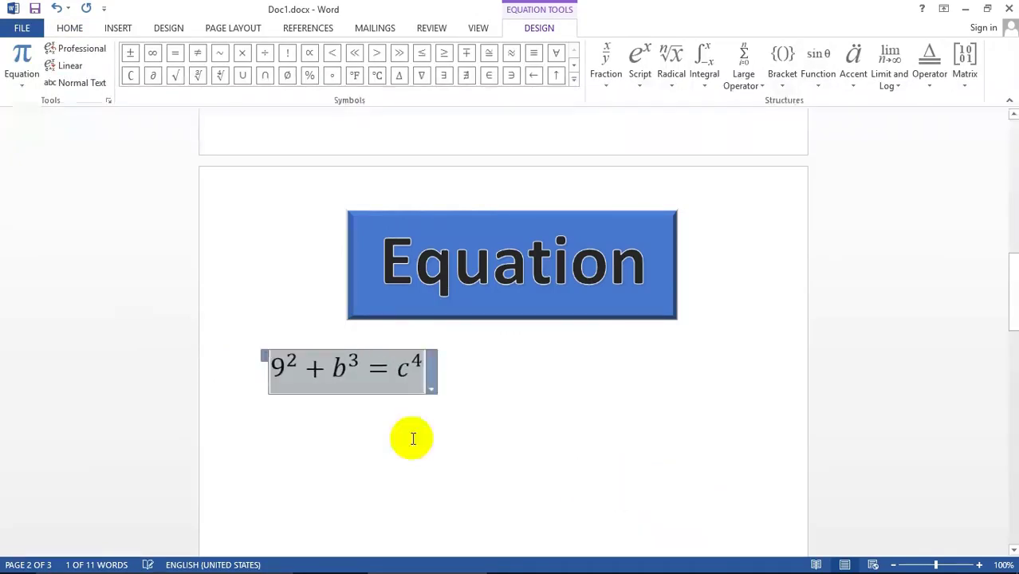
pyautogui.click(420, 371)
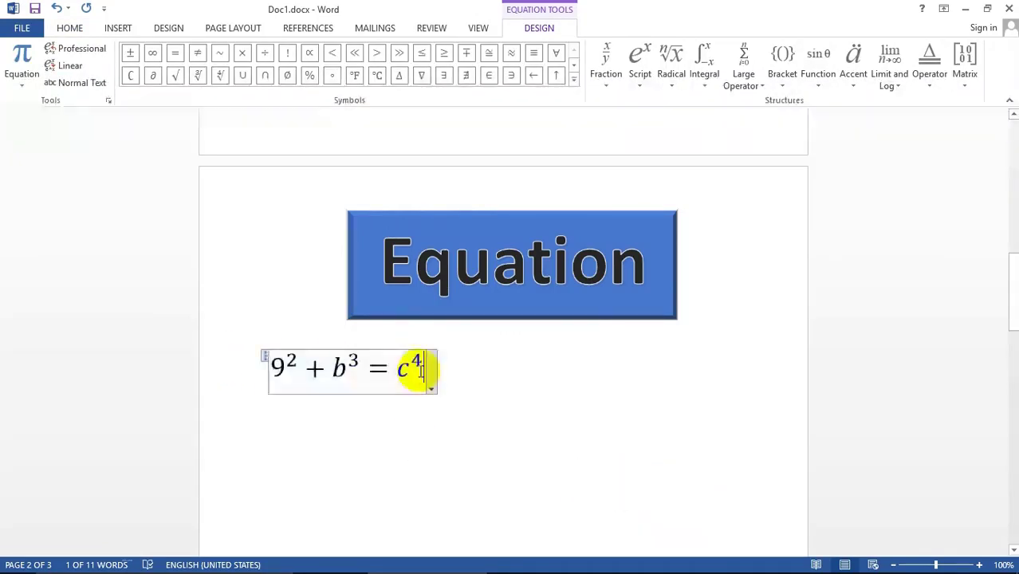
pyautogui.press('Return')
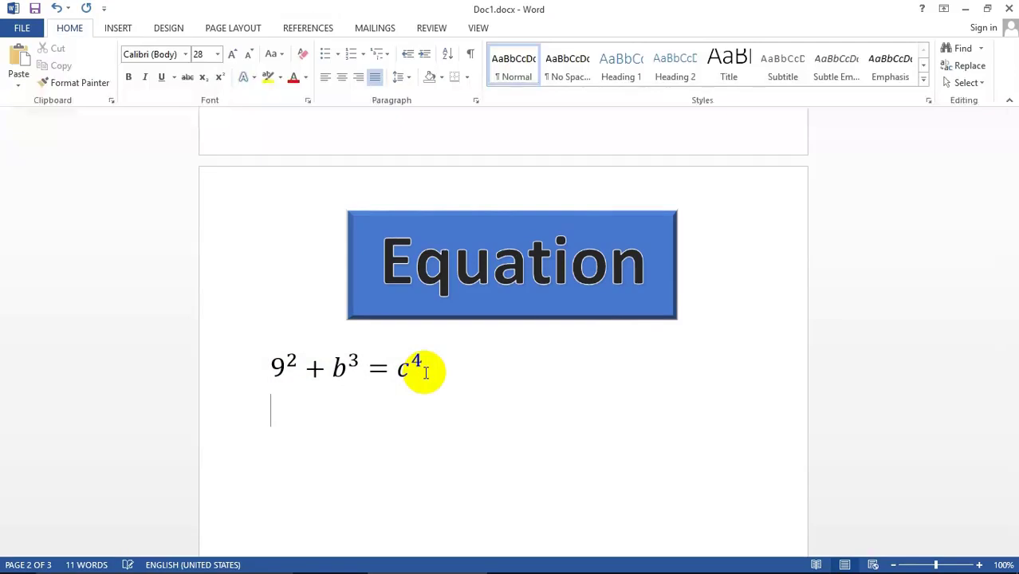
# Step: Insert the built-in Quadratic Formula below the first equation
pyautogui.click(114, 35)
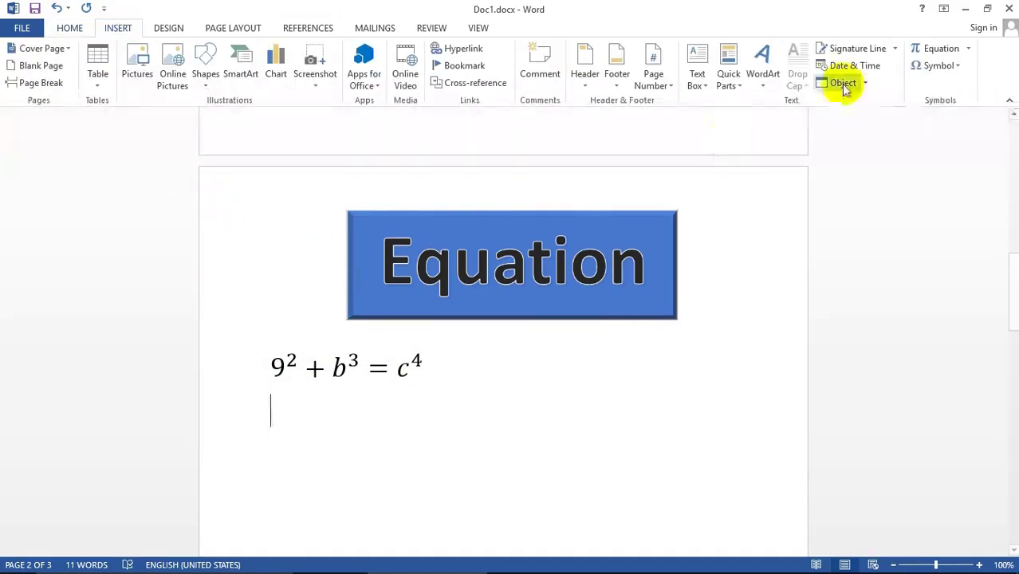
pyautogui.click(968, 49)
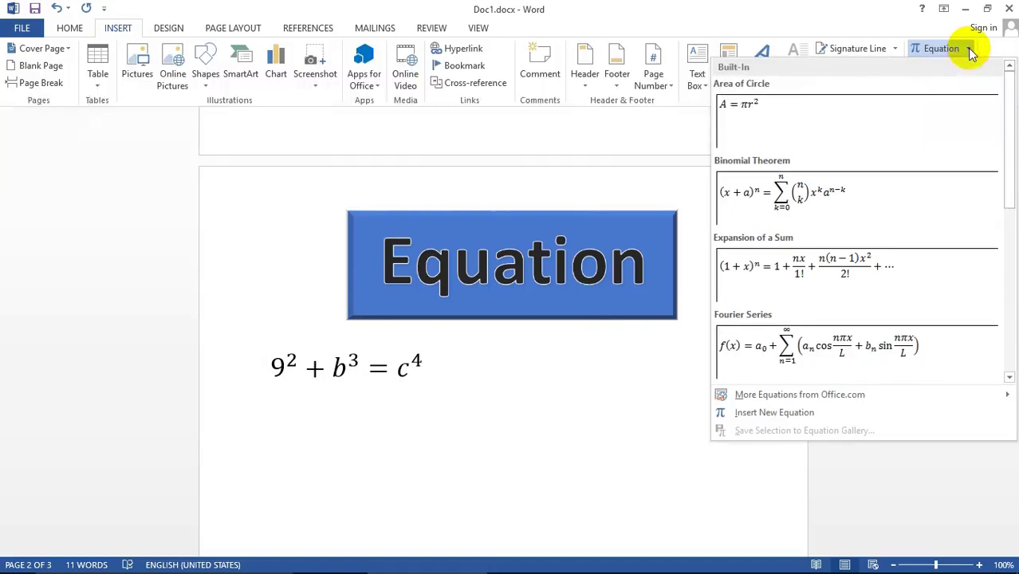
pyautogui.moveTo(1008, 168); pyautogui.dragTo(1014, 343)
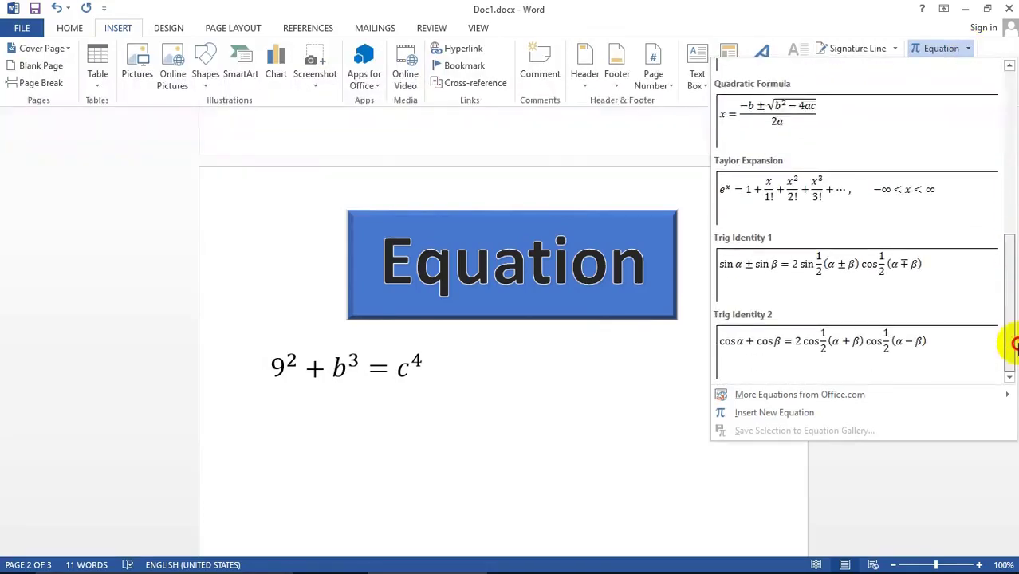
pyautogui.click(775, 114)
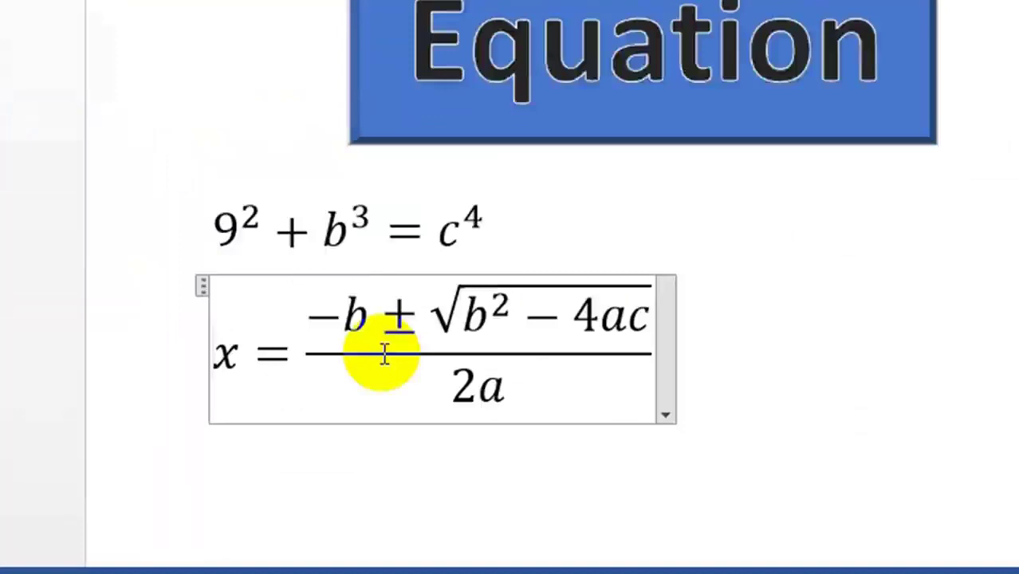
# Step: Replace x with 60 and change b² to b³ under the root
pyautogui.click(191, 291)
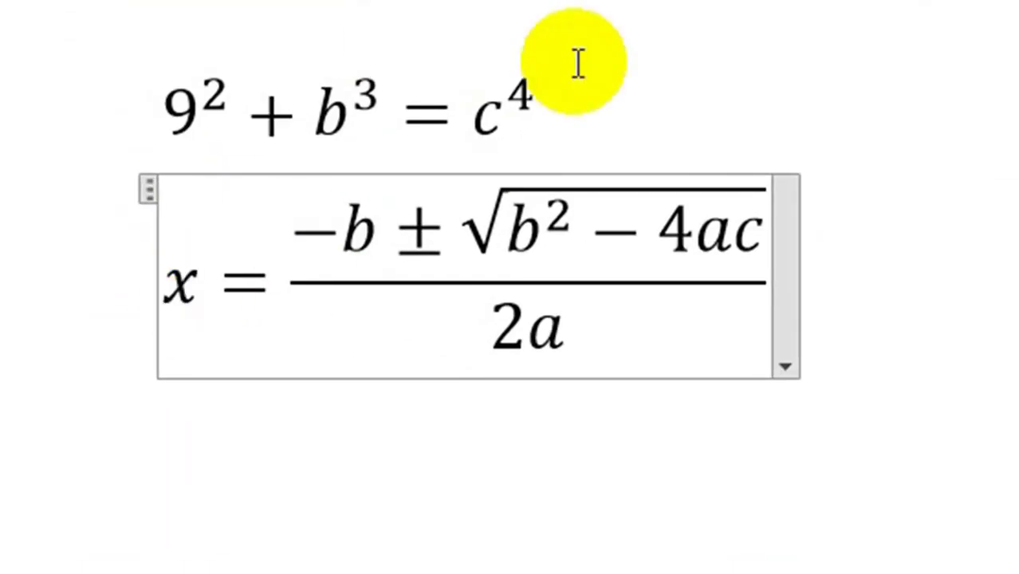
pyautogui.press('BackSpace')
pyautogui.write('60')
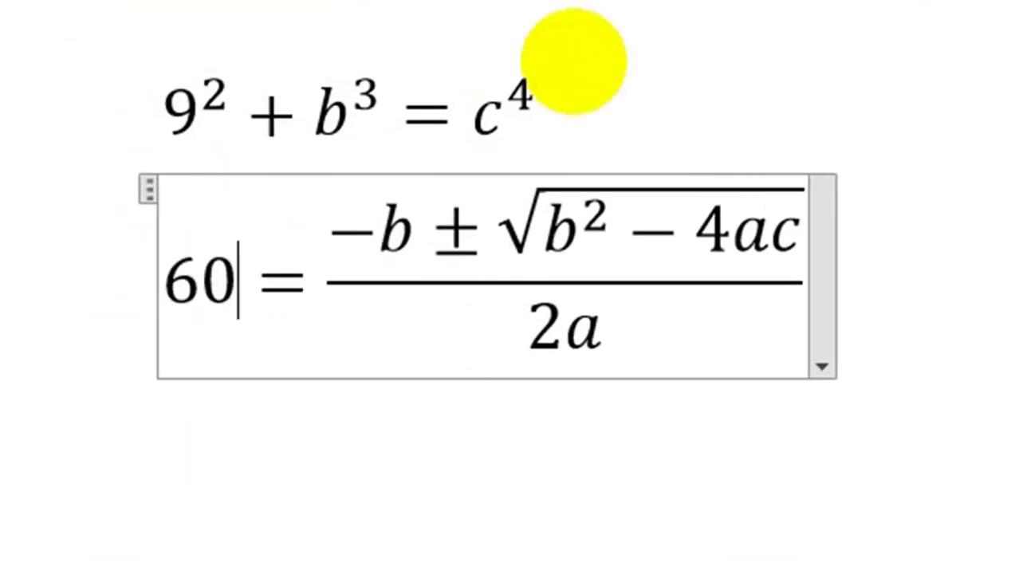
pyautogui.click(611, 212)
pyautogui.press('BackSpace')
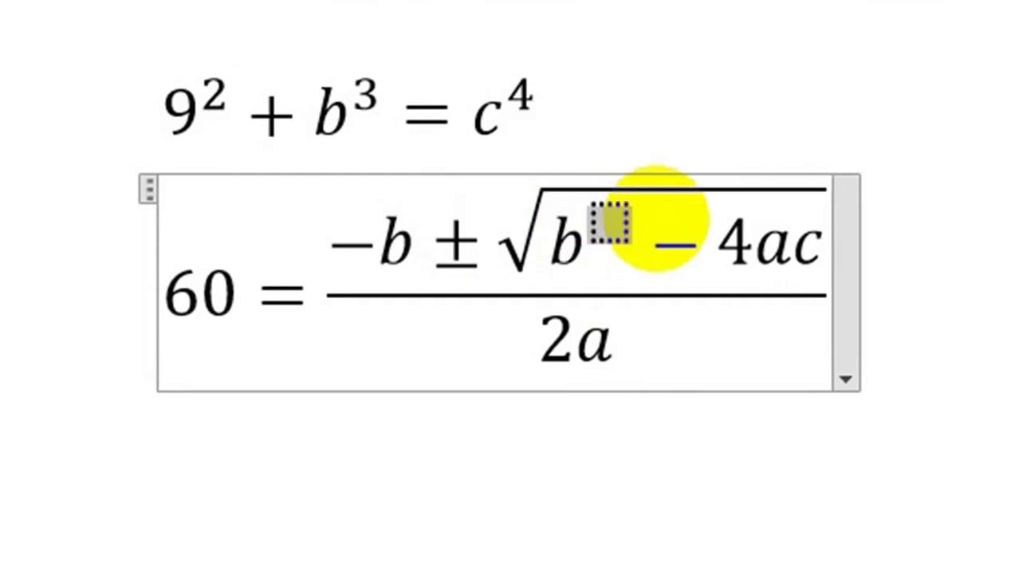
pyautogui.write('3')
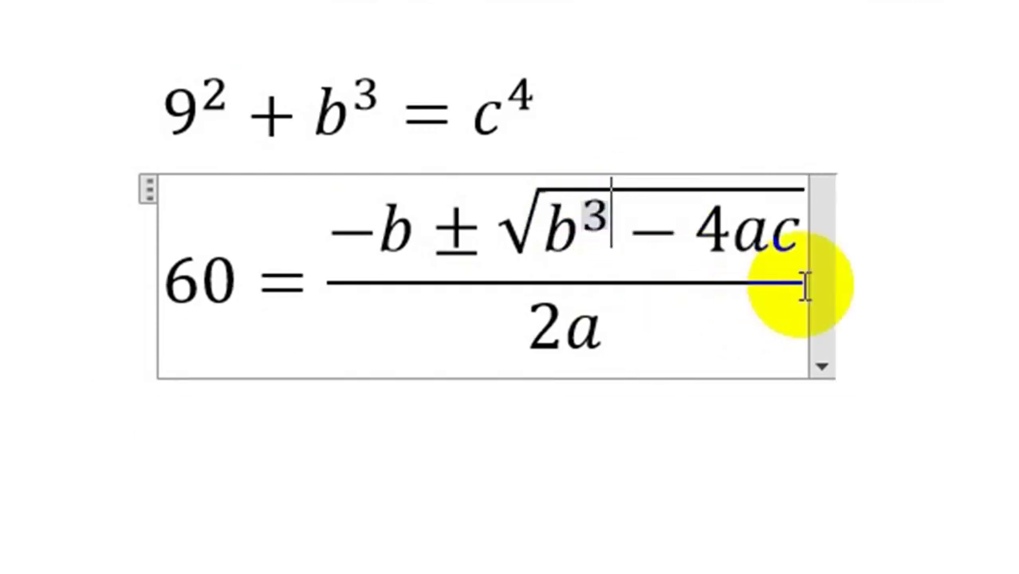
pyautogui.click(804, 283)
pyautogui.press('Down')
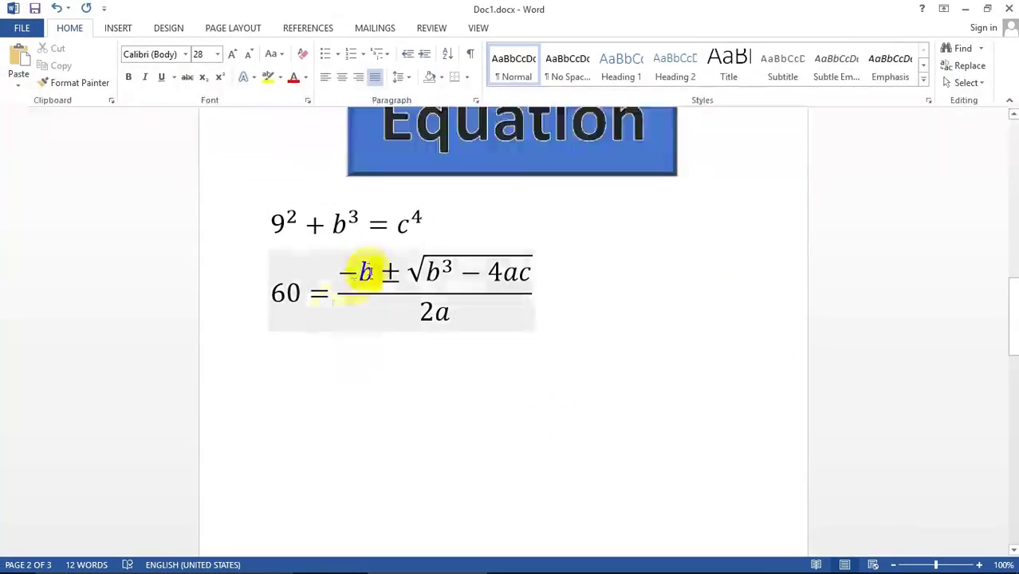
# Step: Insert a new equation containing a stacked fraction of 906 over 60
pyautogui.click(118, 29)
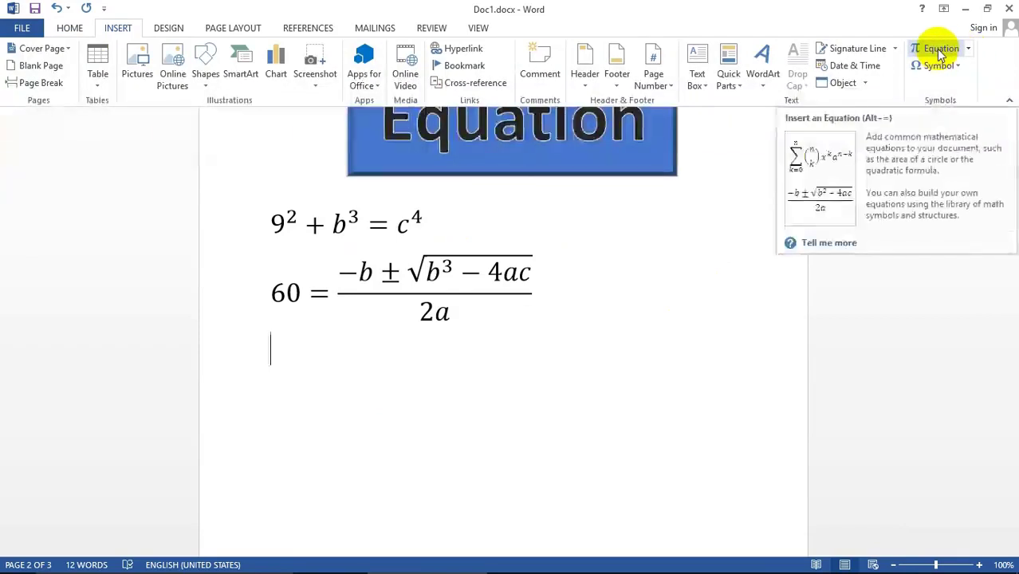
pyautogui.click(941, 53)
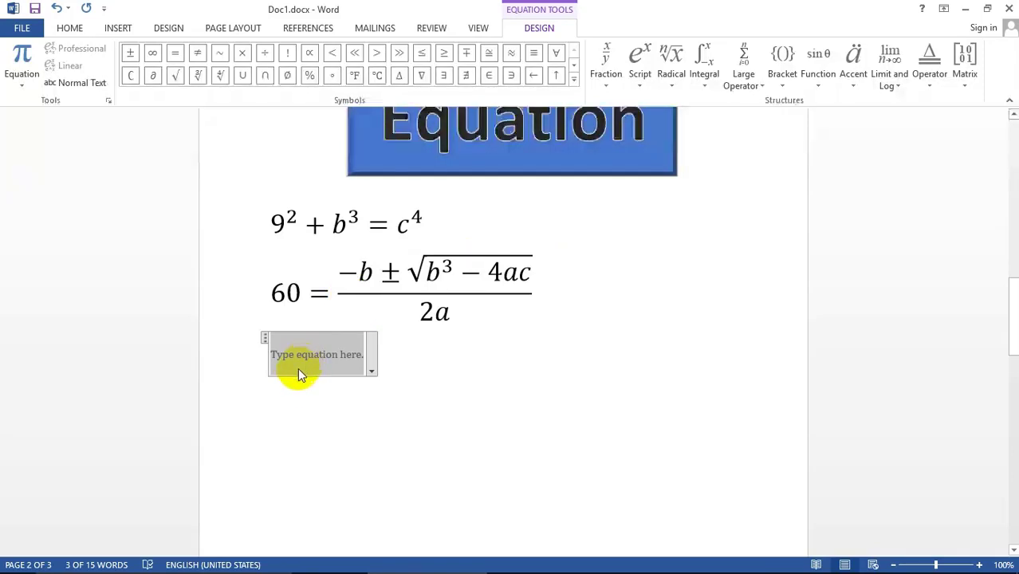
pyautogui.click(609, 86)
pyautogui.click(619, 148)
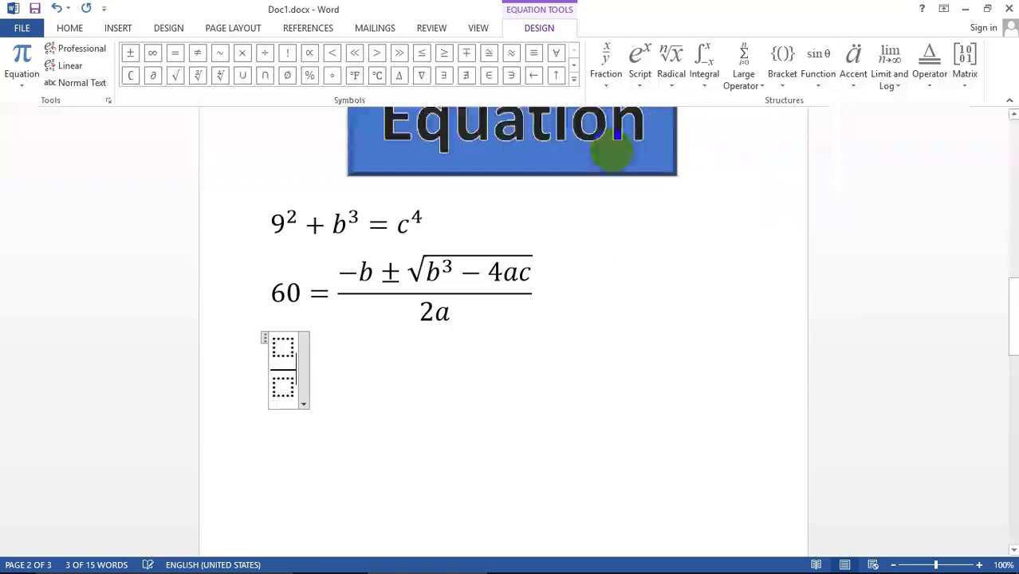
pyautogui.click(281, 344)
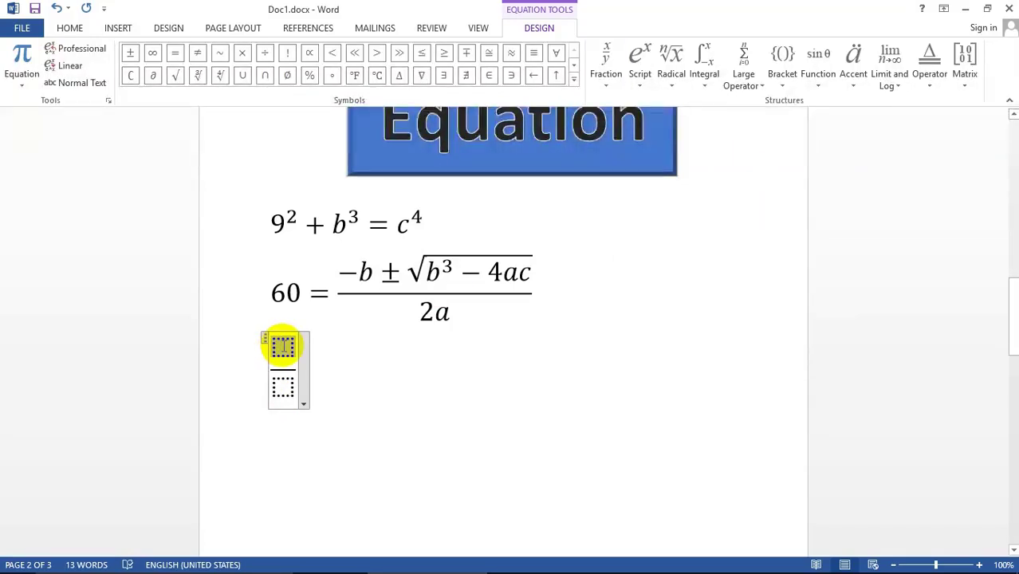
pyautogui.write('906')
pyautogui.press('Tab')
pyautogui.write('60')
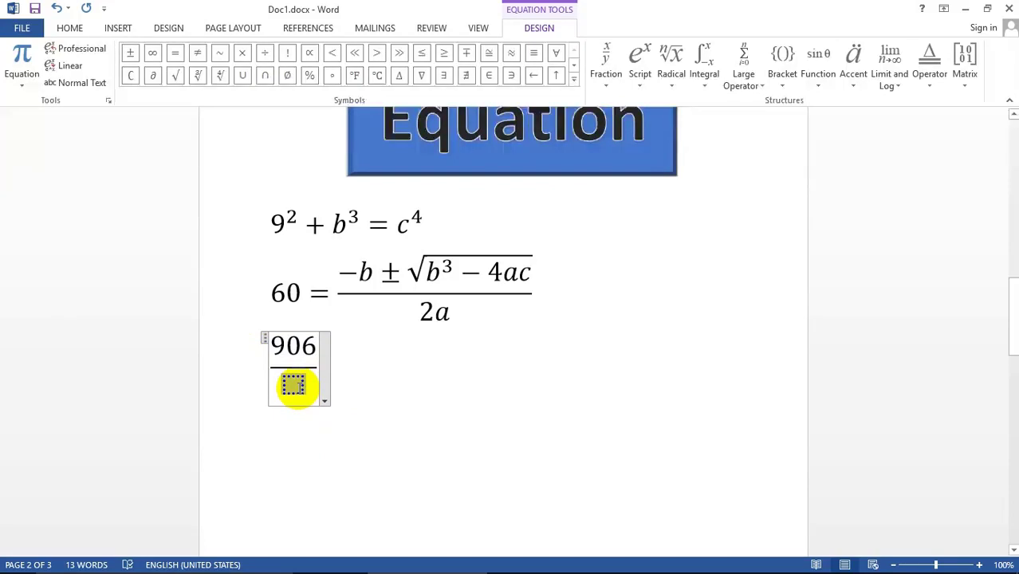
pyautogui.click(319, 365)
pyautogui.press('Down')
pyautogui.press('Down')
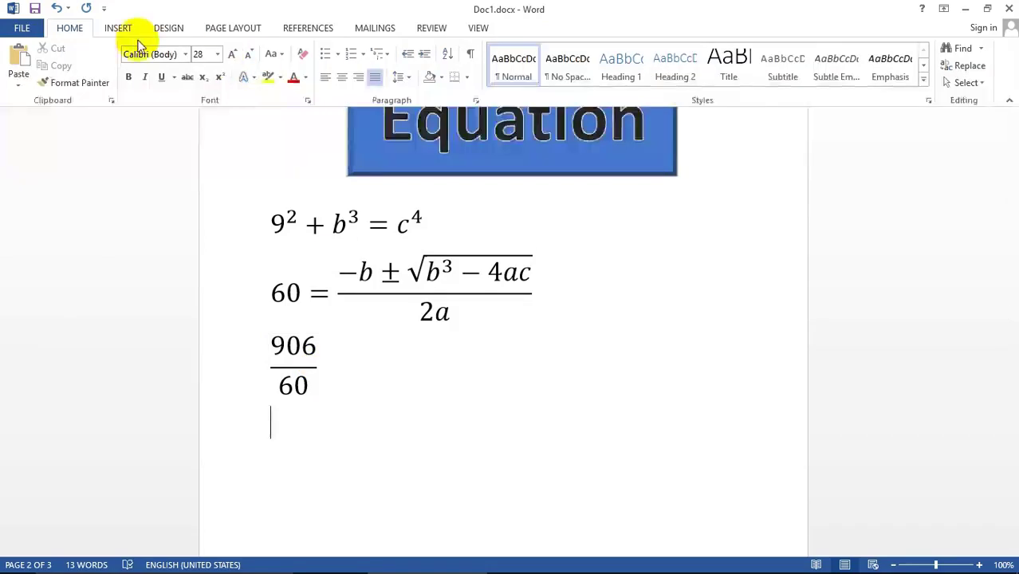
# Step: Insert a new superscript equation showing 100 raised to the power 65
pyautogui.click(112, 29)
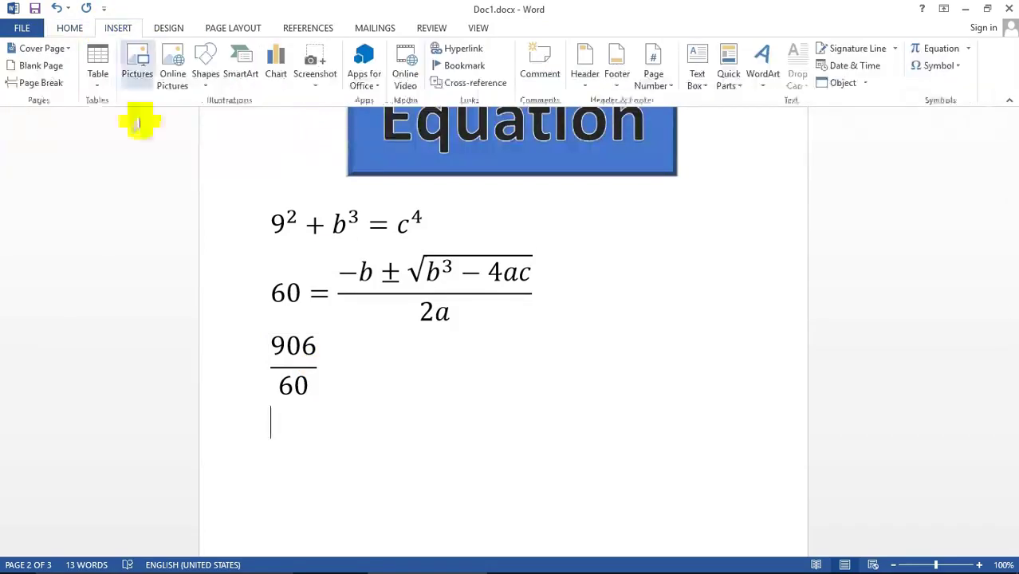
pyautogui.click(938, 53)
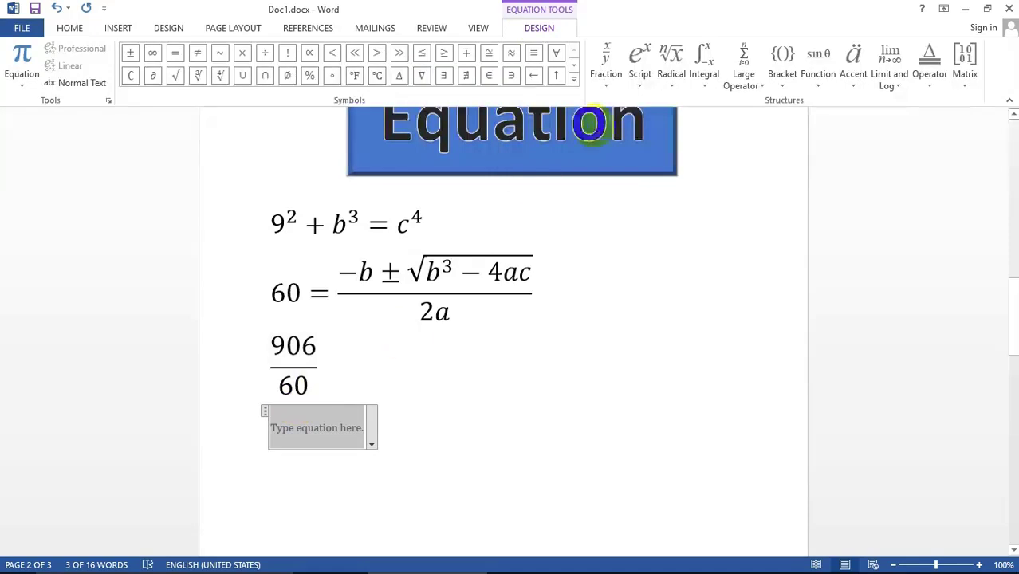
pyautogui.click(640, 80)
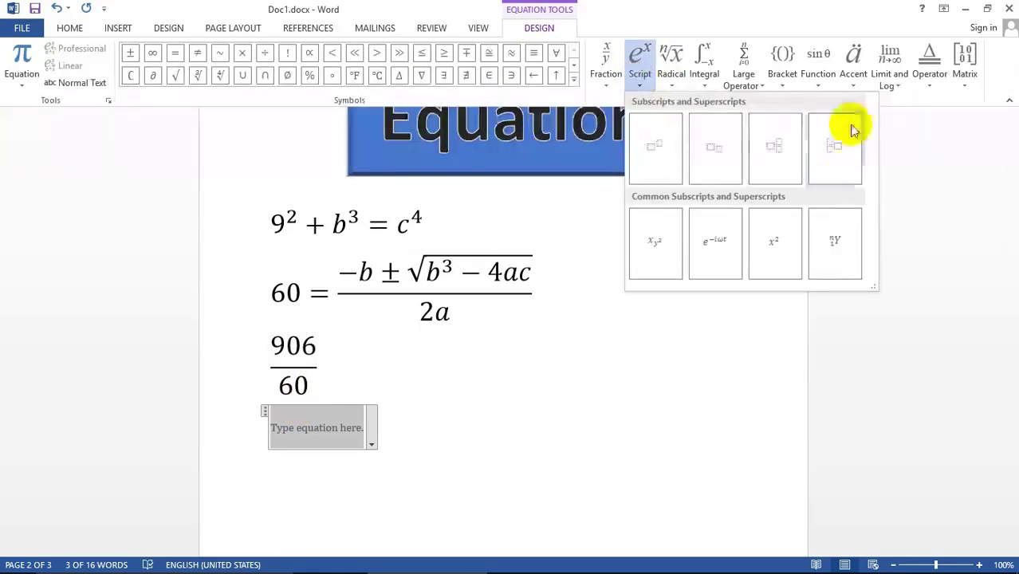
pyautogui.click(654, 148)
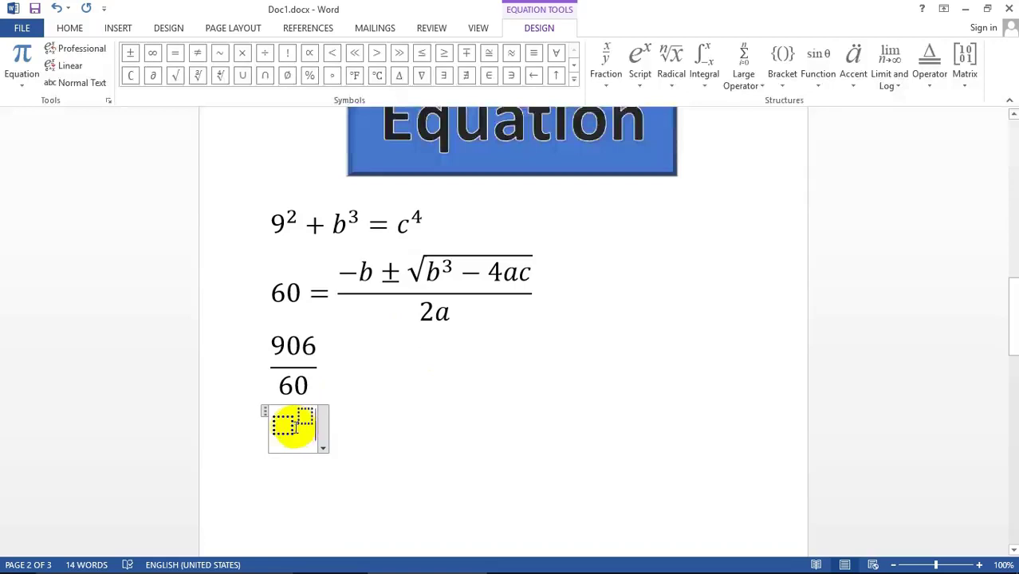
pyautogui.write('1')
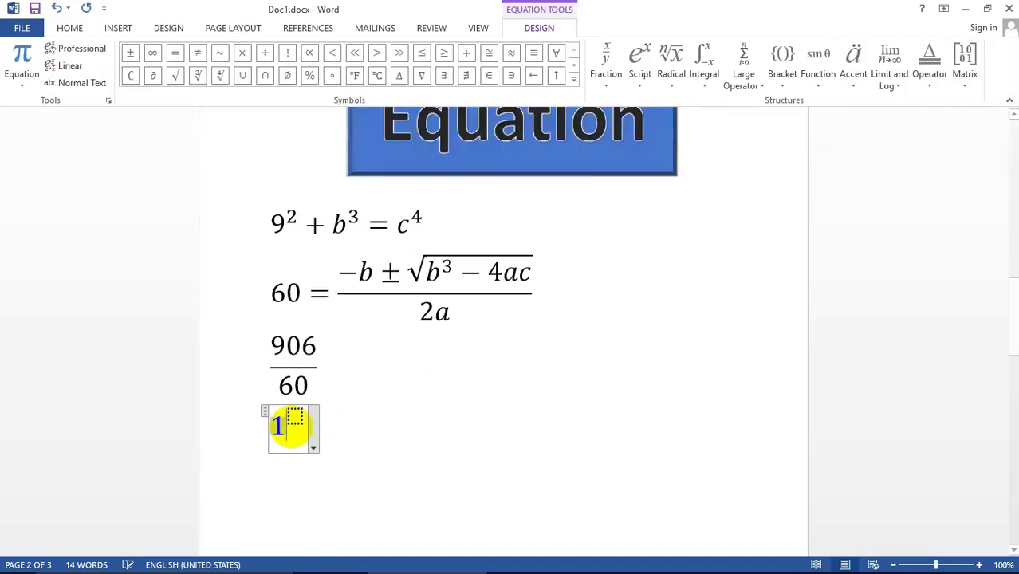
pyautogui.write('00')
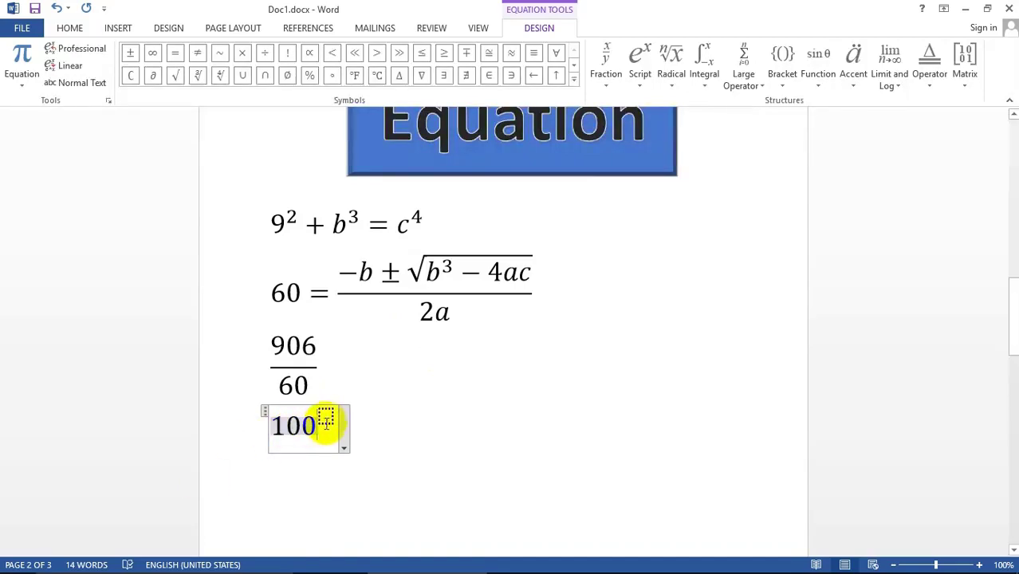
pyautogui.click(326, 417)
pyautogui.write('65')
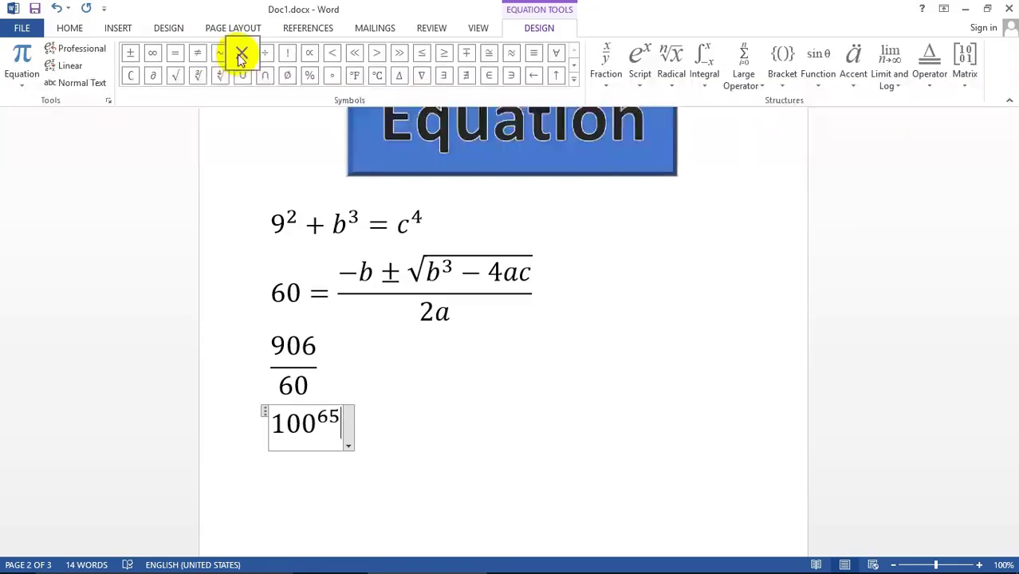
# Step: Add a multiplication sign and a radical with index 10 after 100⁶⁵
pyautogui.click(242, 54)
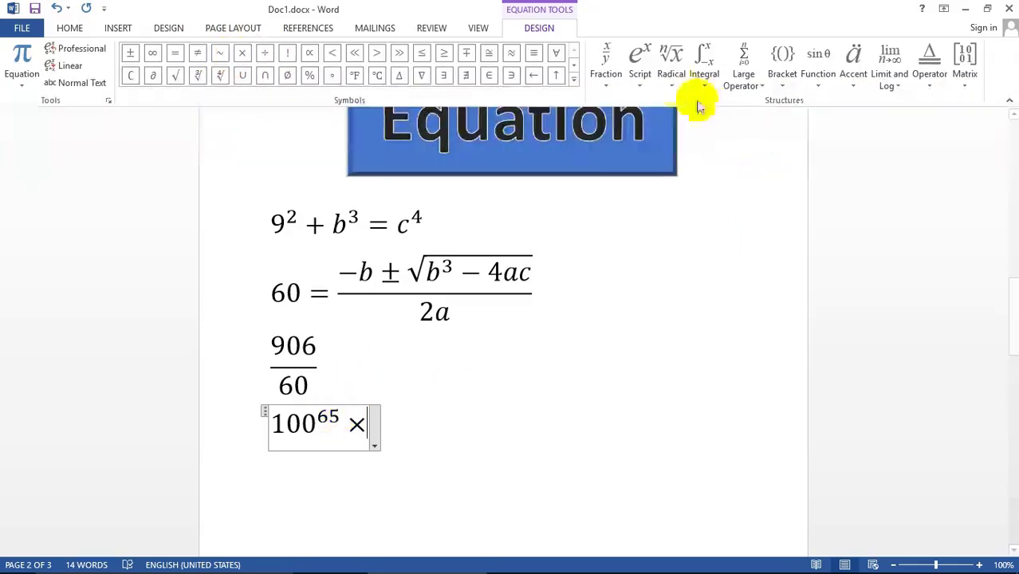
pyautogui.click(674, 86)
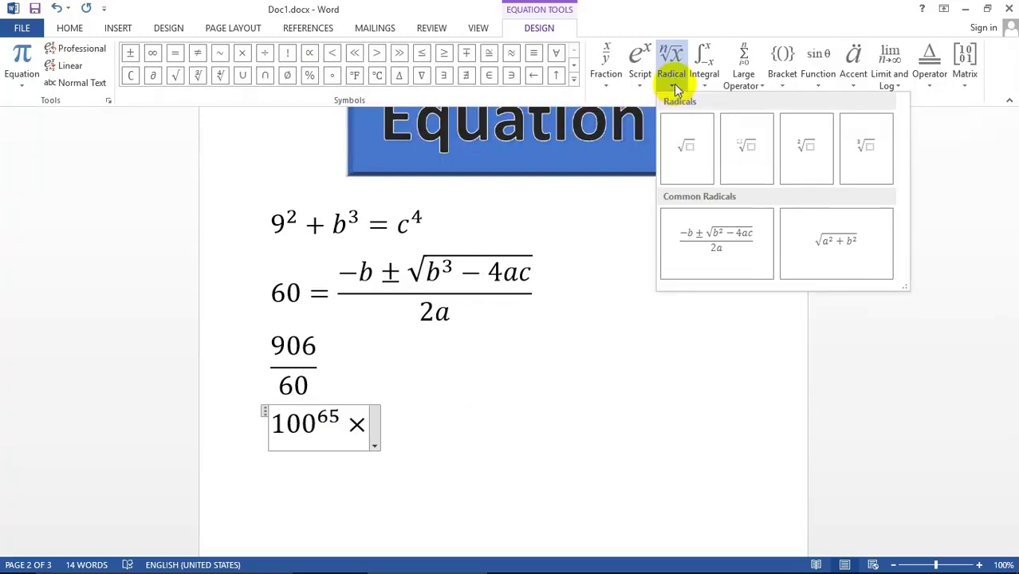
pyautogui.click(735, 144)
pyautogui.click(386, 418)
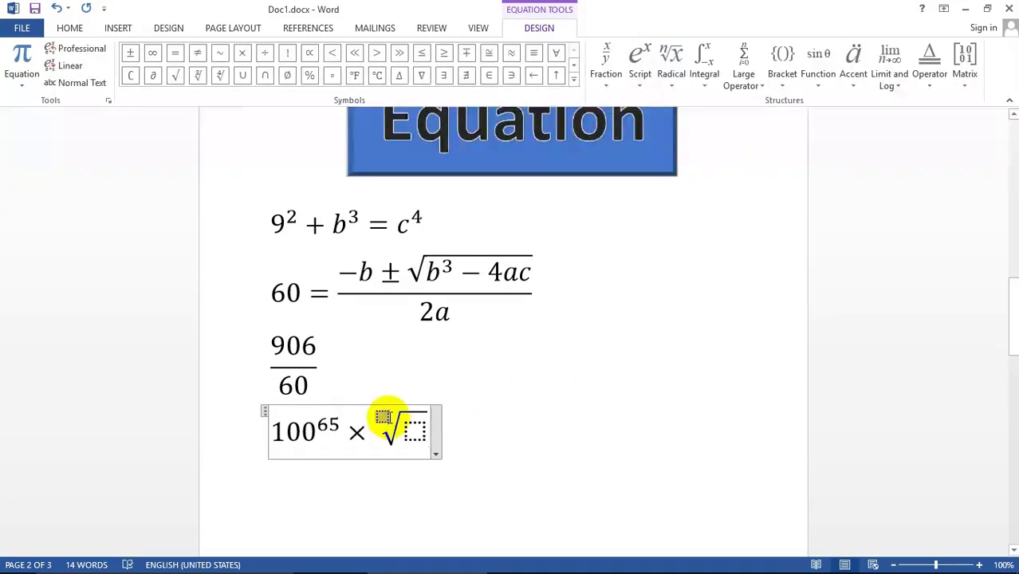
pyautogui.write('10')
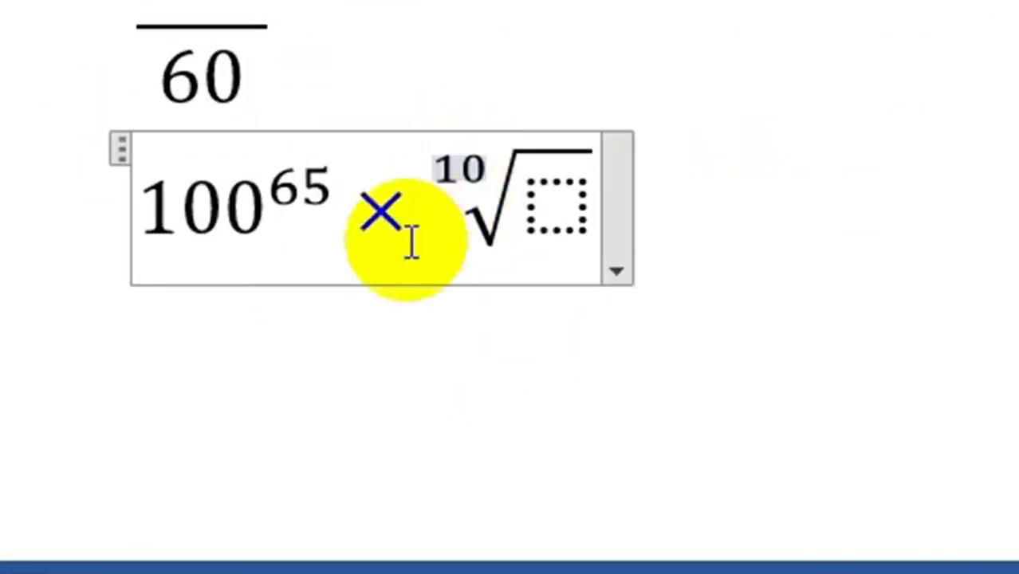
# Step: Put 60 under the root without the stray empty slot, then start a new line
pyautogui.click(545, 213)
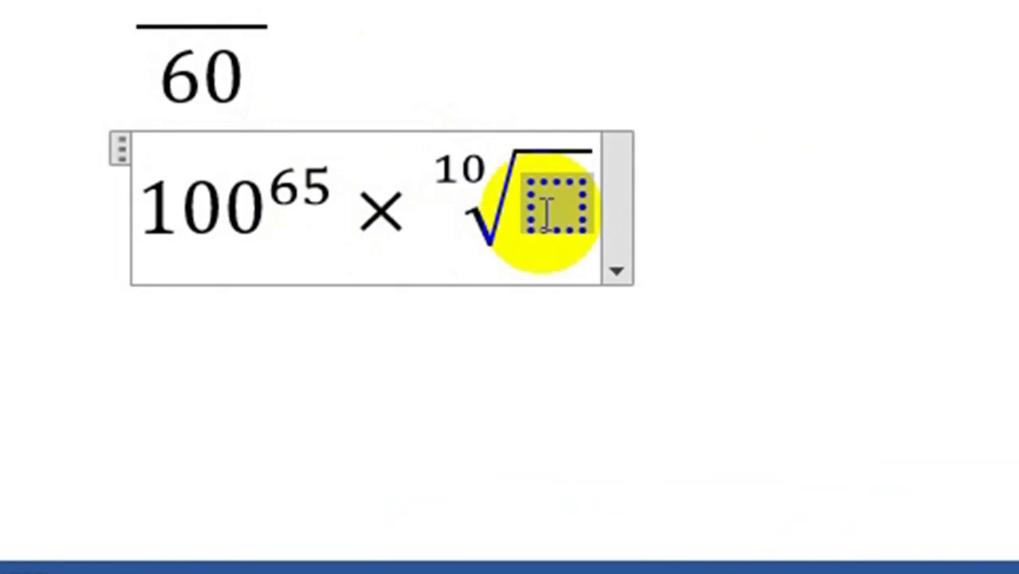
pyautogui.write('60')
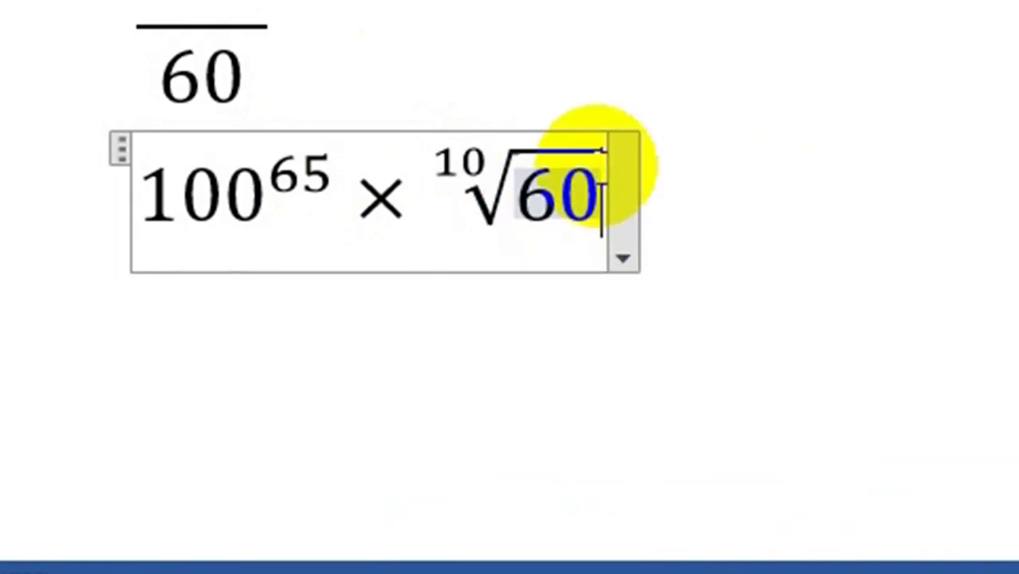
pyautogui.write('/')
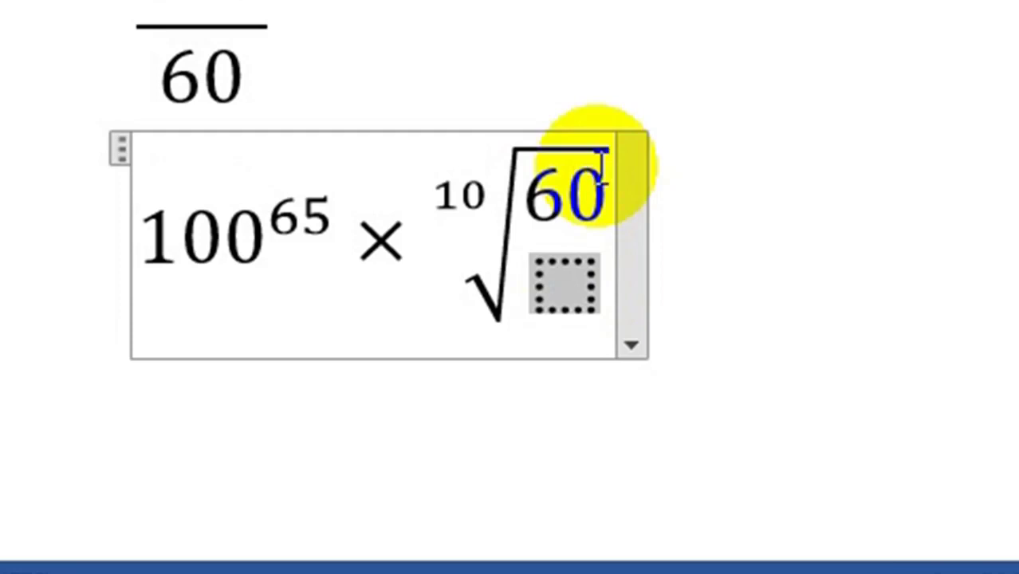
pyautogui.moveTo(598, 164); pyautogui.dragTo(609, 189)
pyautogui.click(607, 276)
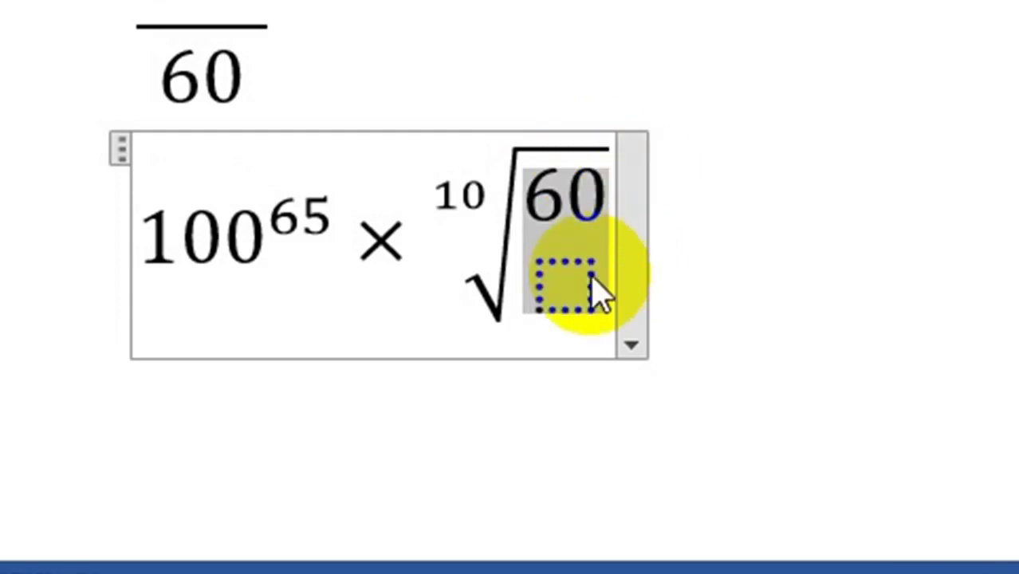
pyautogui.moveTo(571, 199); pyautogui.dragTo(609, 221)
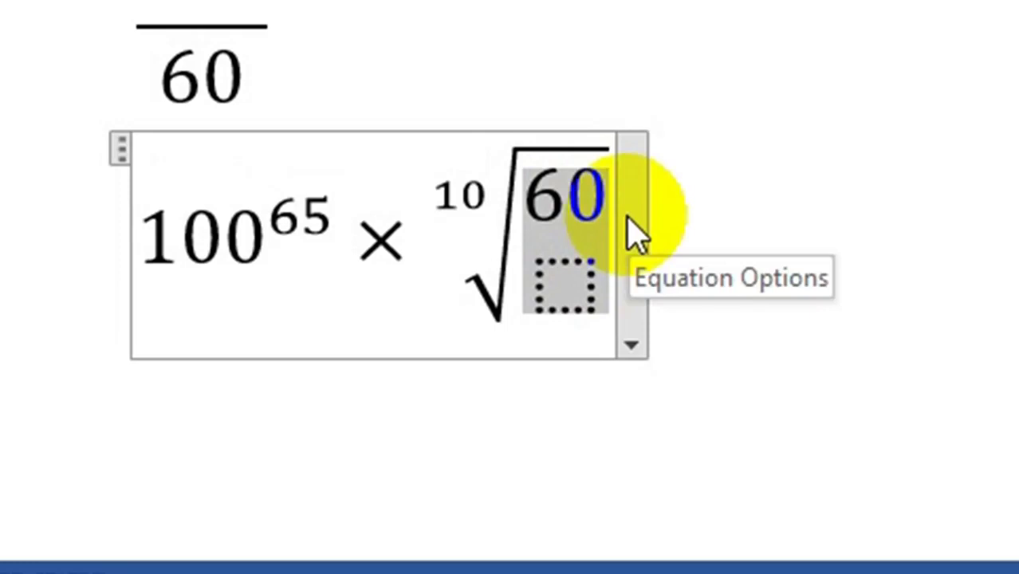
pyautogui.hotkey('ctrl', 'z')
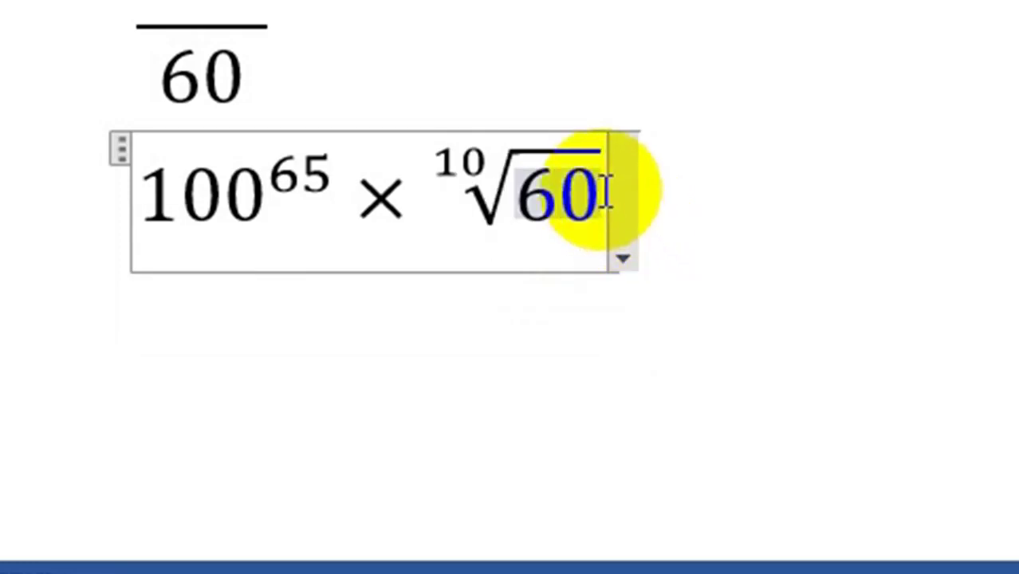
pyautogui.click(604, 166)
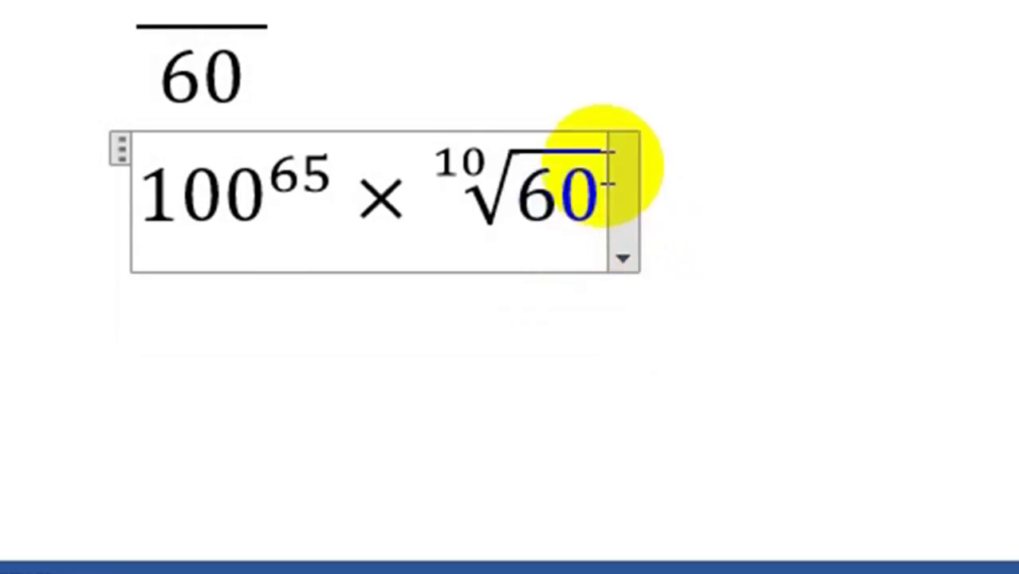
pyautogui.press('Return')
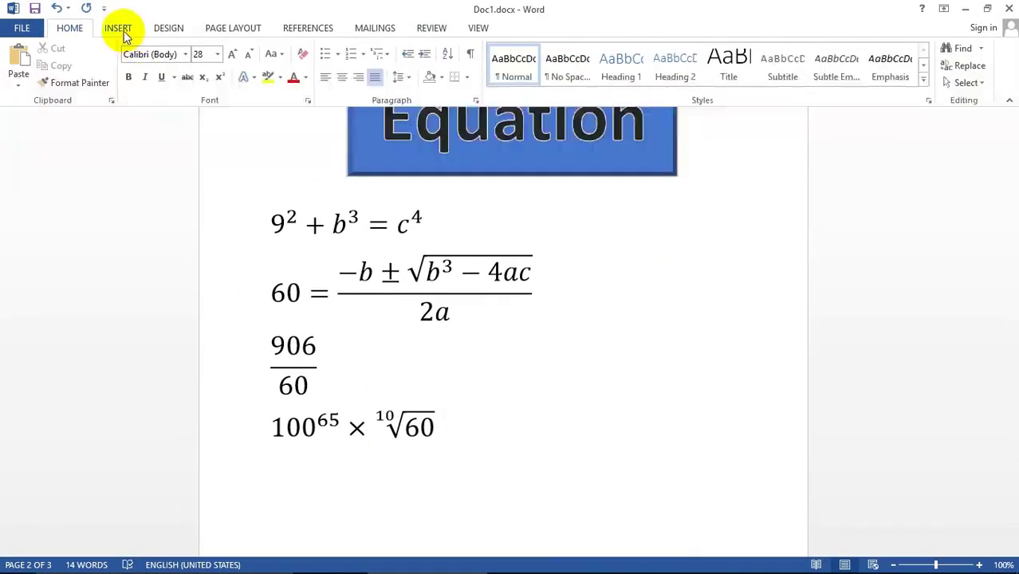
# Step: Start a new equation reading 65 ± 20
pyautogui.click(121, 29)
pyautogui.click(943, 52)
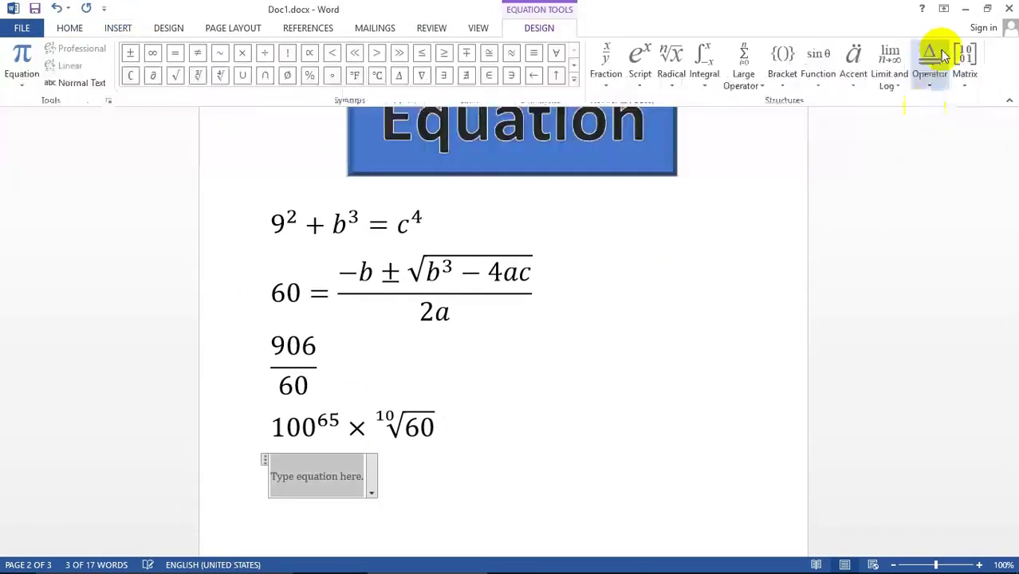
pyautogui.click(701, 80)
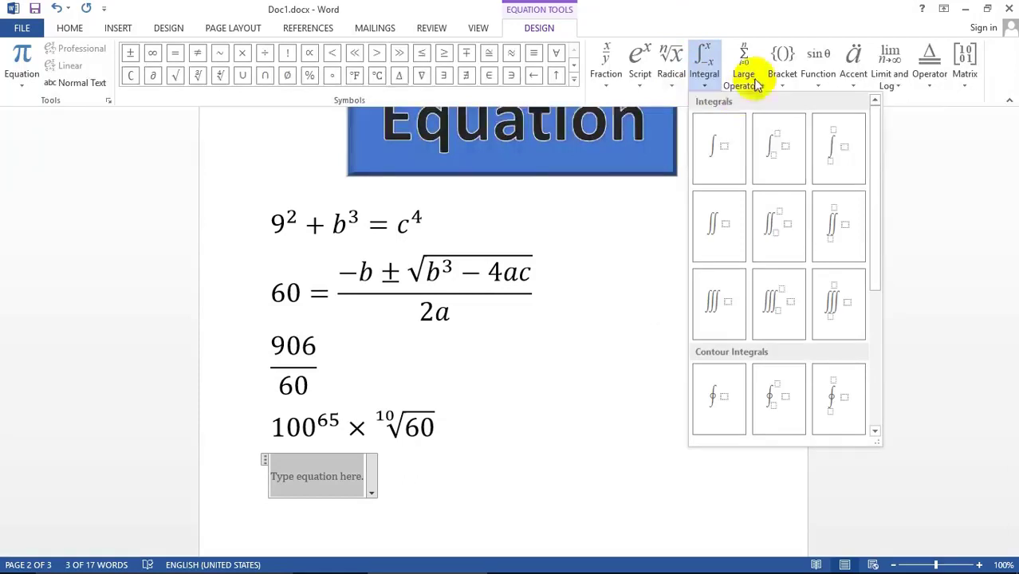
pyautogui.click(967, 86)
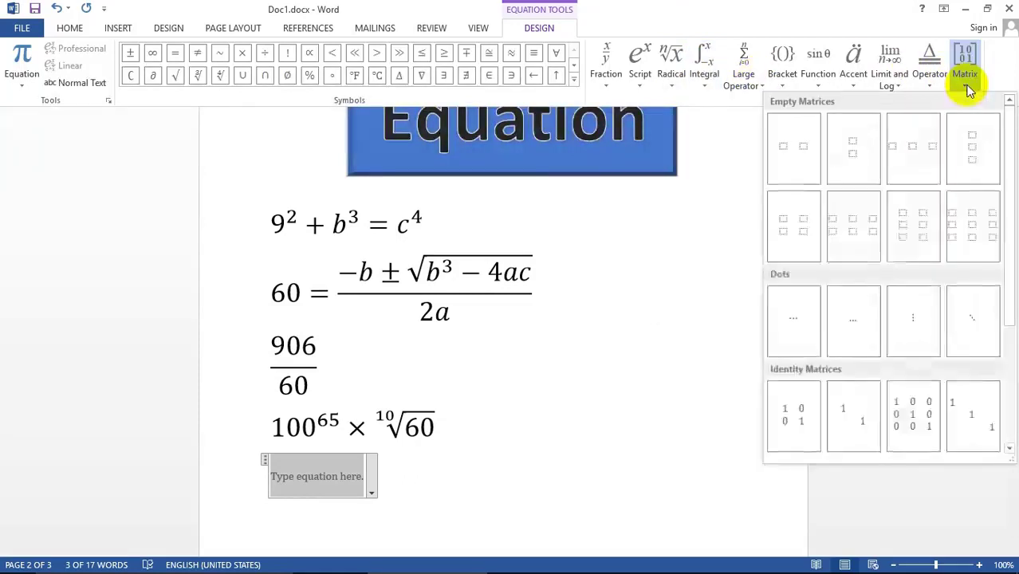
pyautogui.click(614, 225)
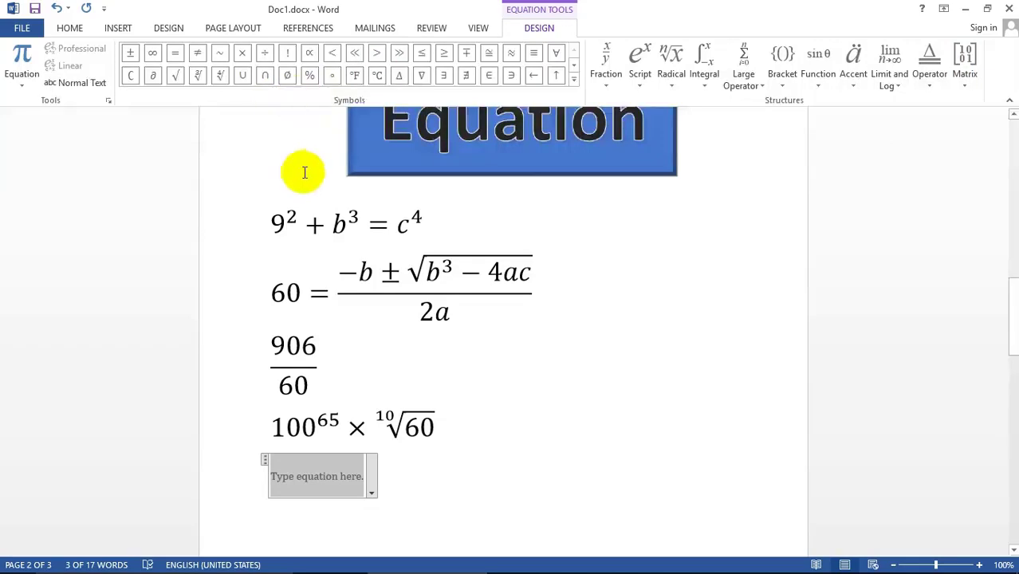
pyautogui.write('65')
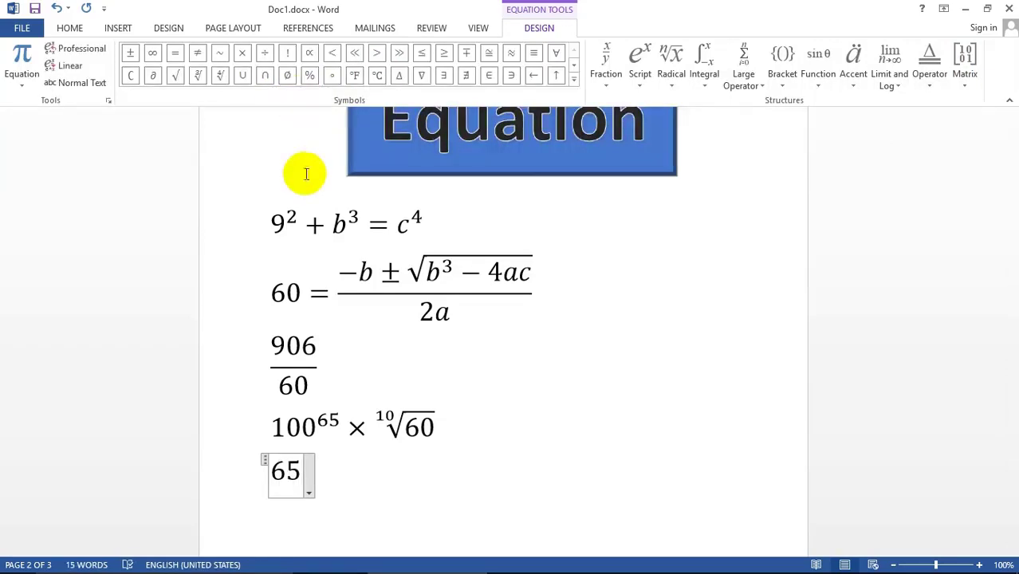
pyautogui.click(130, 54)
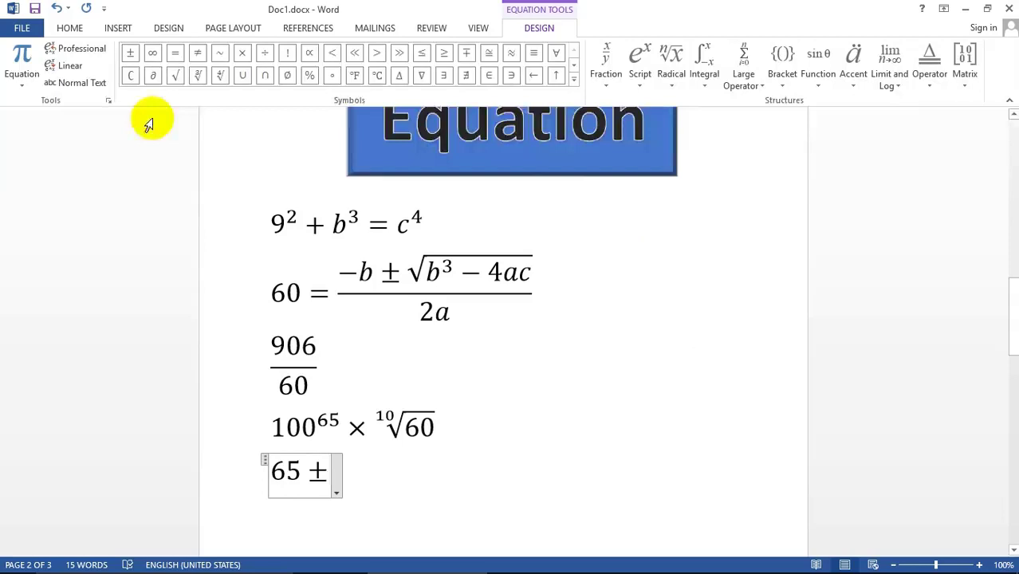
pyautogui.write('20')
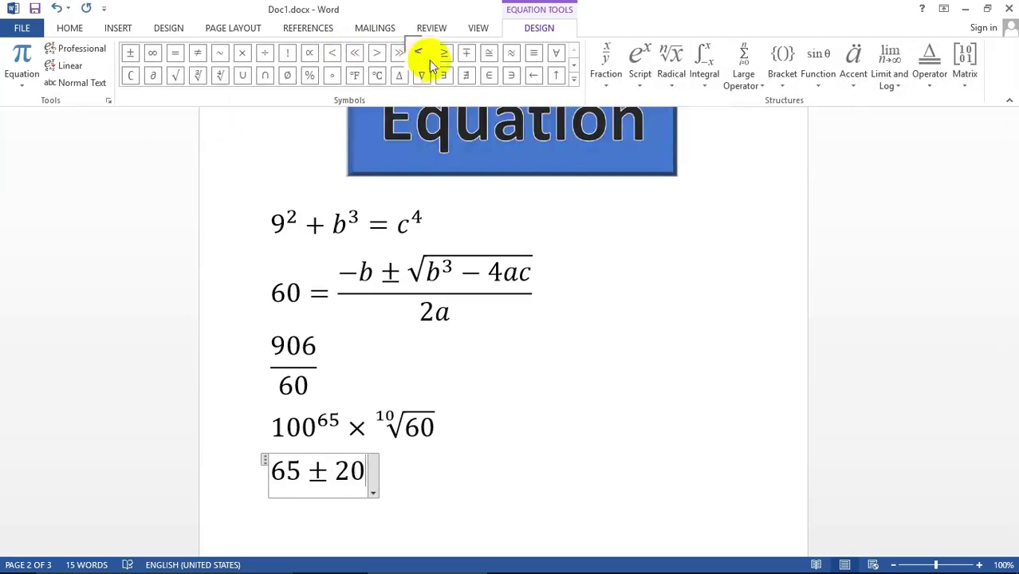
# Step: Append ÷ and a skewed fraction 20/10, then finish the equation
pyautogui.click(266, 55)
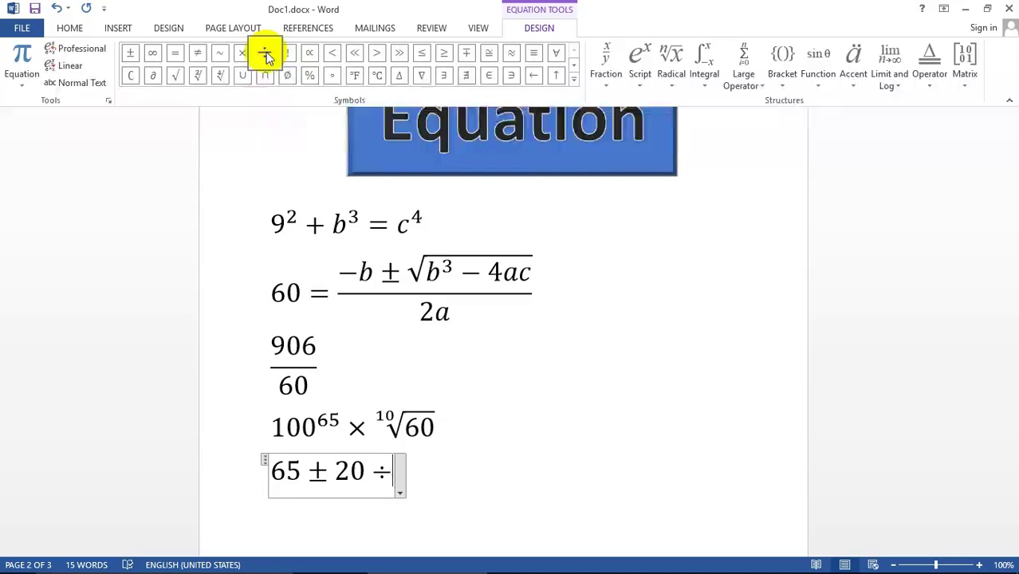
pyautogui.click(611, 86)
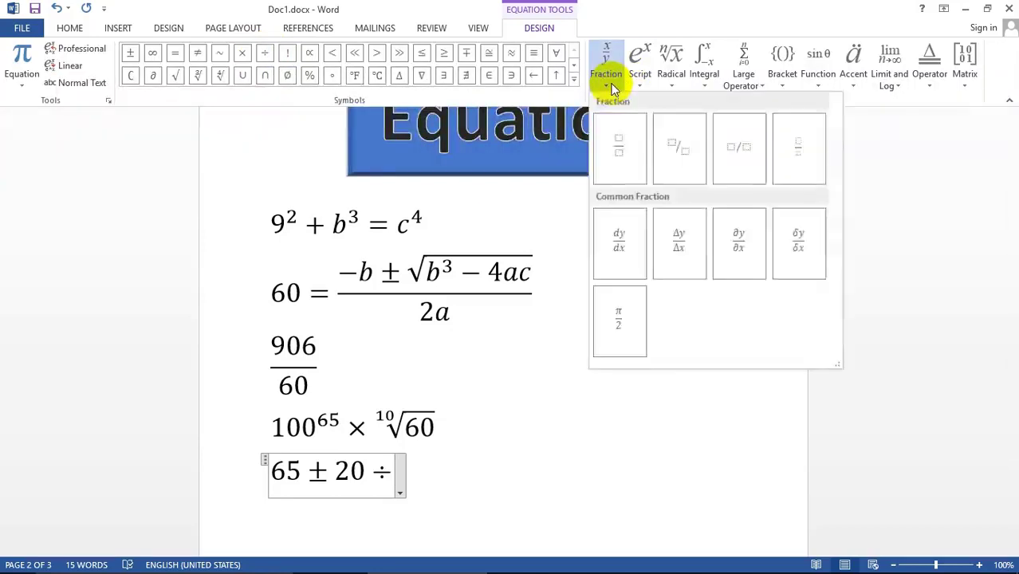
pyautogui.click(682, 150)
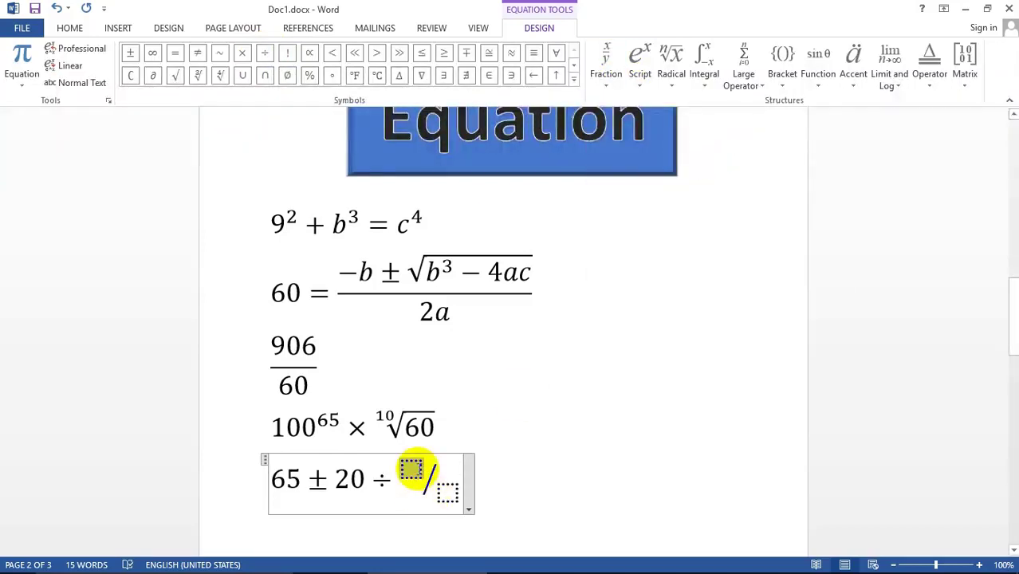
pyautogui.click(410, 471)
pyautogui.write('20/')
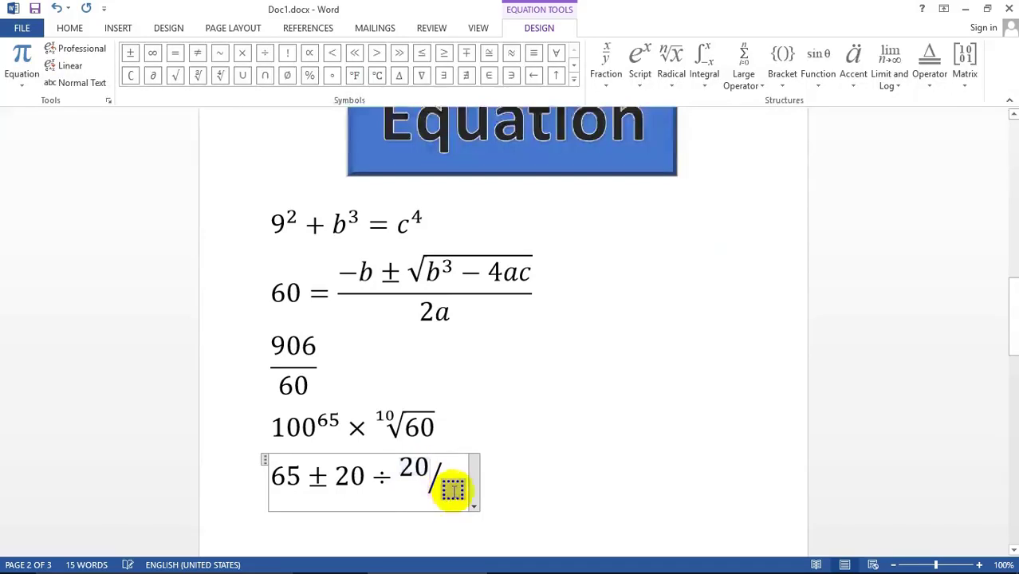
pyautogui.write('10')
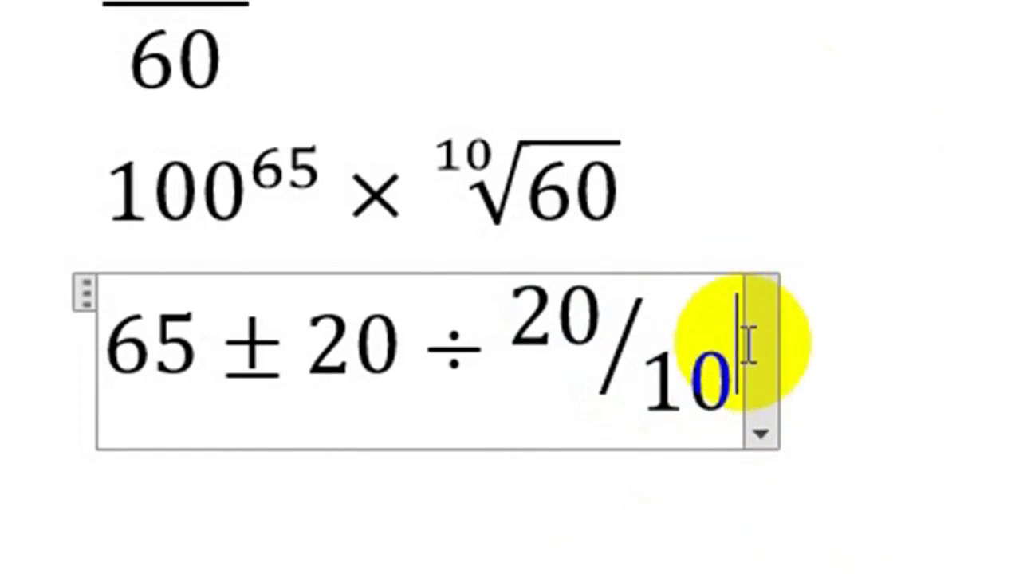
pyautogui.press('Return')
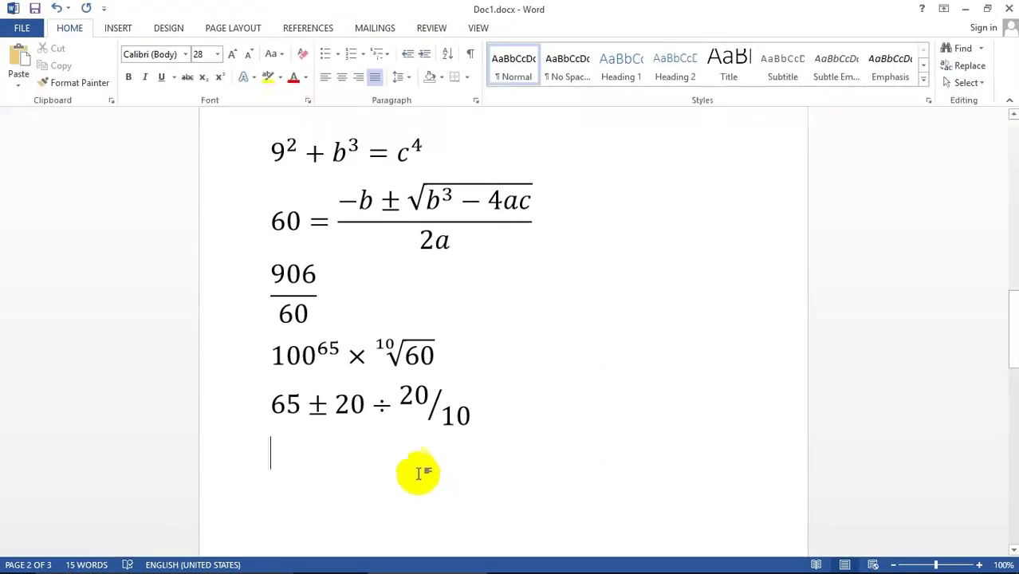
# Step: On page 3, generate sample text with =rand(1,15) and select its first letter V
pyautogui.scroll(-2, 419, 471)
pyautogui.scroll(-4, 416, 467)
pyautogui.scroll(-5, 412, 459)
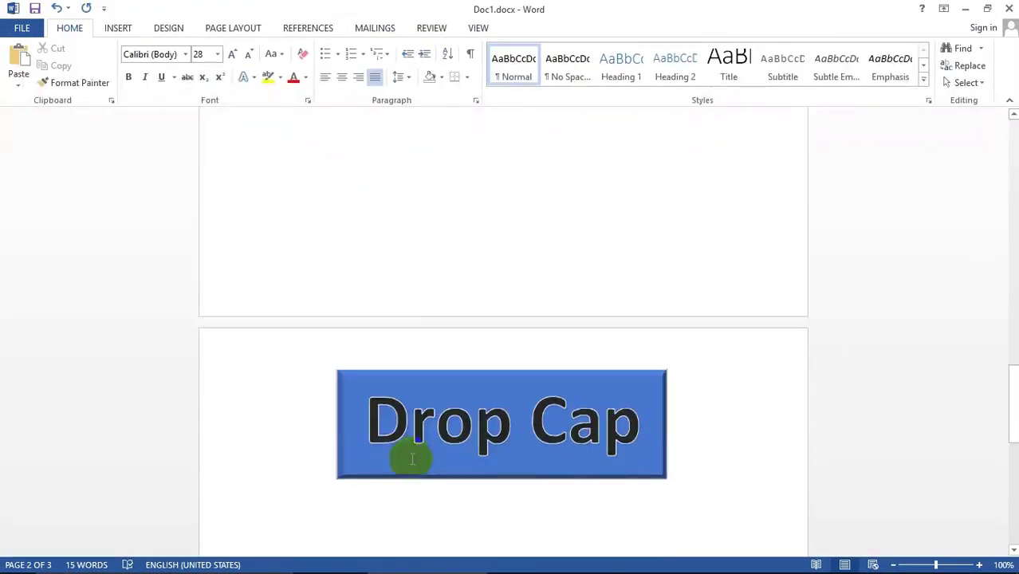
pyautogui.scroll(-3, 412, 459)
pyautogui.write('=rand(1,15)')
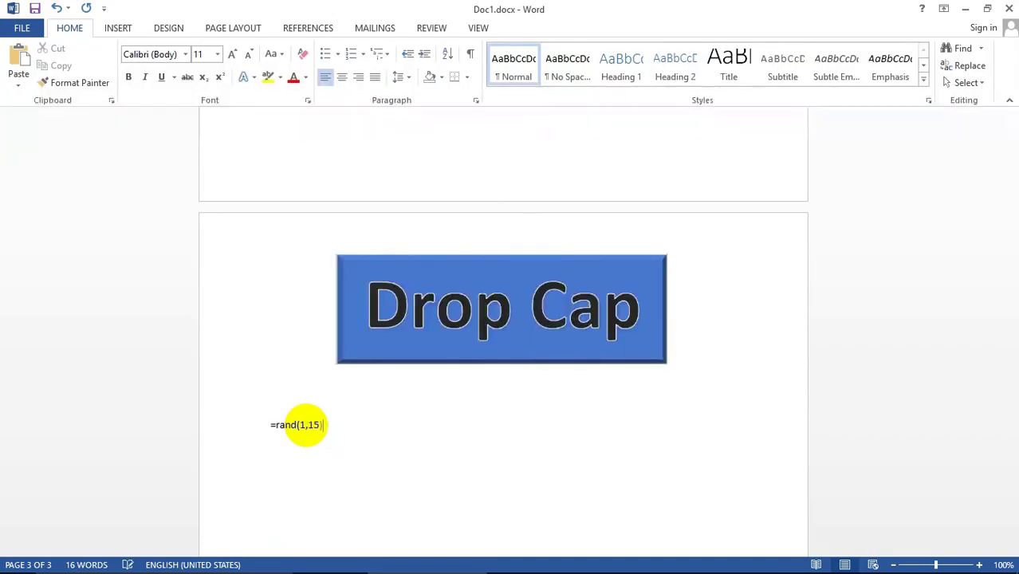
pyautogui.press('Return')
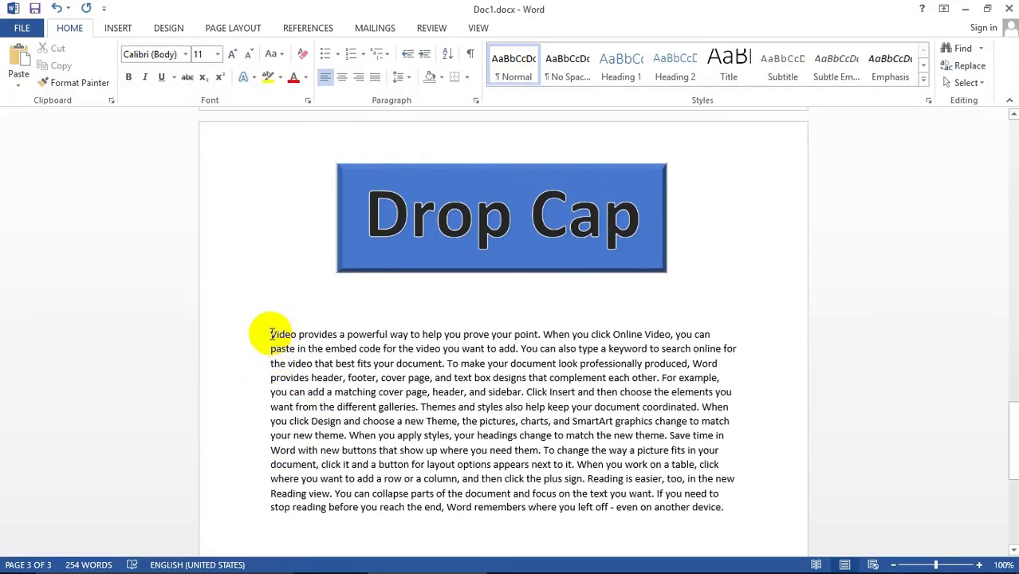
pyautogui.moveTo(271, 335); pyautogui.dragTo(277, 335)
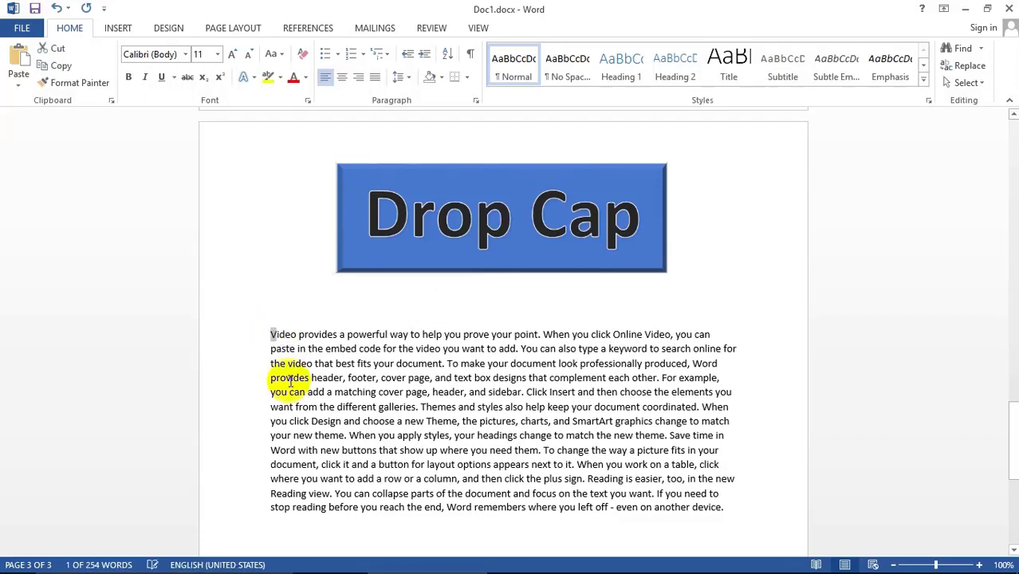
# Step: Make the V a Dropped capital, switch it to In margin, then open Drop Cap Options
pyautogui.click(117, 28)
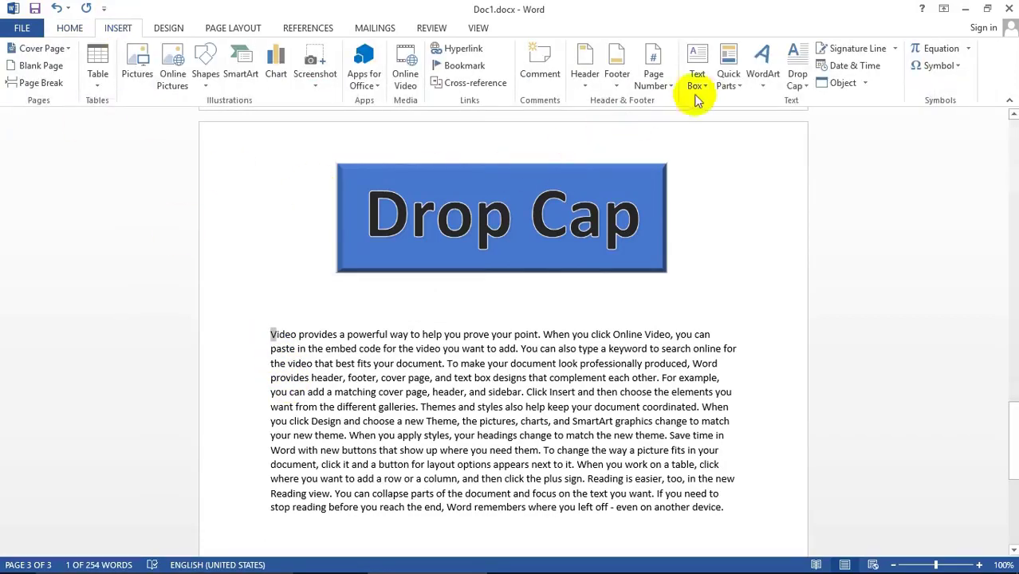
pyautogui.click(800, 86)
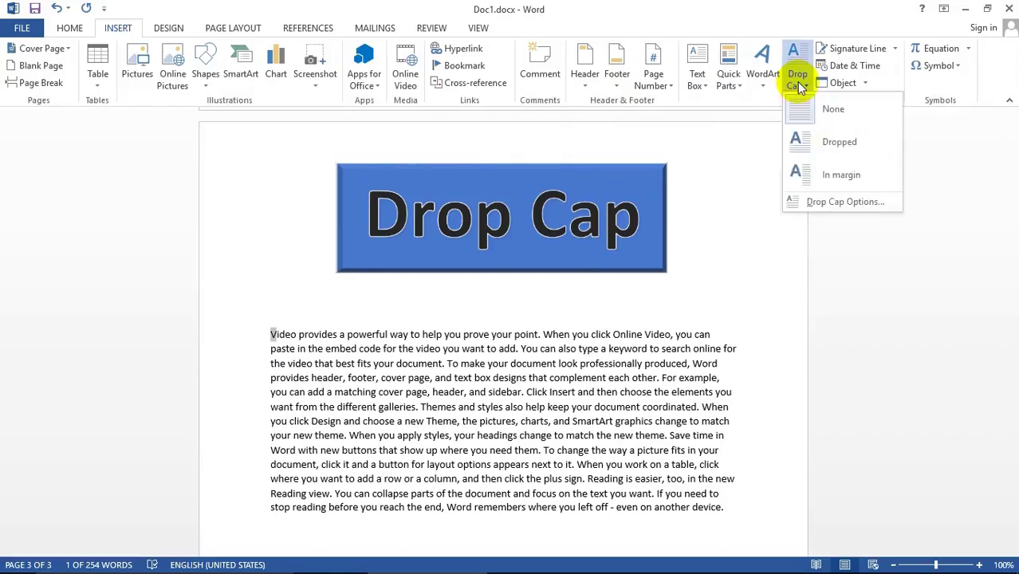
pyautogui.click(842, 146)
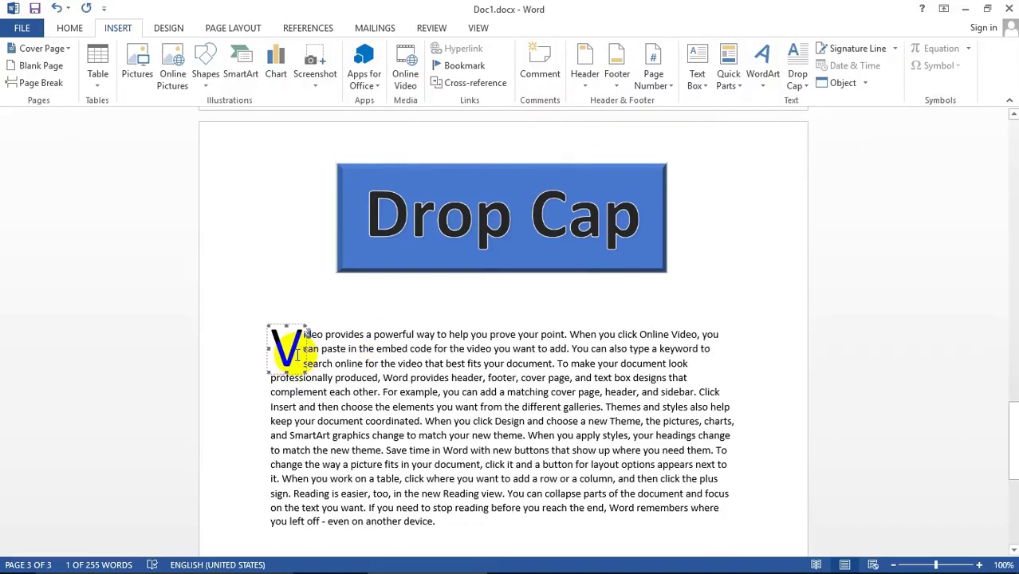
pyautogui.click(802, 86)
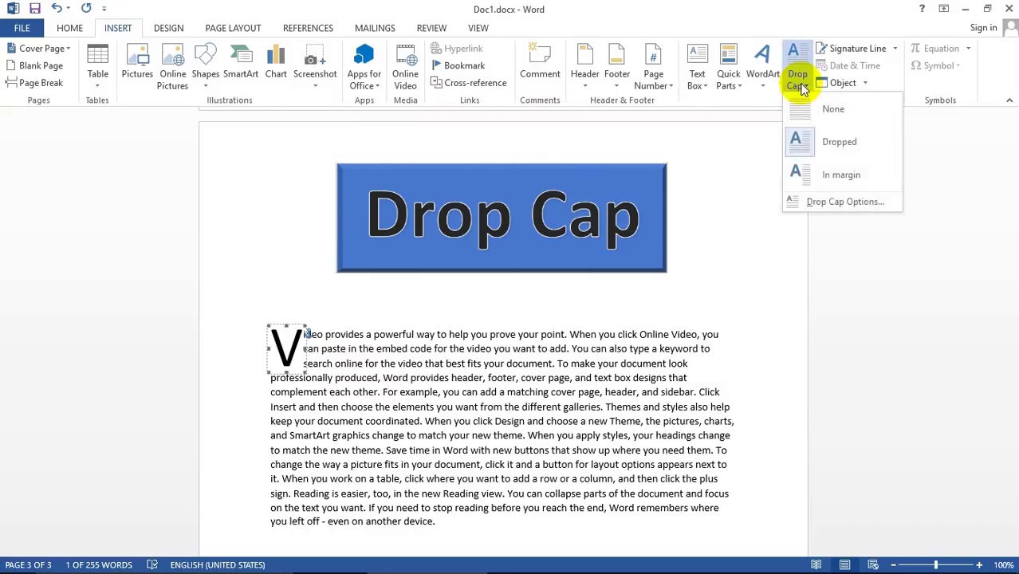
pyautogui.click(832, 184)
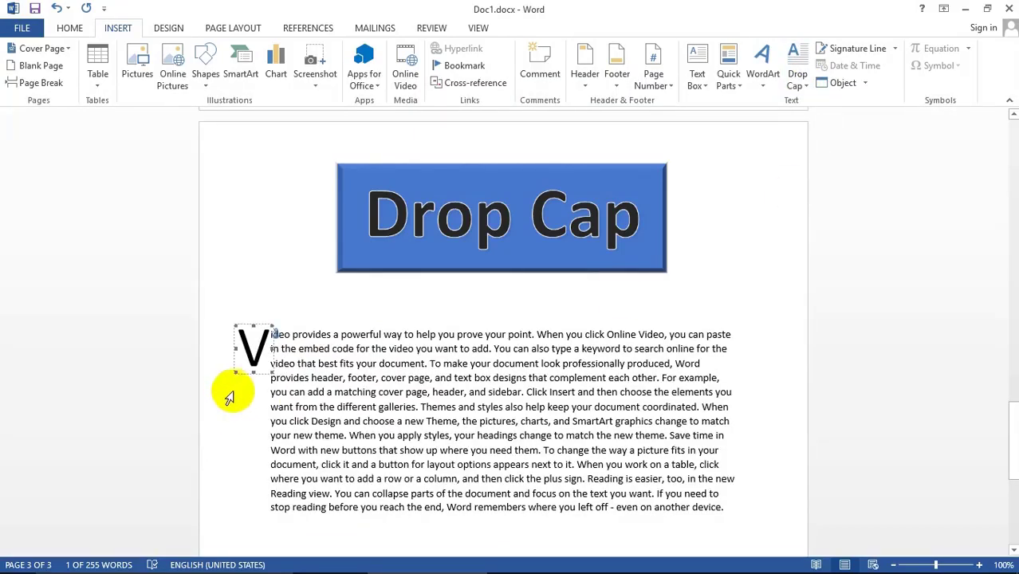
pyautogui.click(798, 86)
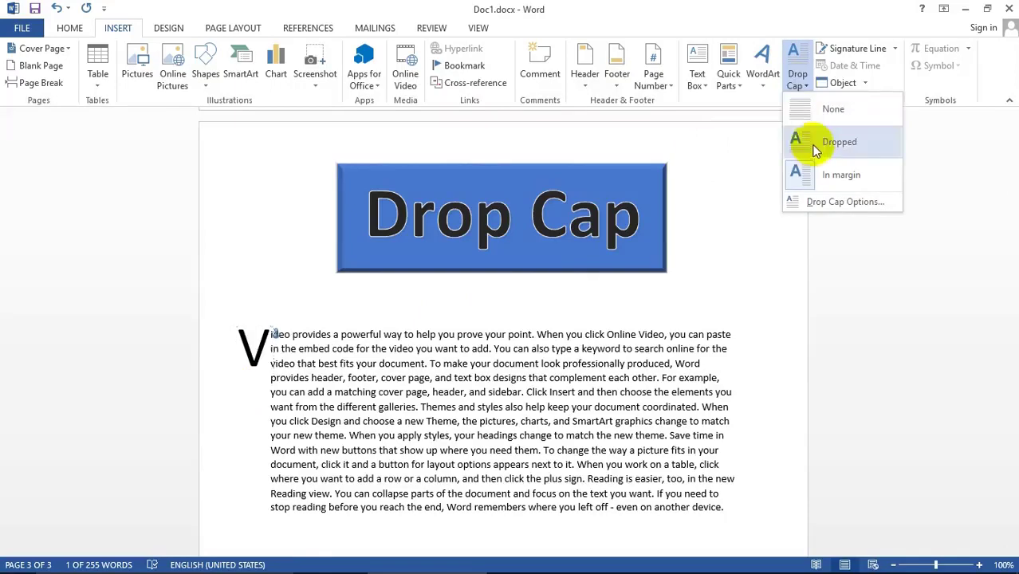
pyautogui.click(829, 202)
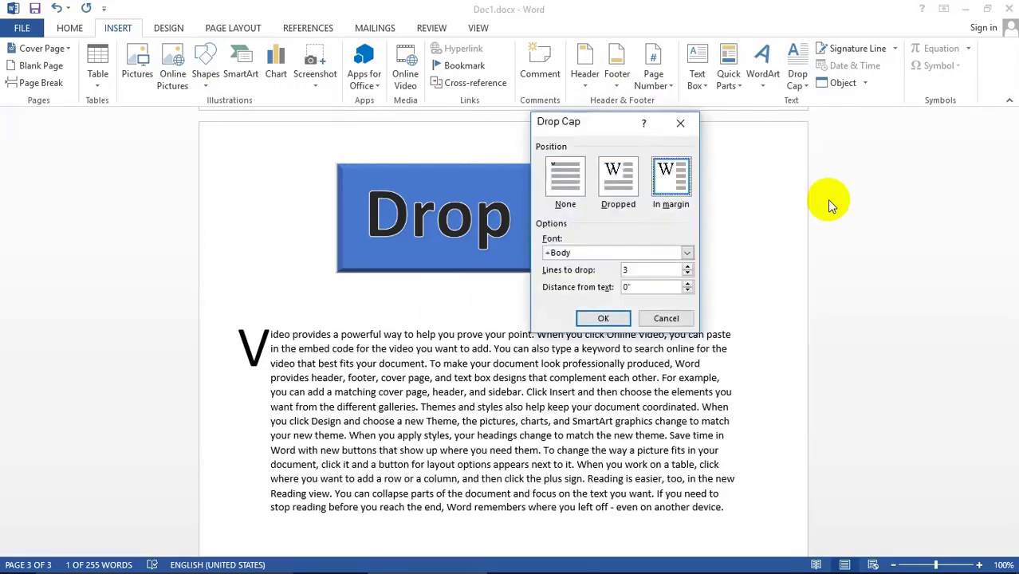
# Step: Set the drop cap to Dropped with 5 lines to drop and 1.1 distance from text
pyautogui.moveTo(600, 126); pyautogui.dragTo(483, 262)
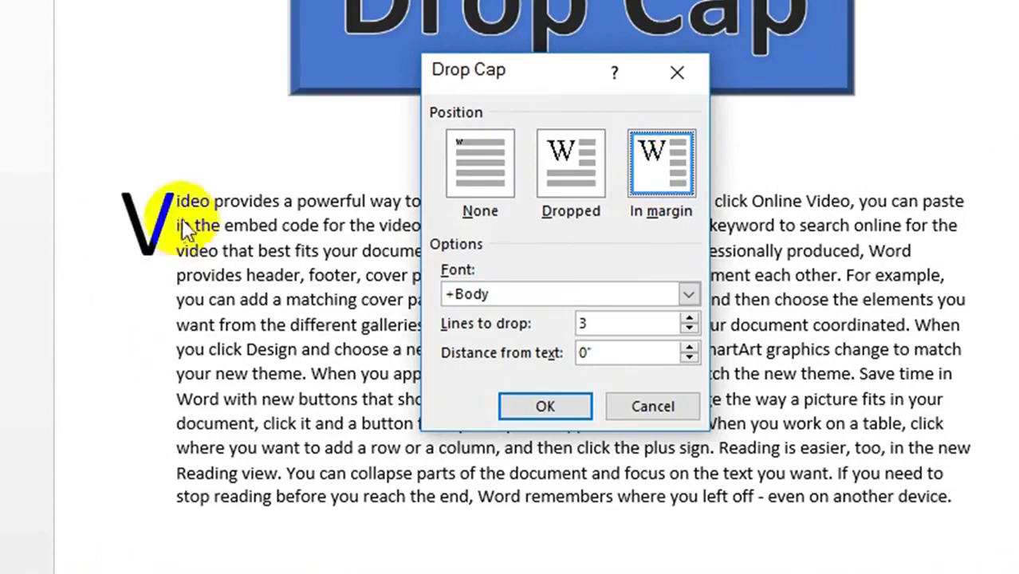
pyautogui.click(573, 172)
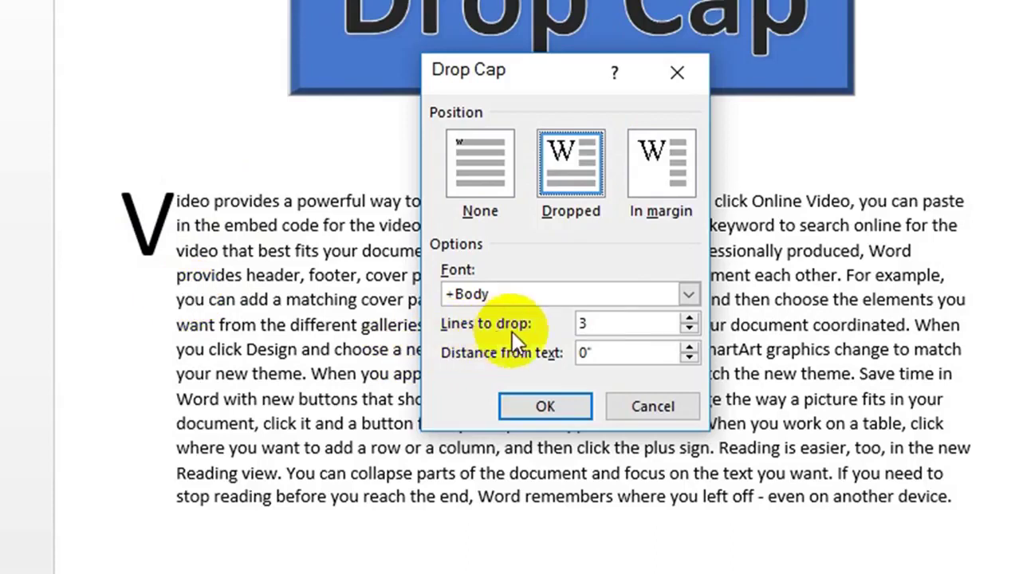
pyautogui.doubleClick(590, 324)
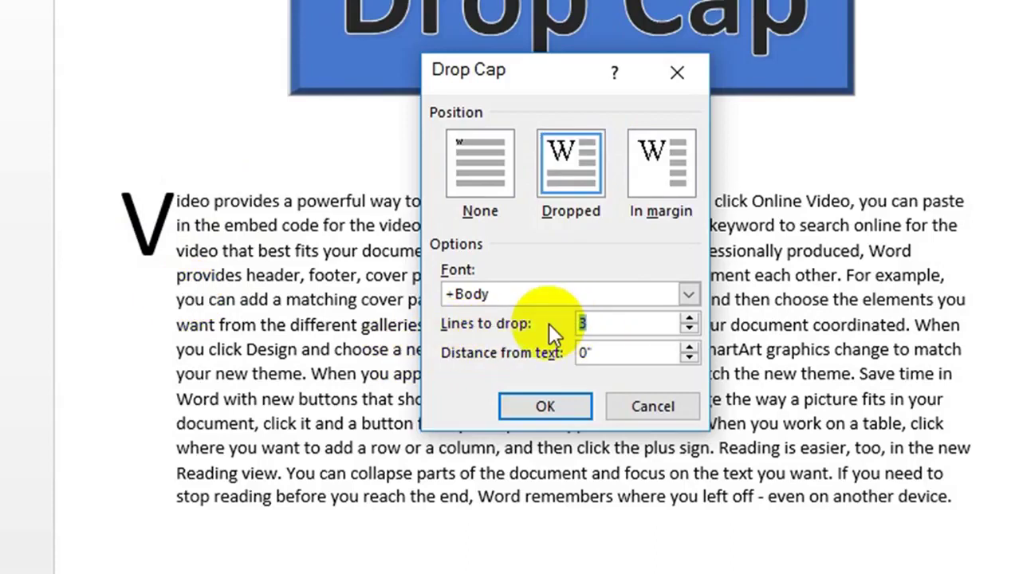
pyautogui.write('5')
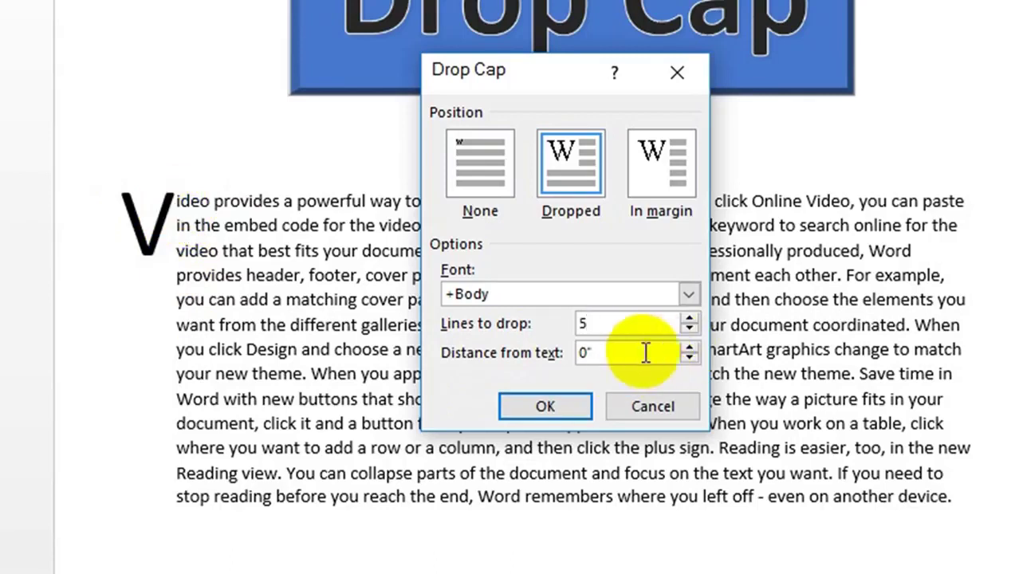
pyautogui.click(615, 352)
pyautogui.moveTo(614, 353); pyautogui.dragTo(560, 352)
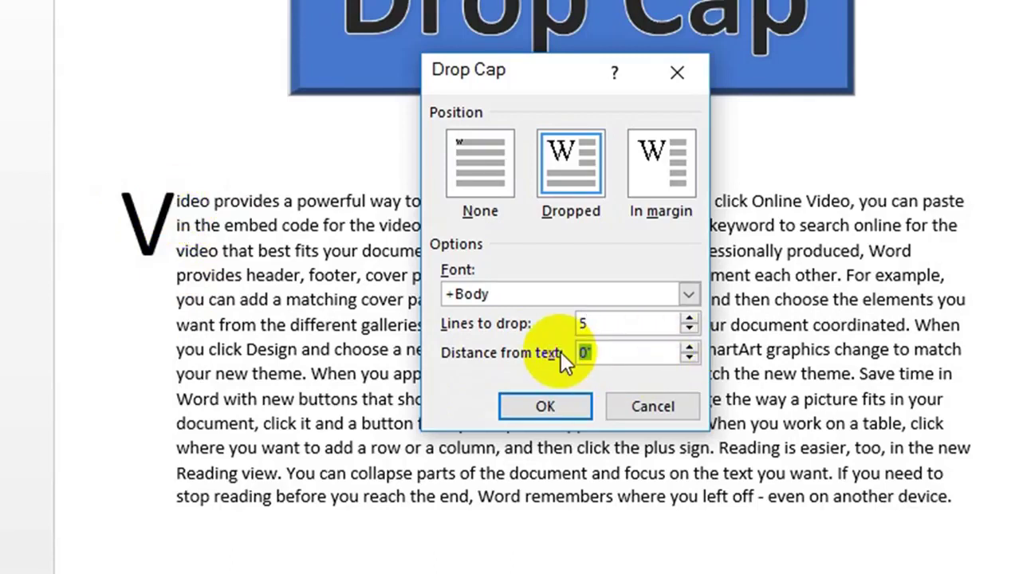
pyautogui.write('10')
pyautogui.press('BackSpace')
pyautogui.write('.1')
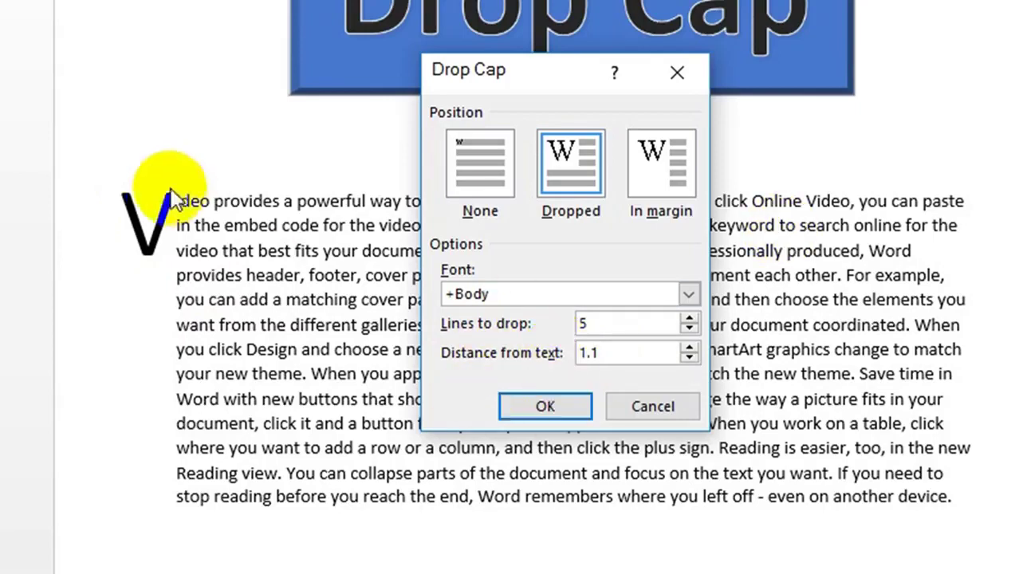
pyautogui.click(548, 407)
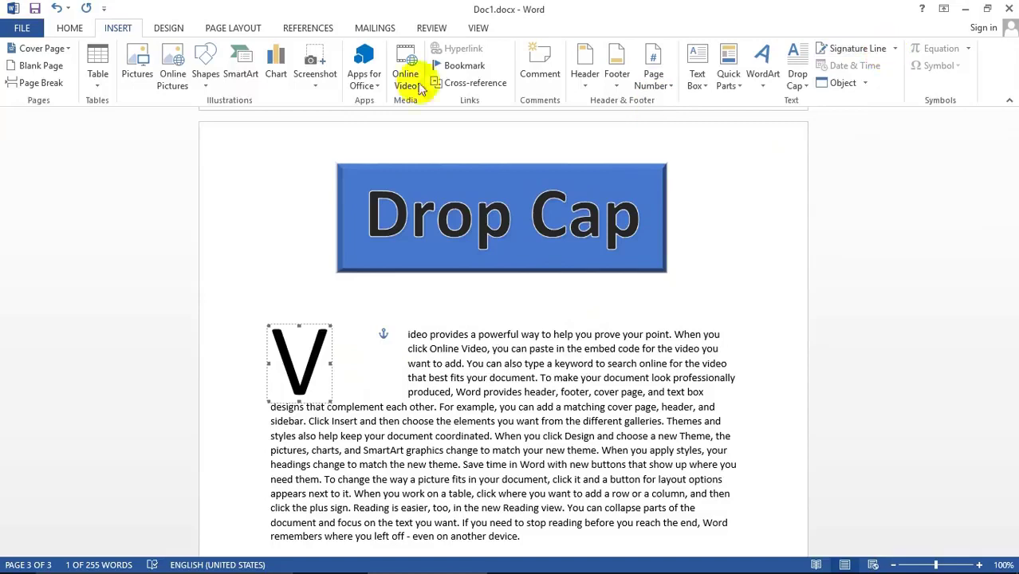
# Step: Change the drop cap's distance from text from 1.1 to 0
pyautogui.click(799, 87)
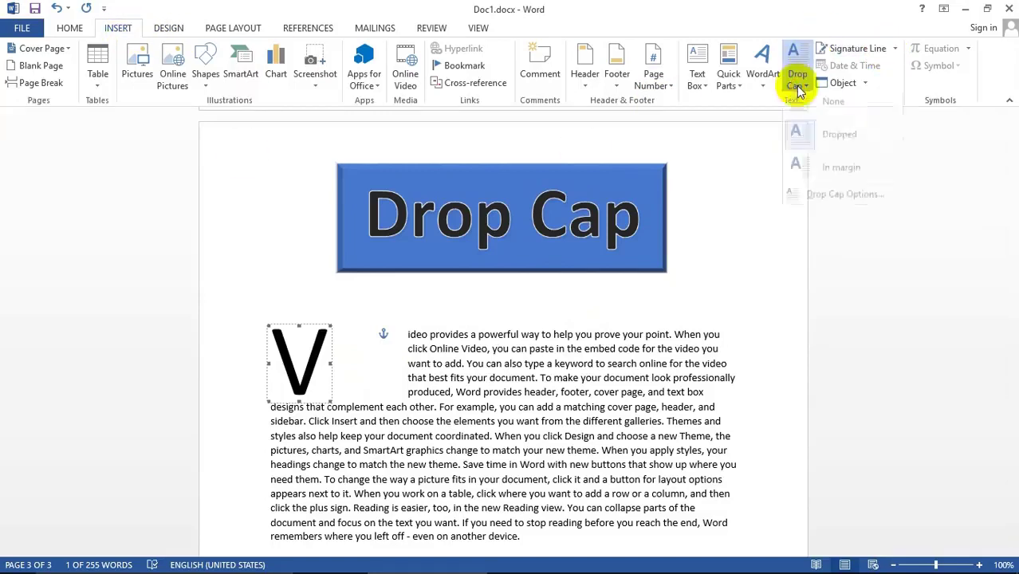
pyautogui.click(844, 195)
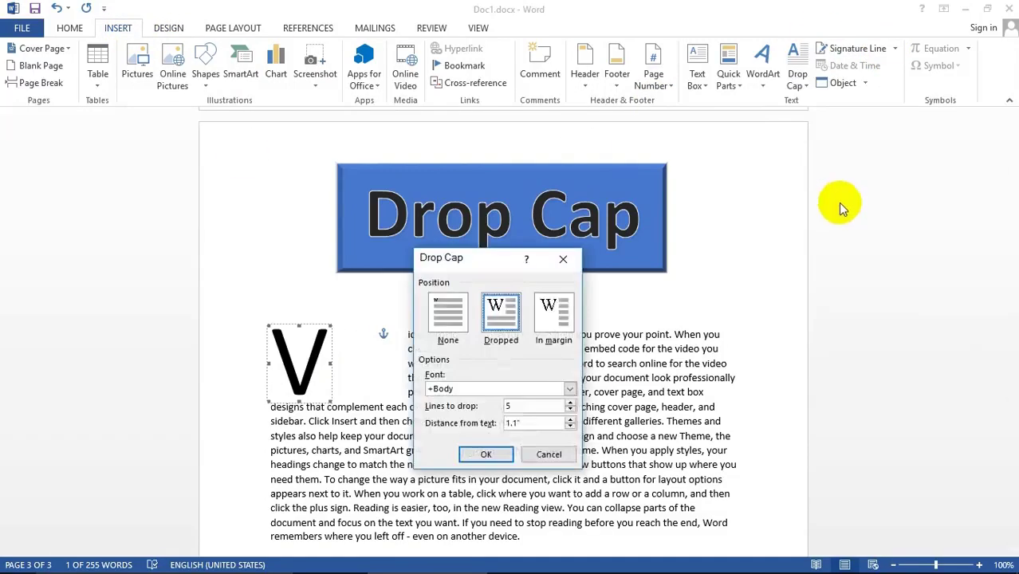
pyautogui.doubleClick(526, 424)
pyautogui.write('0')
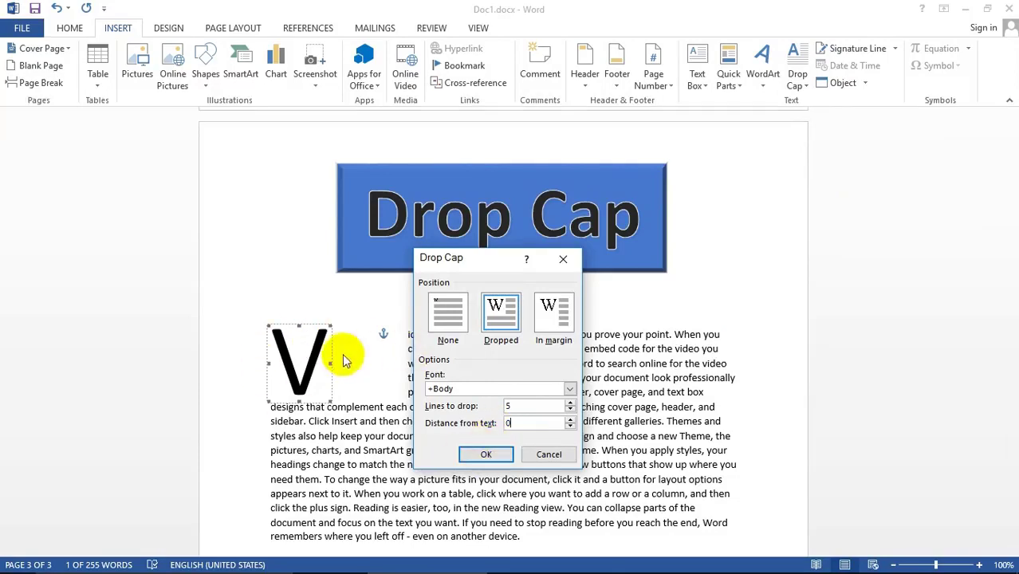
pyautogui.click(483, 454)
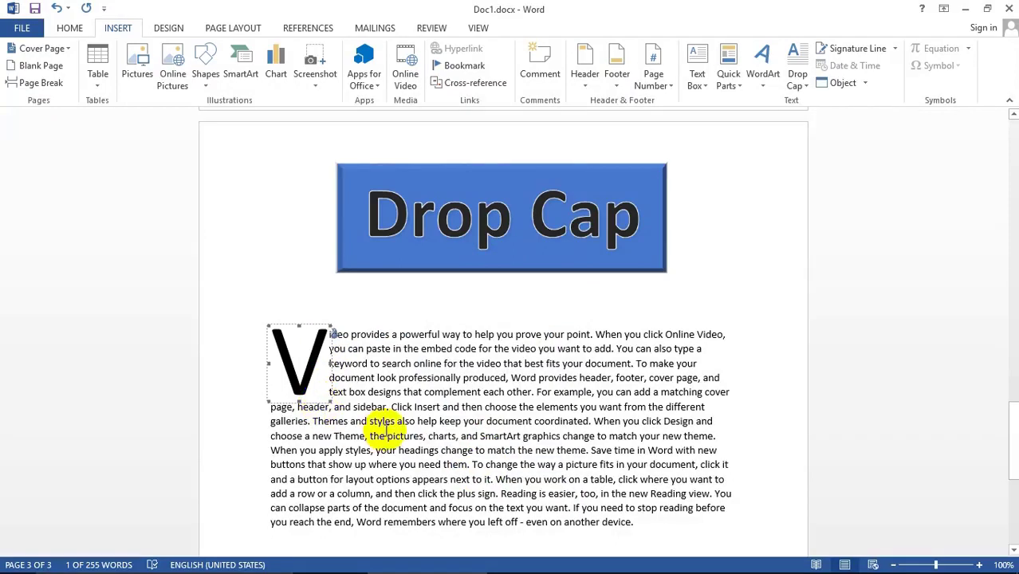
# Step: Start a new empty line after the paragraph ending 'device.'
pyautogui.scroll(-4, 386, 430)
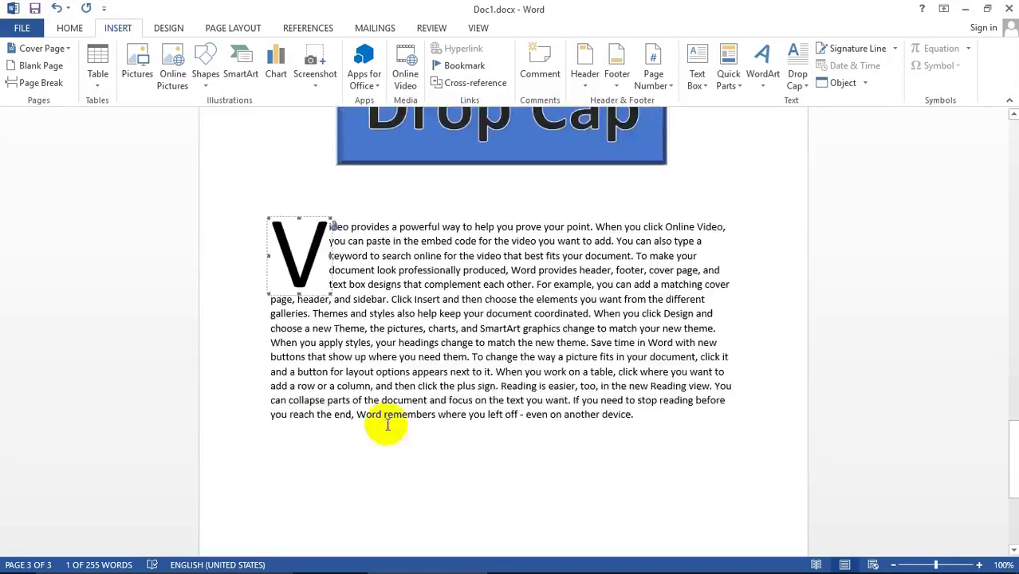
pyautogui.click(647, 351)
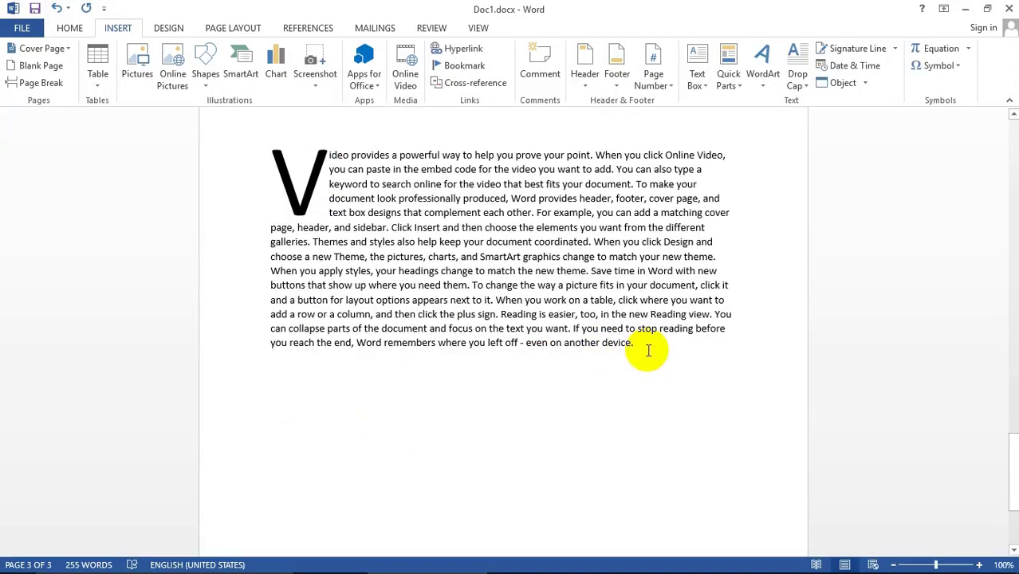
pyautogui.press('Return')
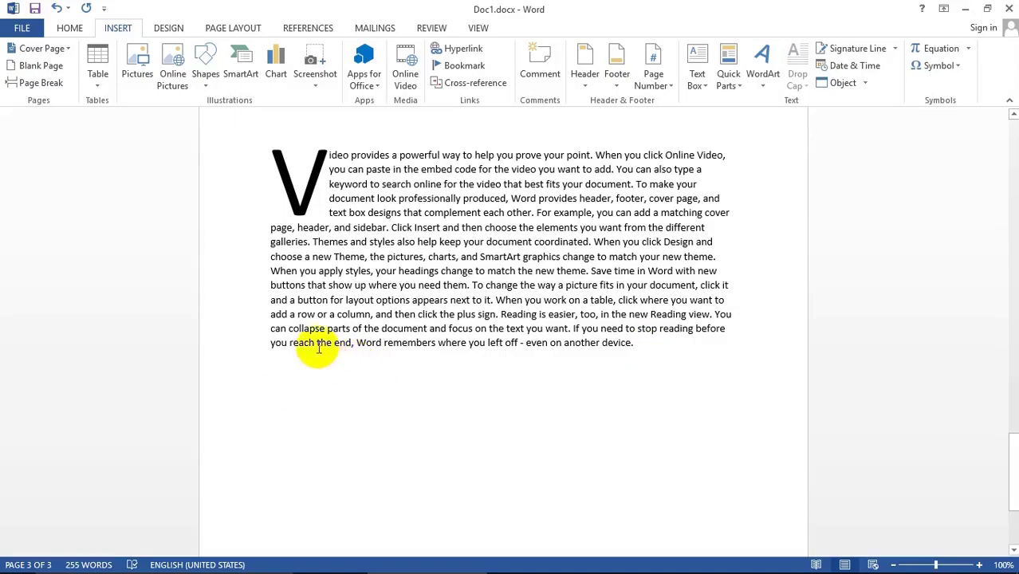
# Step: Insert the date in long format, 'Thursday, 29 August, 2019'
pyautogui.click(852, 70)
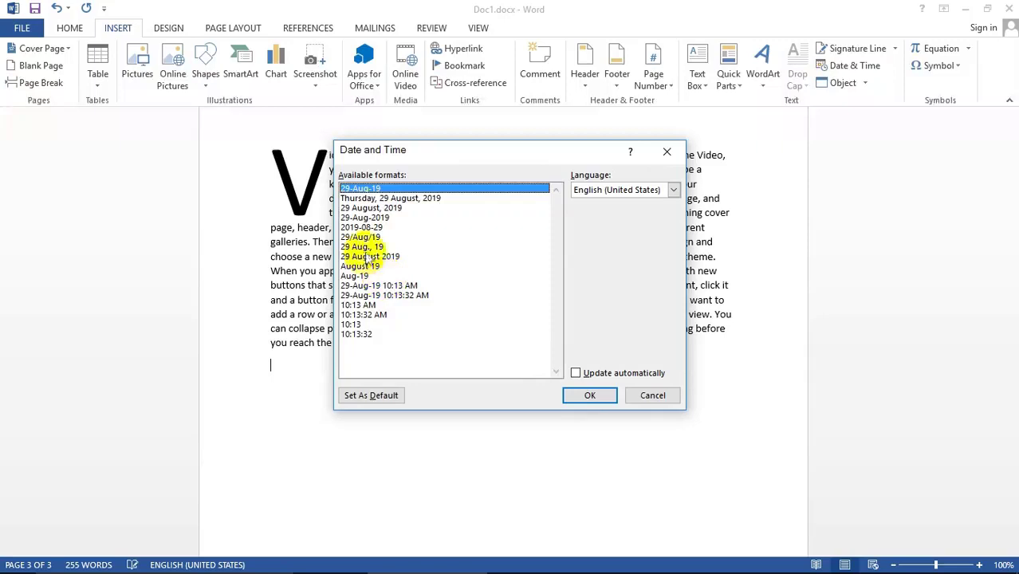
pyautogui.click(383, 199)
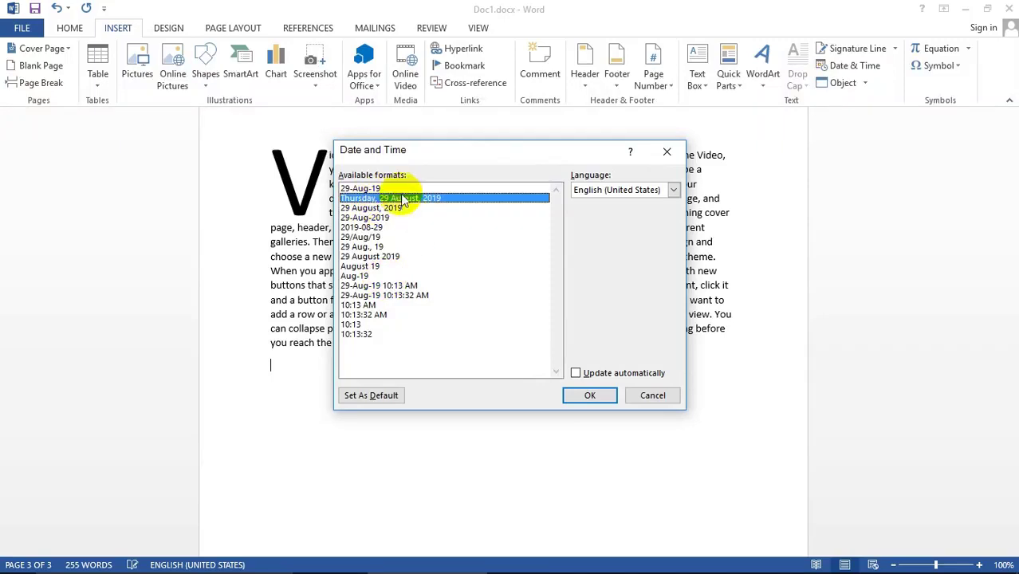
pyautogui.click(591, 396)
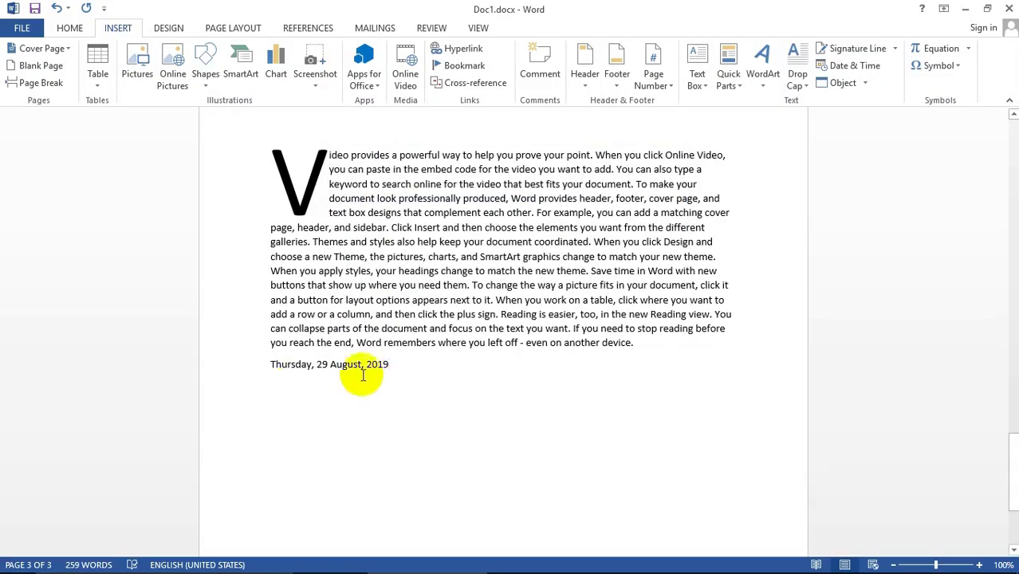
# Step: On a new line below, insert the time 10:13:49 AM
pyautogui.press('Return')
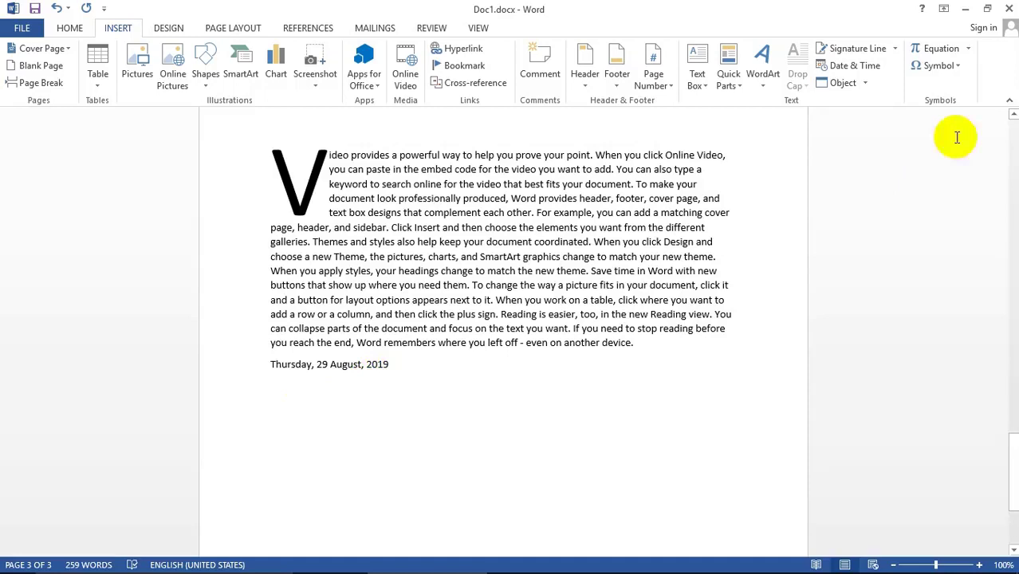
pyautogui.click(855, 67)
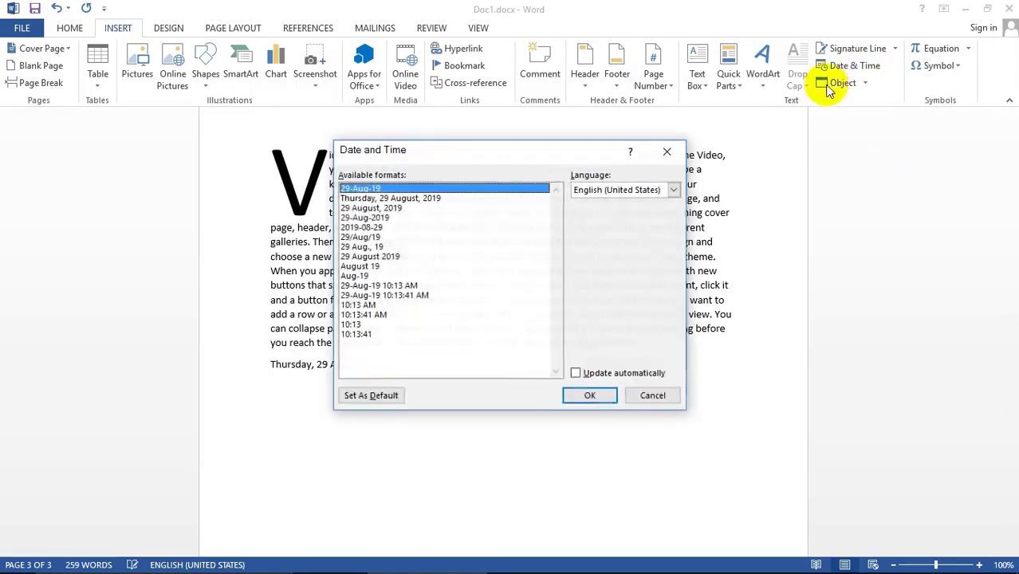
pyautogui.click(355, 316)
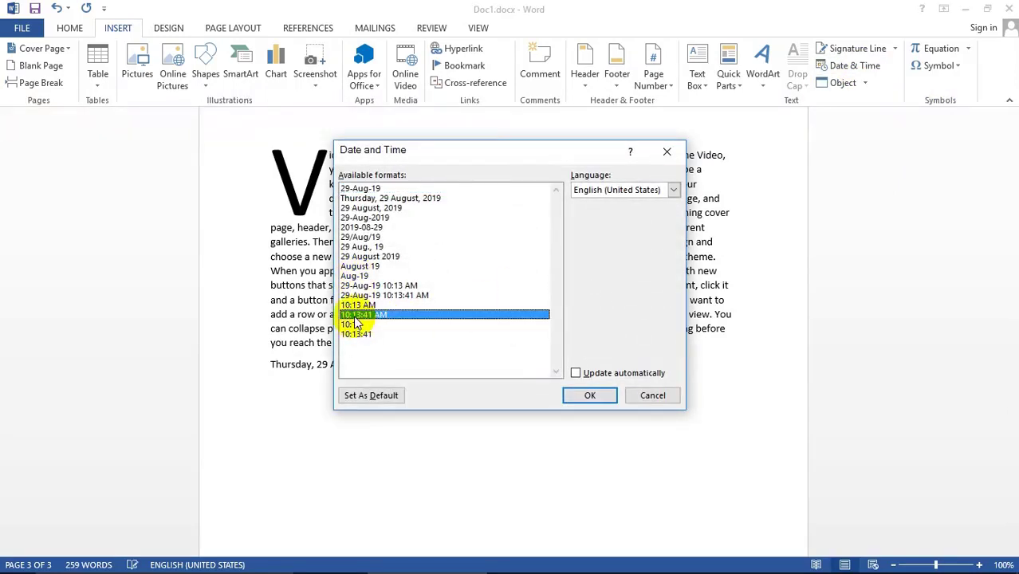
pyautogui.click(590, 395)
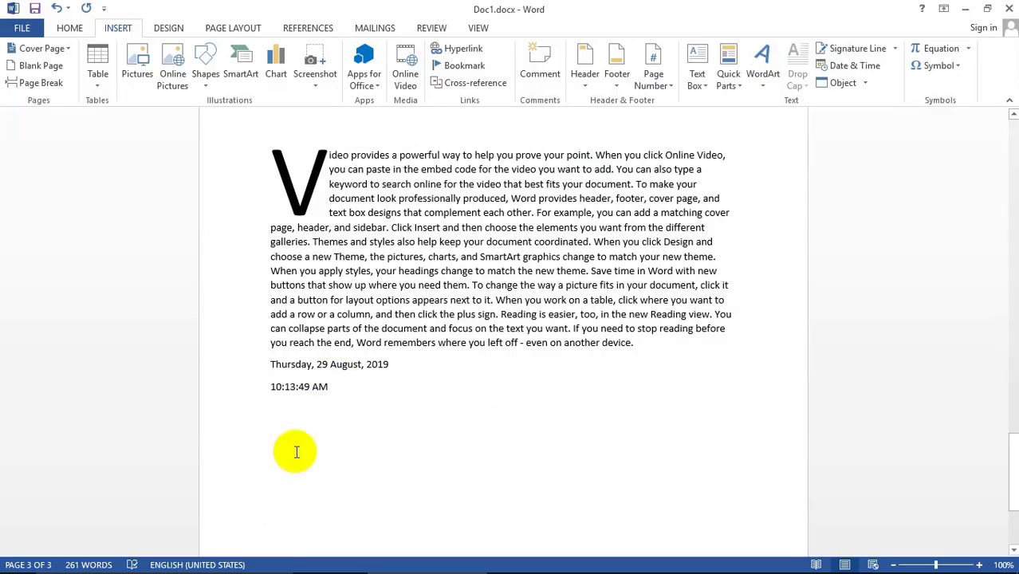
# Step: Insert blue gradient WordArt and replace its placeholder text with WTYT
pyautogui.click(762, 71)
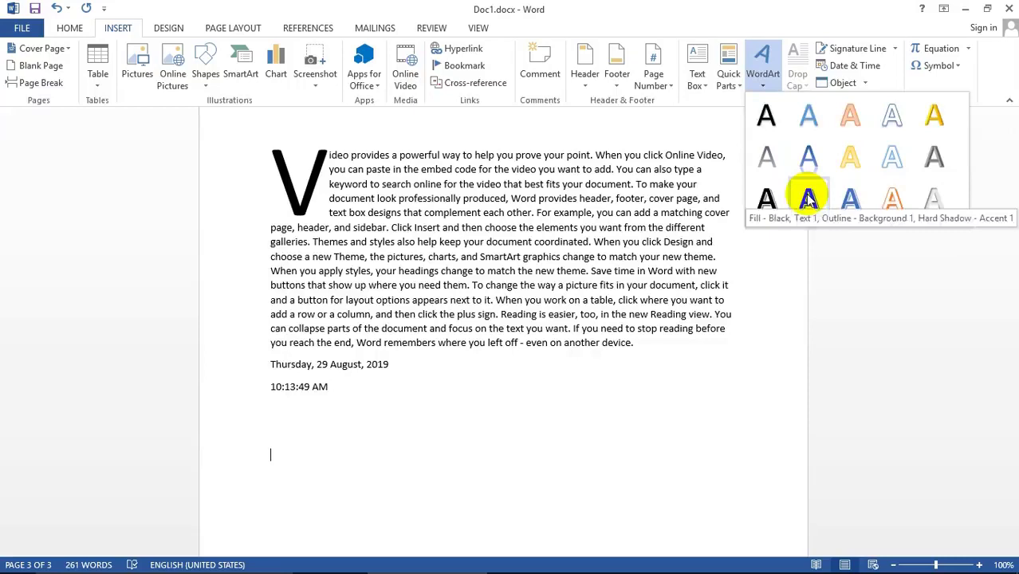
pyautogui.click(809, 156)
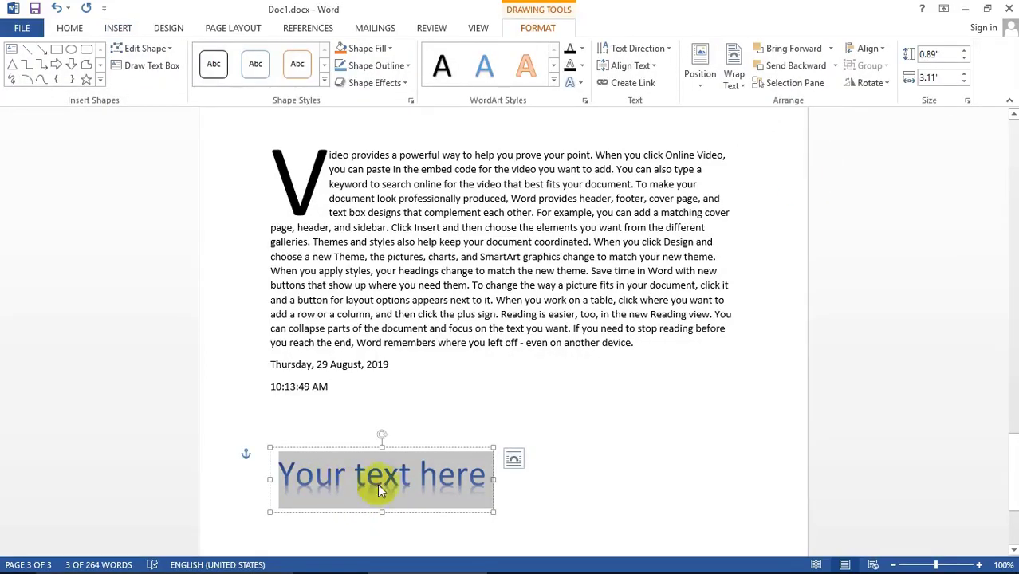
pyautogui.press('Delete')
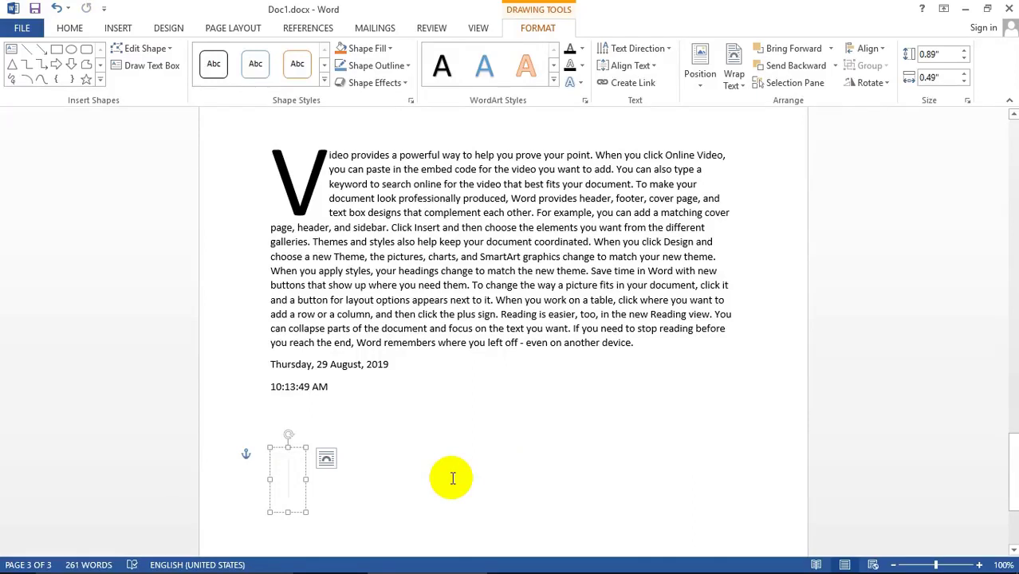
pyautogui.write('WTYT')
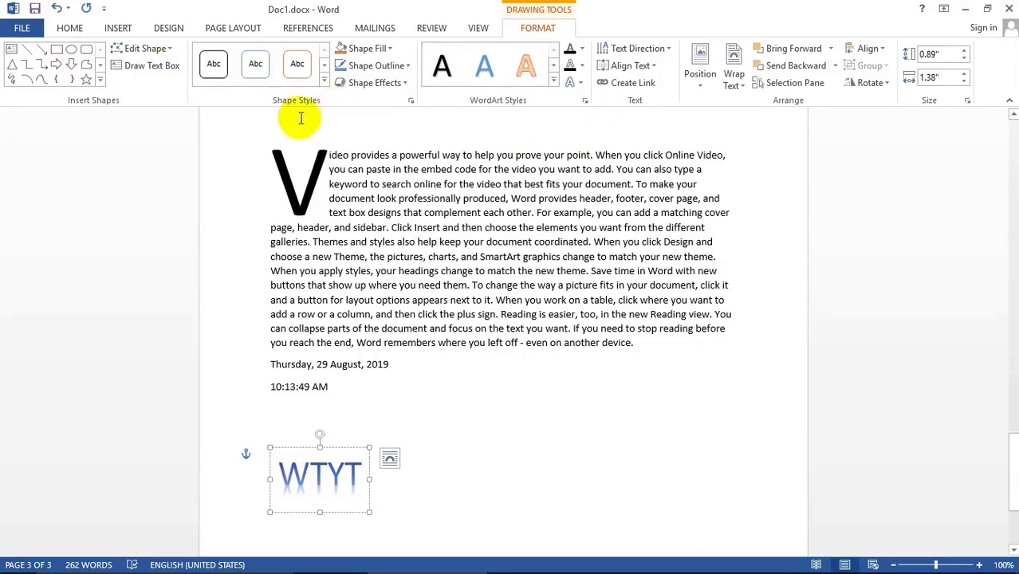
# Step: Give the WTYT WordArt box a red fill and a coloured outline
pyautogui.click(325, 83)
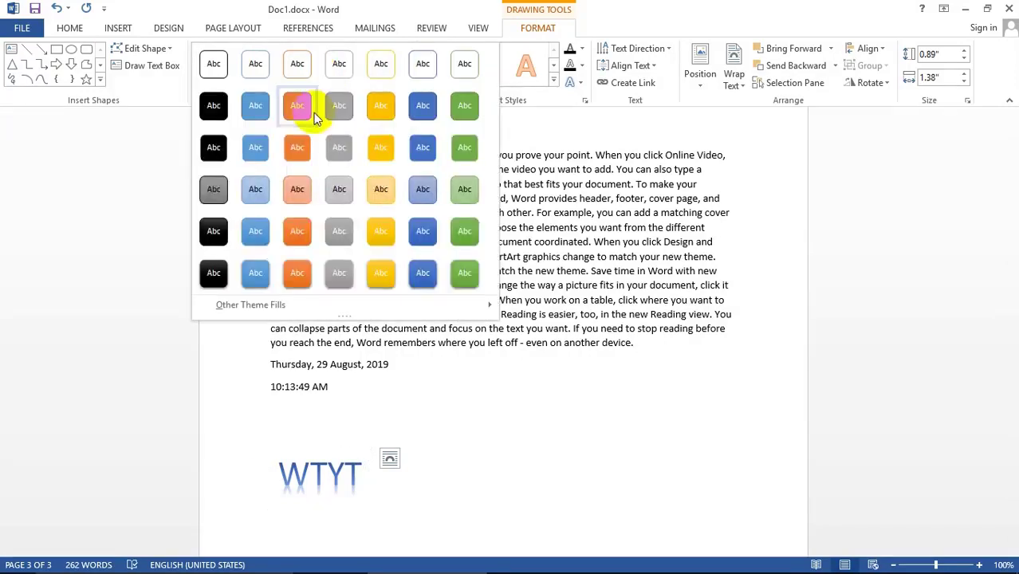
pyautogui.click(422, 231)
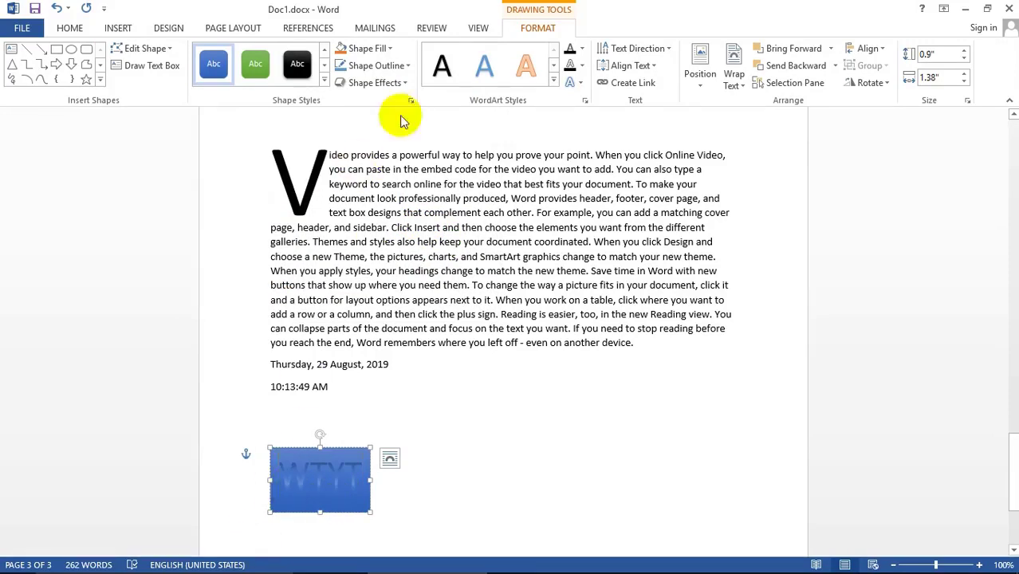
pyautogui.click(383, 48)
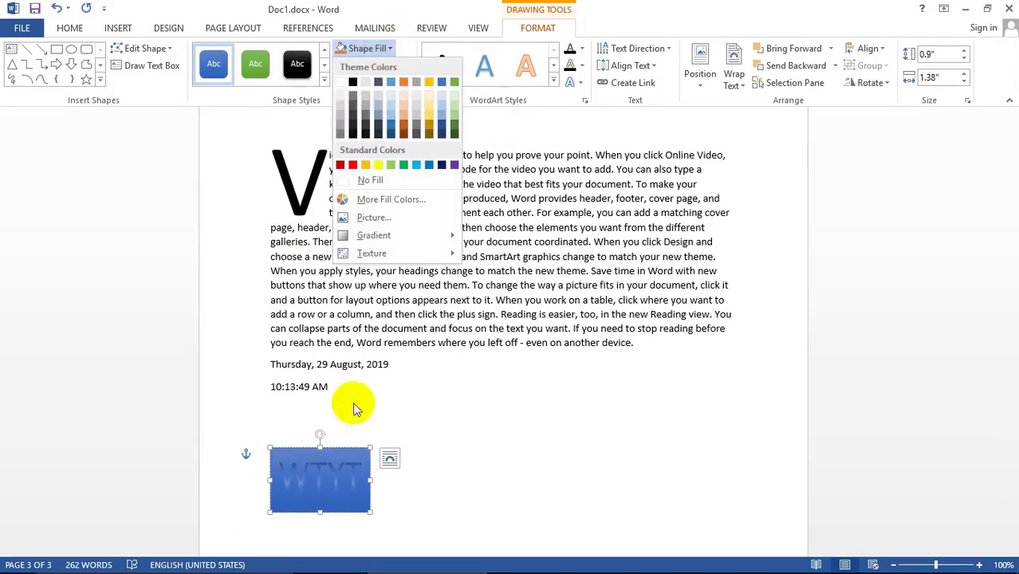
pyautogui.click(354, 166)
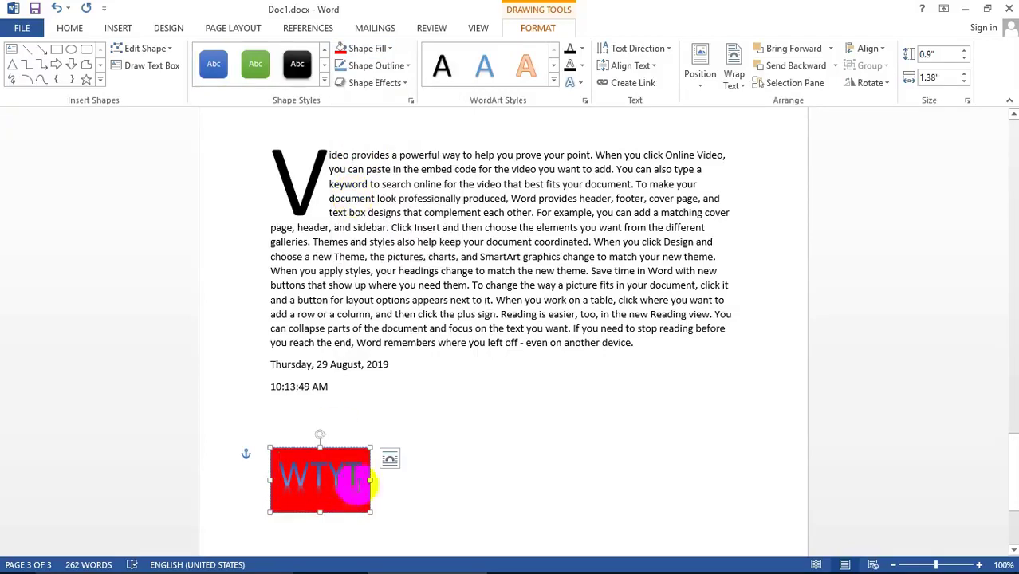
pyautogui.click(299, 503)
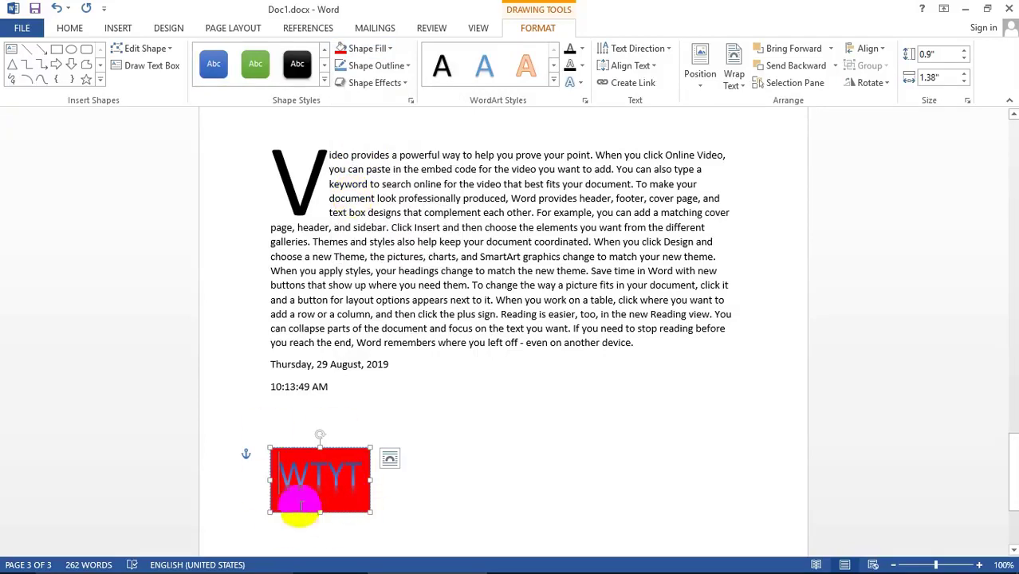
pyautogui.click(405, 67)
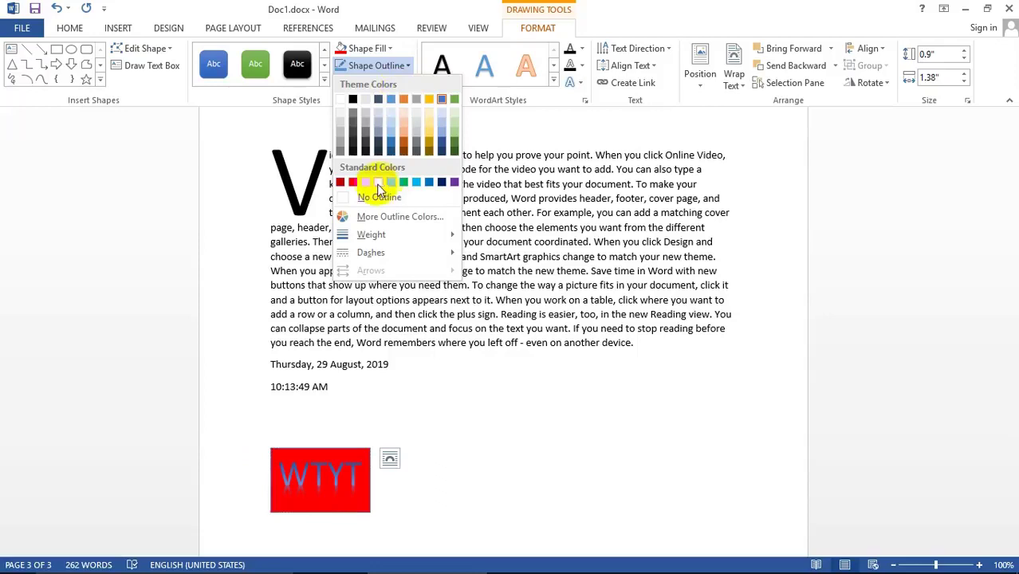
pyautogui.click(353, 100)
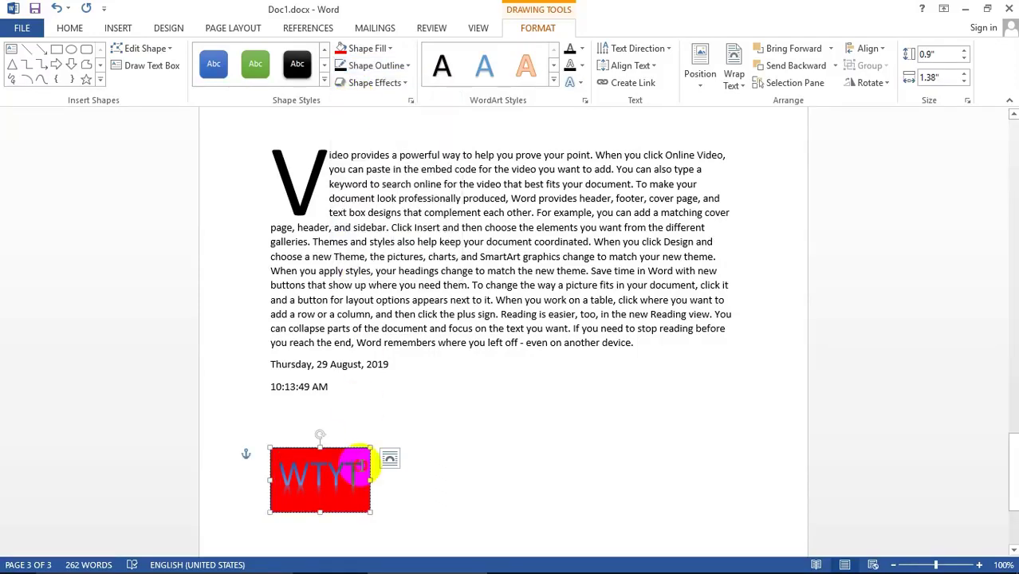
# Step: Make the WTYT lettering black
pyautogui.moveTo(357, 466)
pyautogui.mouseDown()
pyautogui.moveTo(286, 463)
pyautogui.moveTo(347, 476)
pyautogui.mouseUp()
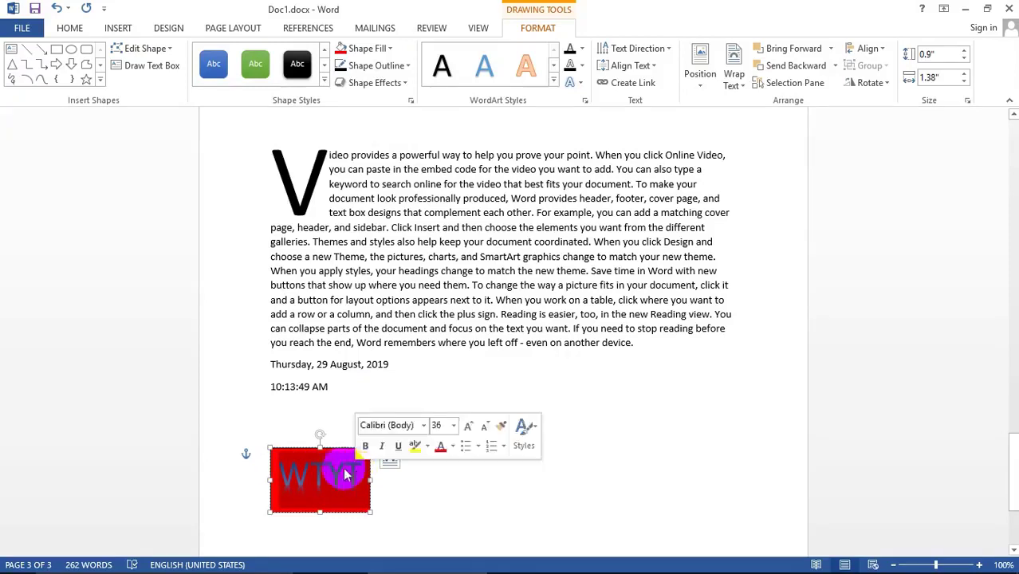
pyautogui.click(70, 27)
pyautogui.click(300, 80)
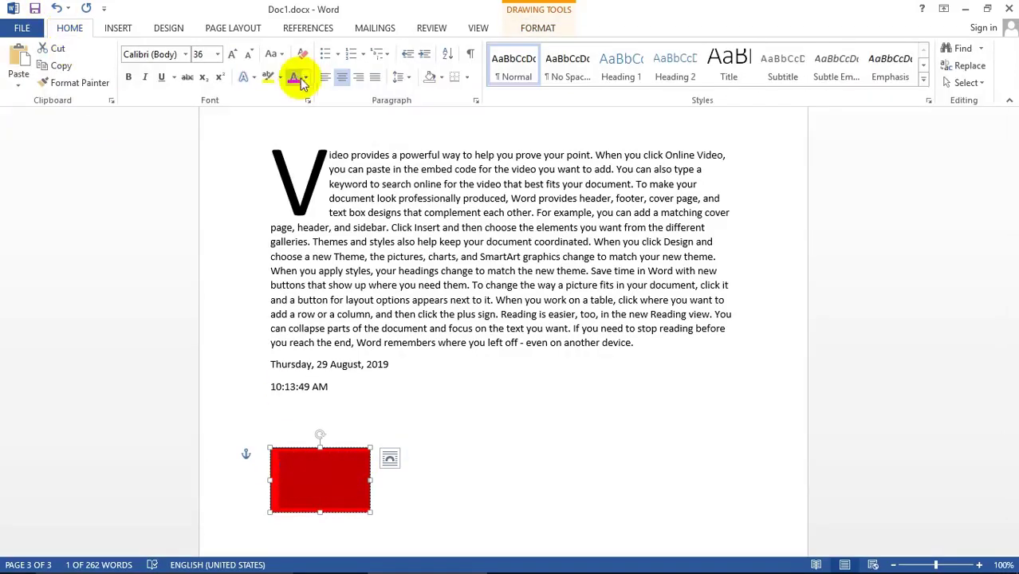
pyautogui.click(306, 77)
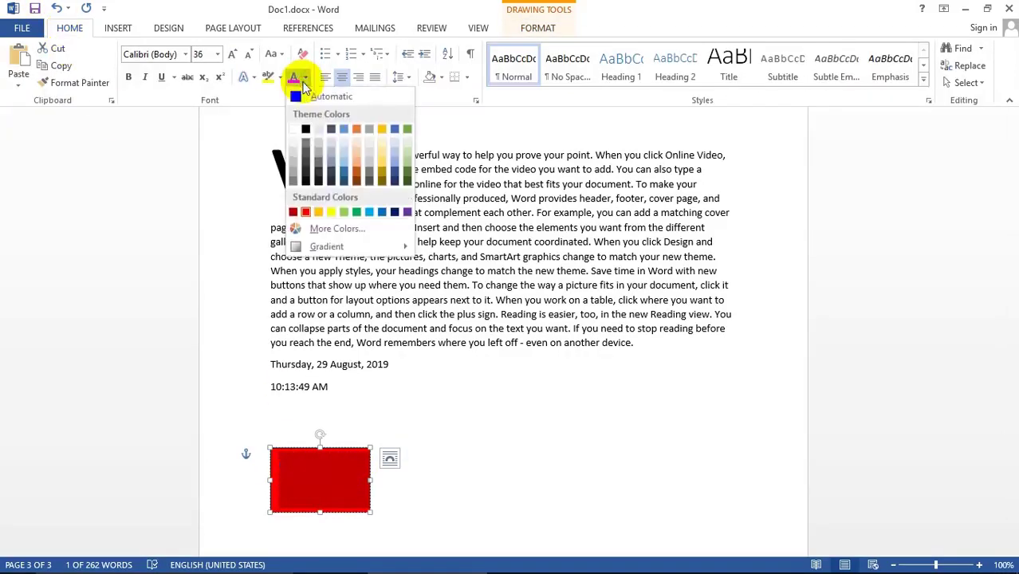
pyautogui.click(302, 130)
pyautogui.click(349, 477)
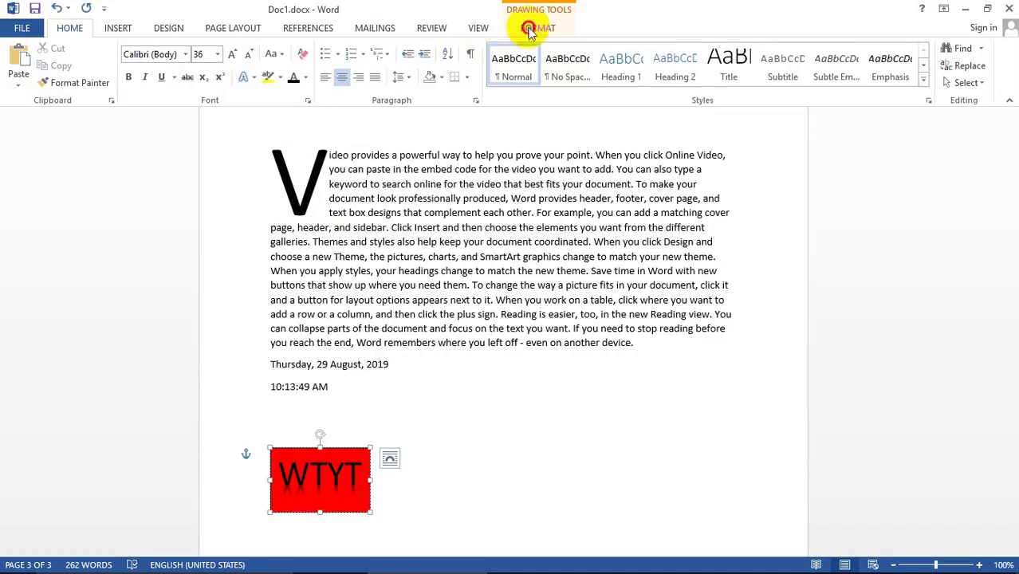
# Step: Apply a 3-D Rotation preset to the red WTYT box and tilt it clockwise
pyautogui.click(527, 31)
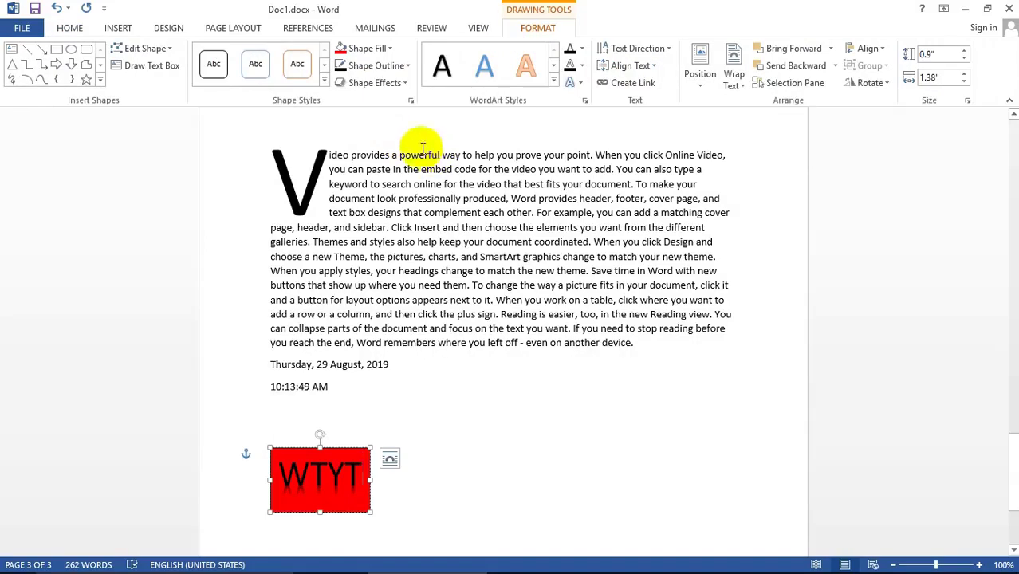
pyautogui.click(405, 83)
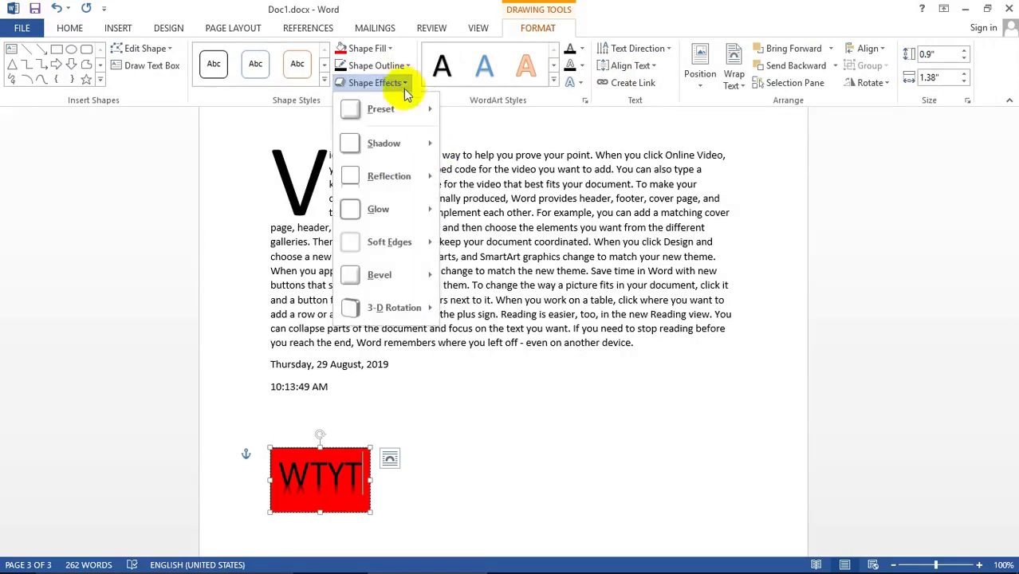
pyautogui.moveTo(424, 311)
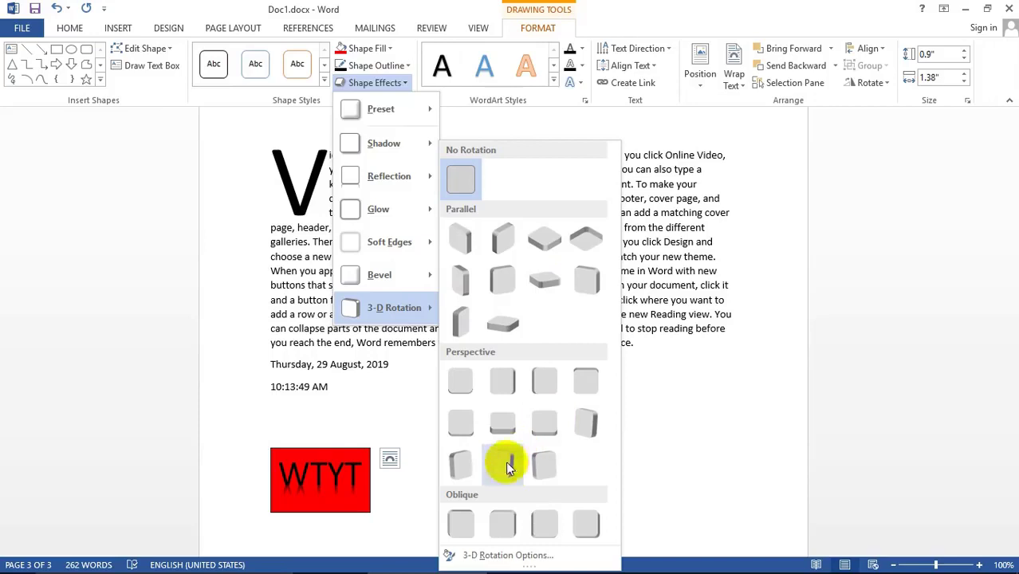
pyautogui.click(471, 275)
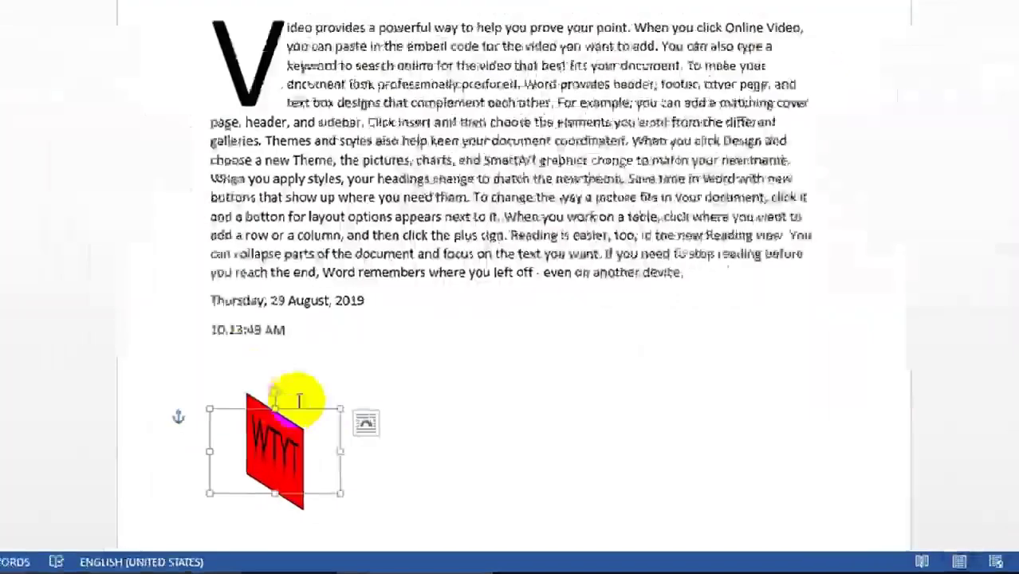
pyautogui.moveTo(227, 343); pyautogui.dragTo(286, 376)
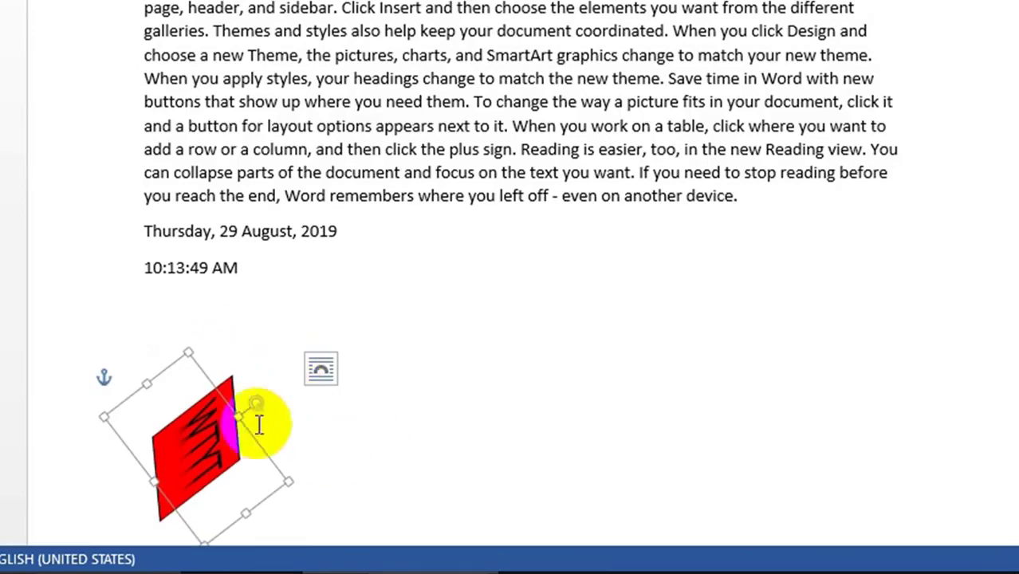
# Step: Set the red box to In Front of Text and move it mid-page below the time
pyautogui.scroll(-3, 383, 375)
pyautogui.click(234, 285)
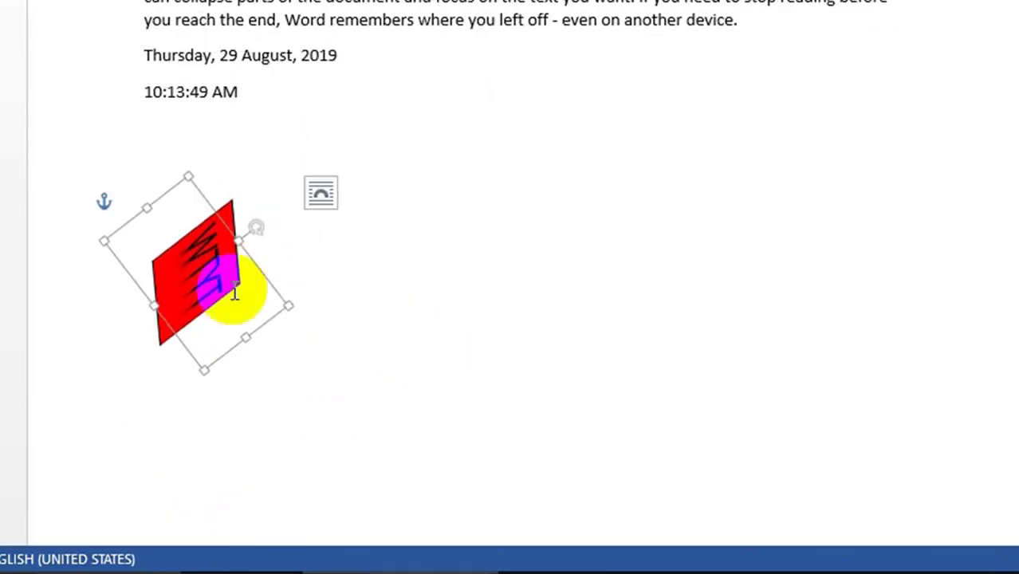
pyautogui.click(326, 197)
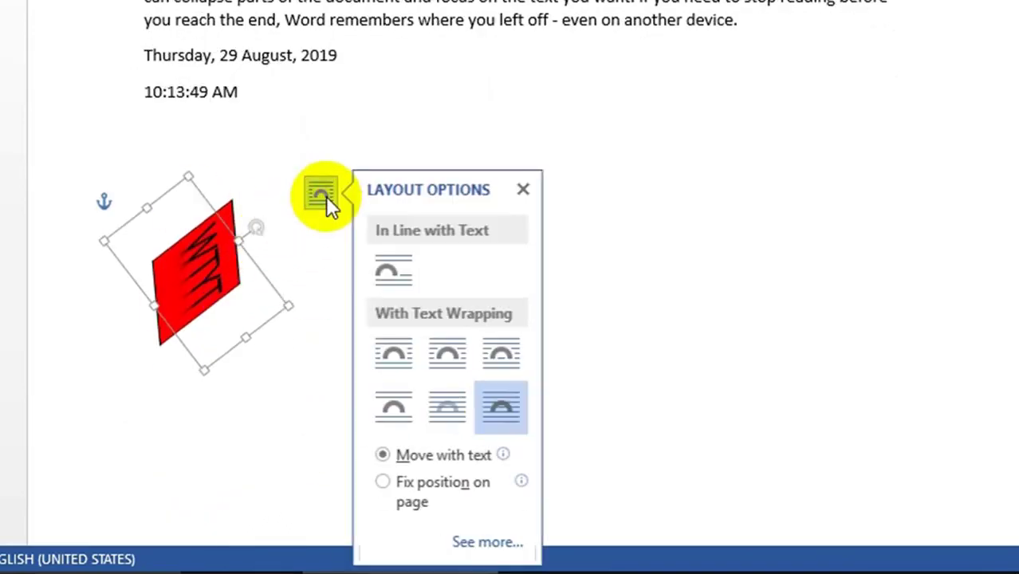
pyautogui.click(503, 408)
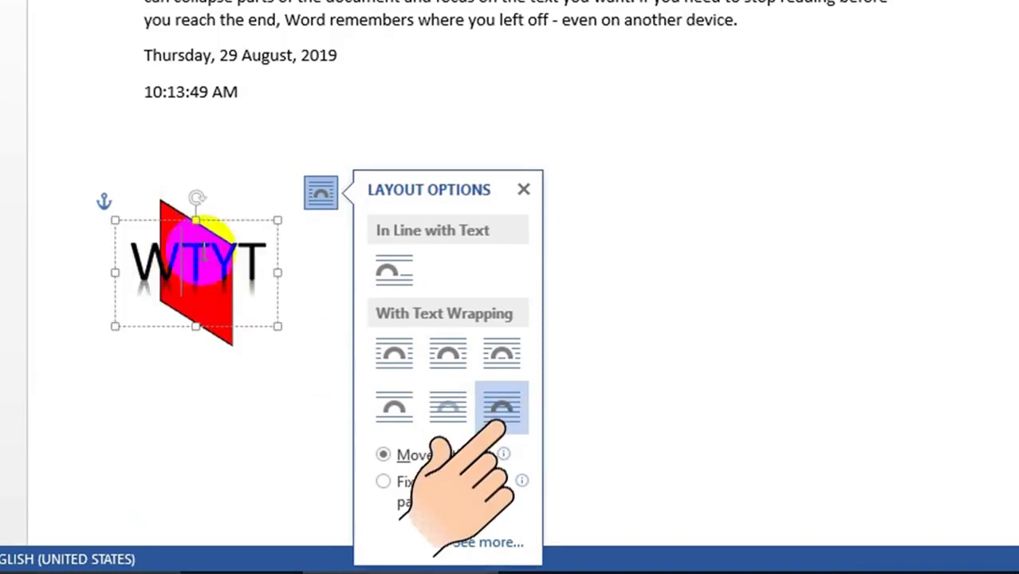
pyautogui.moveTo(274, 230); pyautogui.dragTo(653, 177)
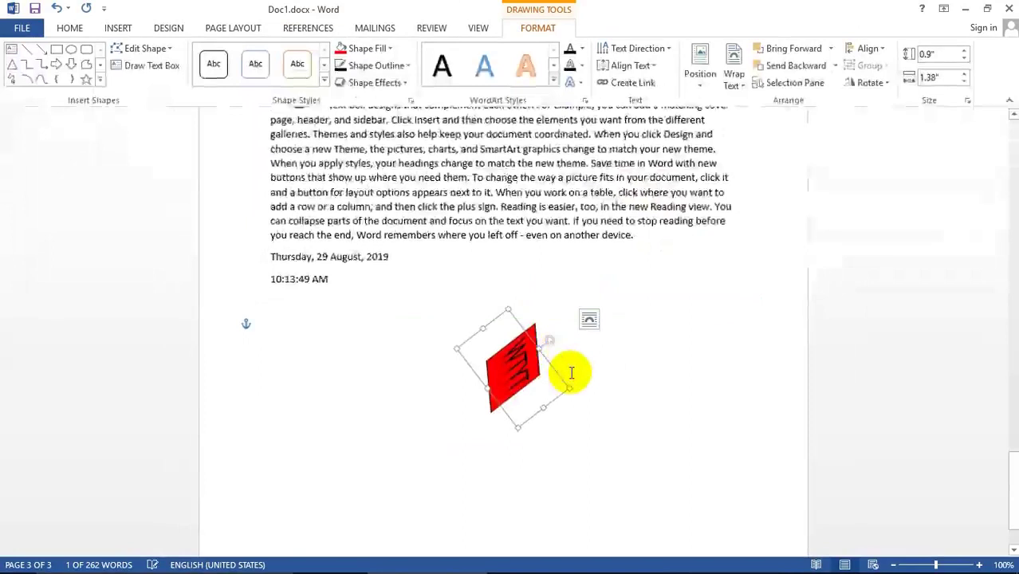
pyautogui.scroll(-2, 571, 372)
pyautogui.click(330, 416)
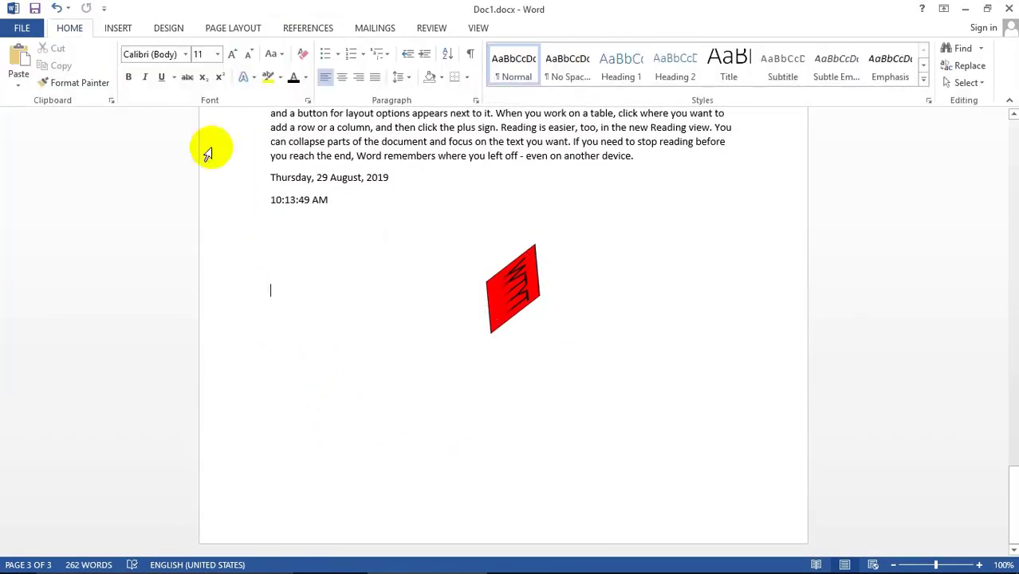
# Step: Insert a grey-shadowed WordArt reading WTYT and place it right of the red box
pyautogui.click(120, 29)
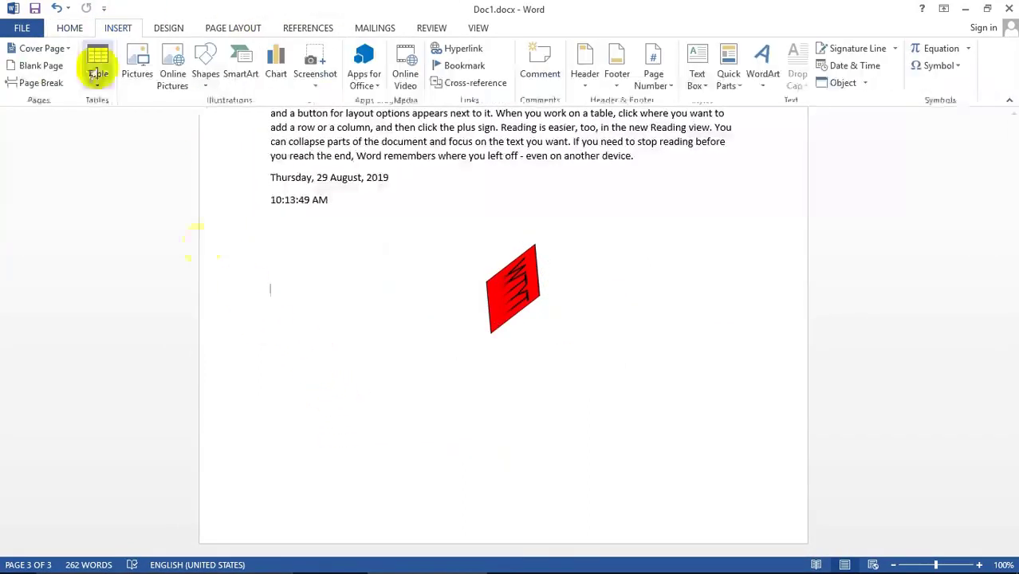
pyautogui.click(763, 86)
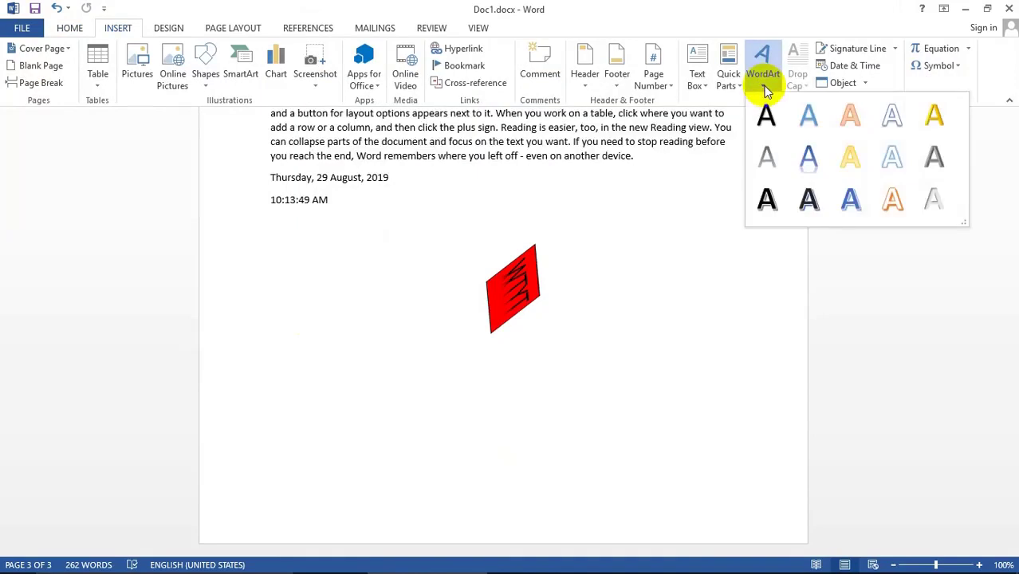
pyautogui.click(808, 199)
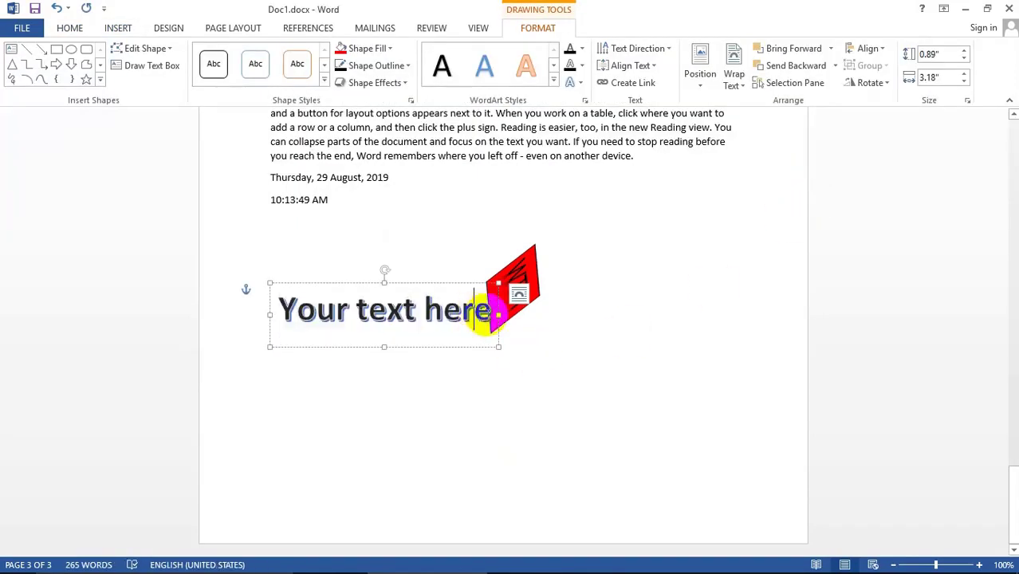
pyautogui.moveTo(479, 319); pyautogui.dragTo(303, 329)
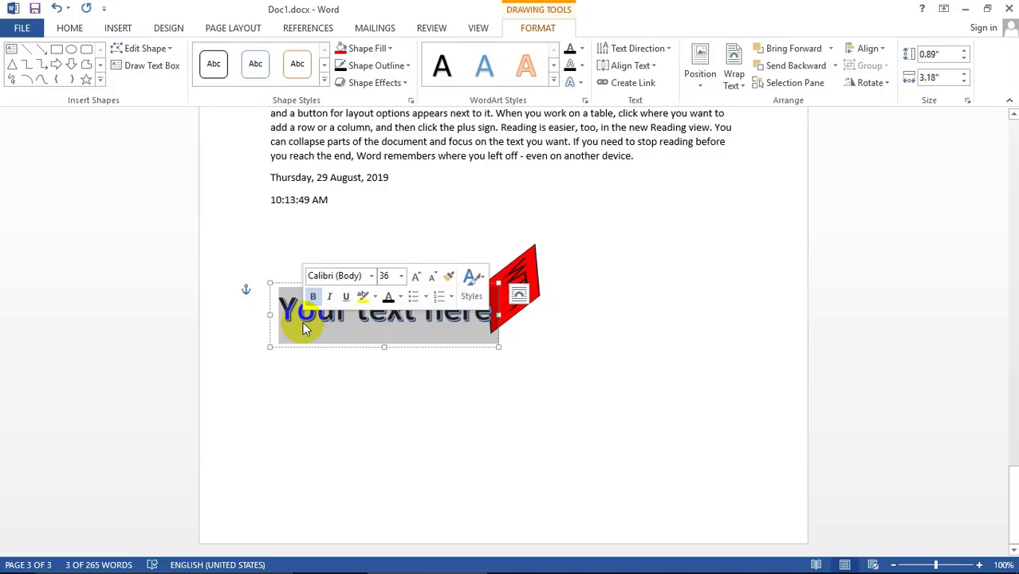
pyautogui.write('WTYT')
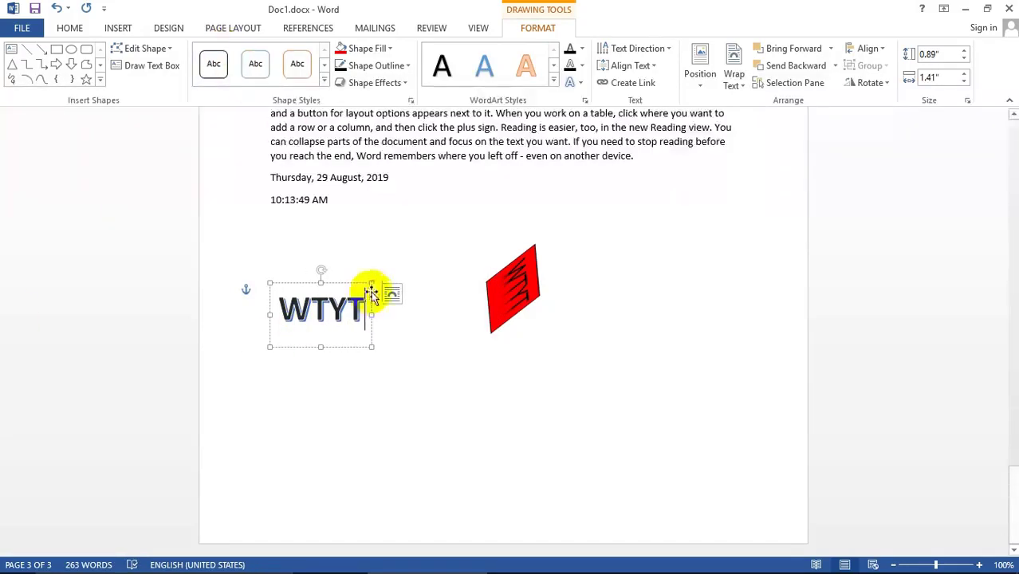
pyautogui.moveTo(372, 289); pyautogui.dragTo(737, 255)
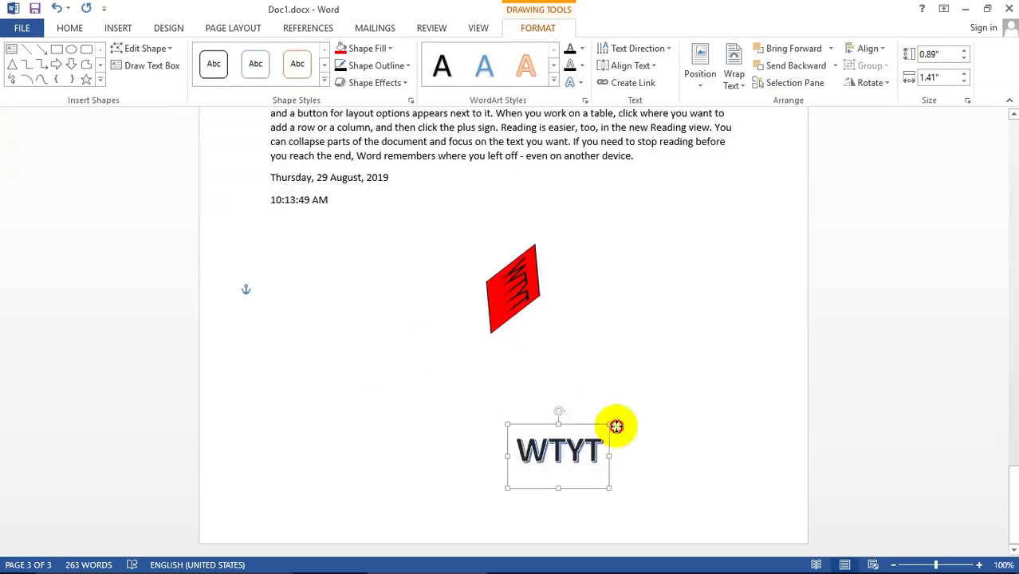
pyautogui.click(703, 379)
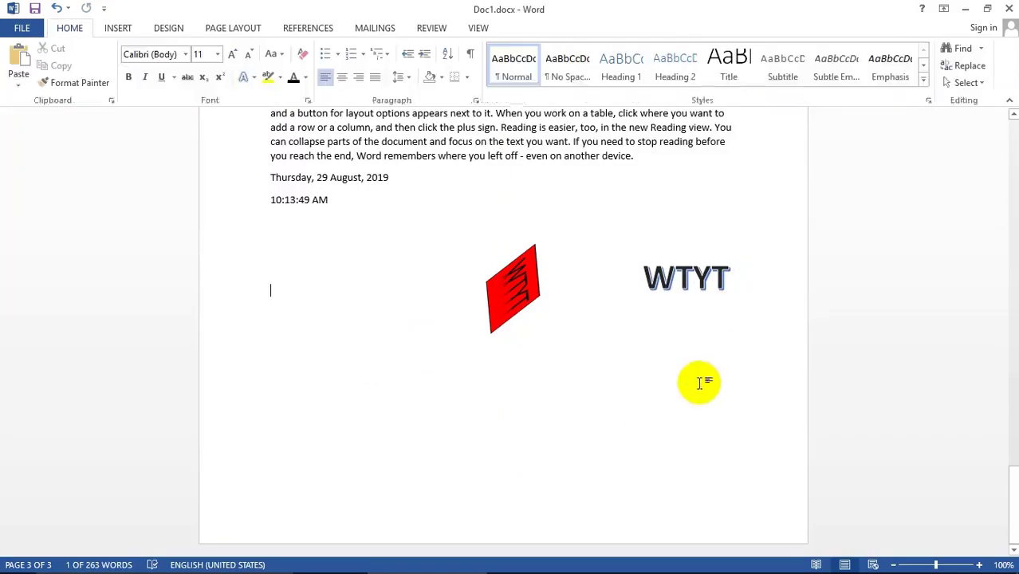